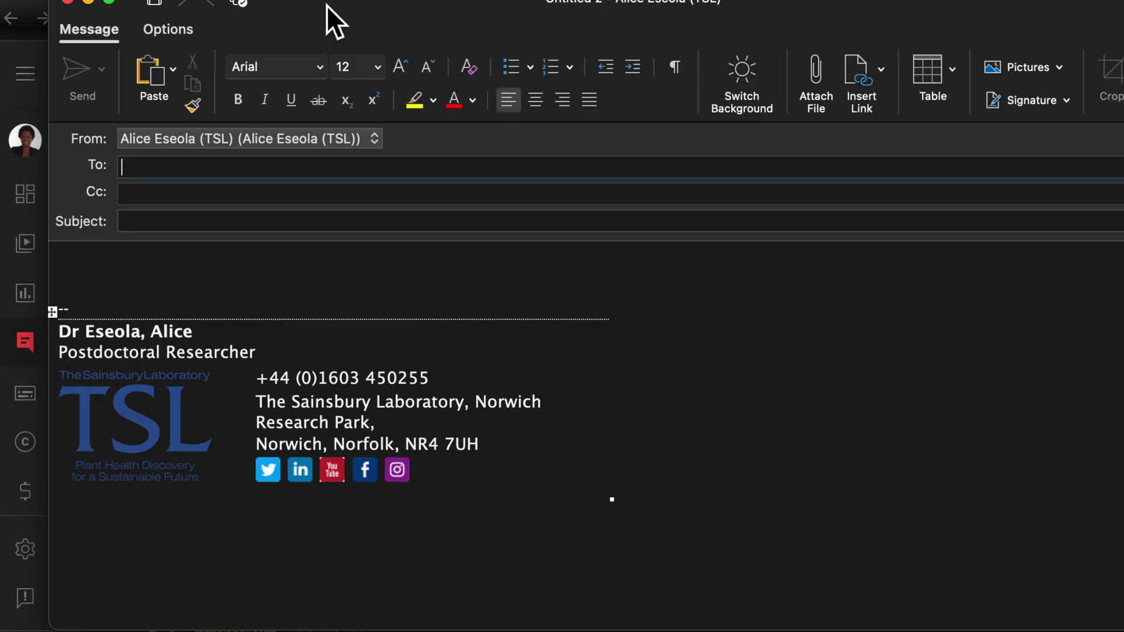
- Bring the Word document forward and scroll through its logos and links back to the top
scroll(221, 383, up, 3)
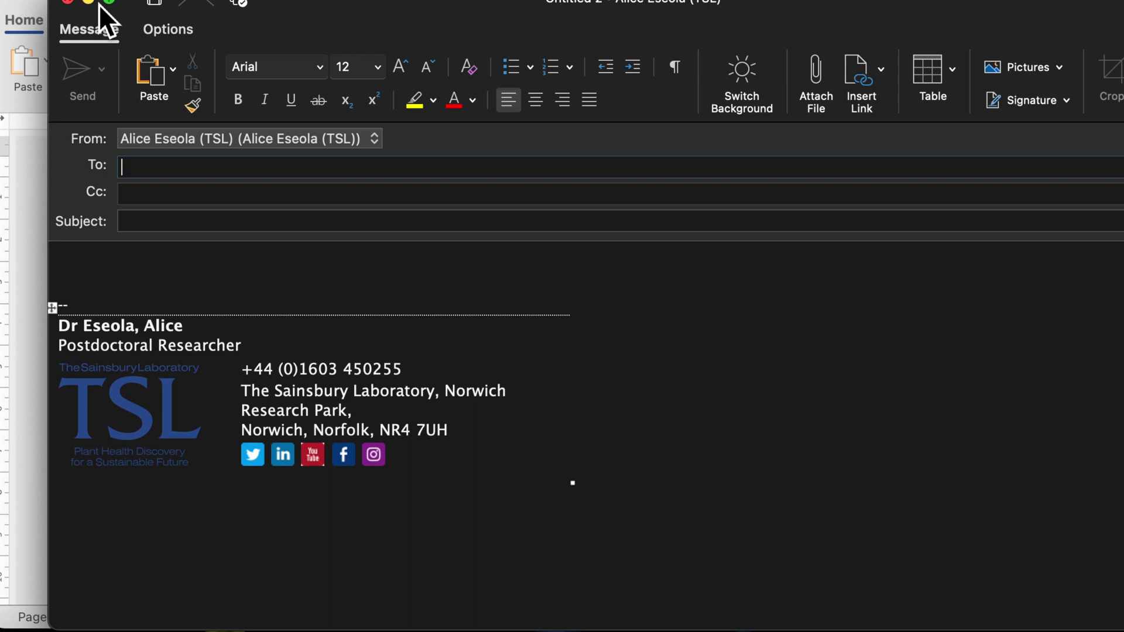
click(97, 3)
scroll(332, 298, up, 1)
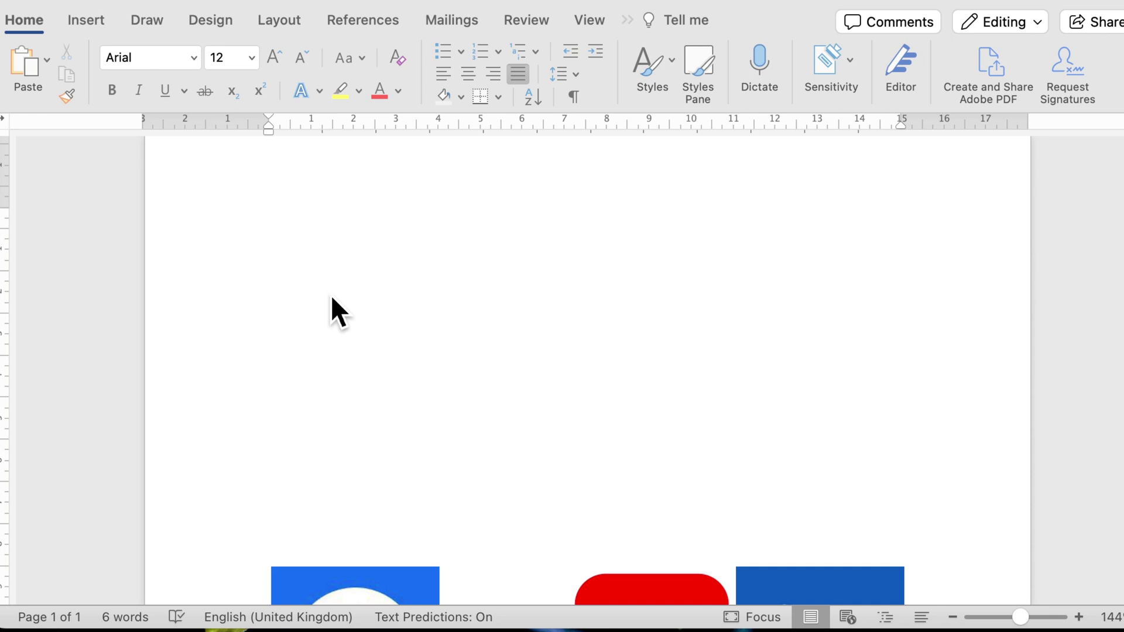
scroll(332, 294, down, 10)
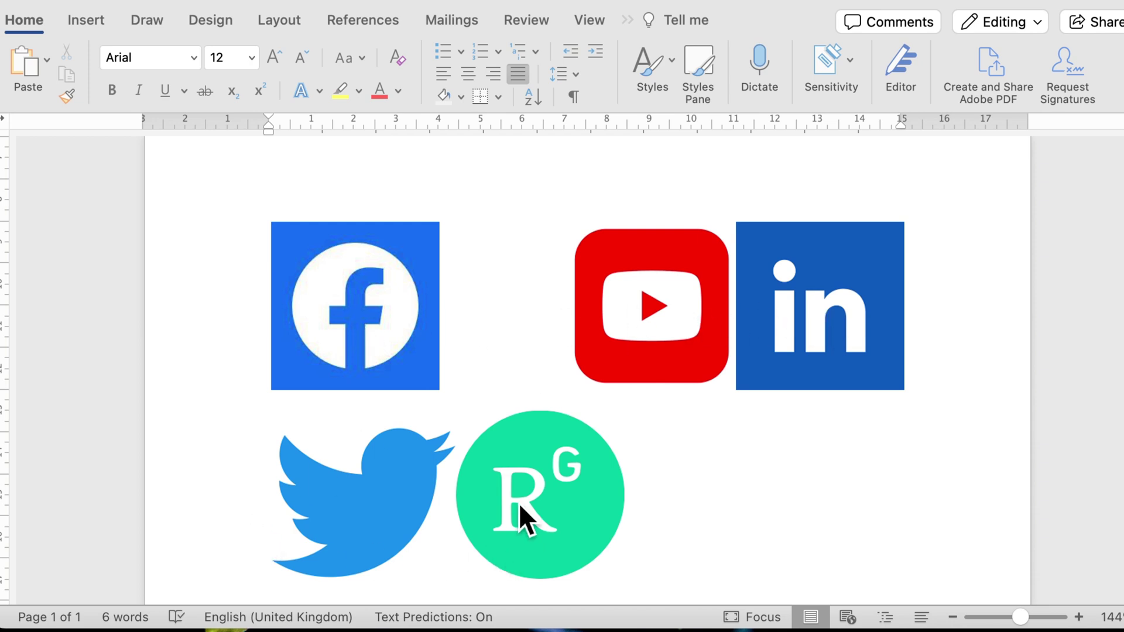
scroll(387, 472, down, 10)
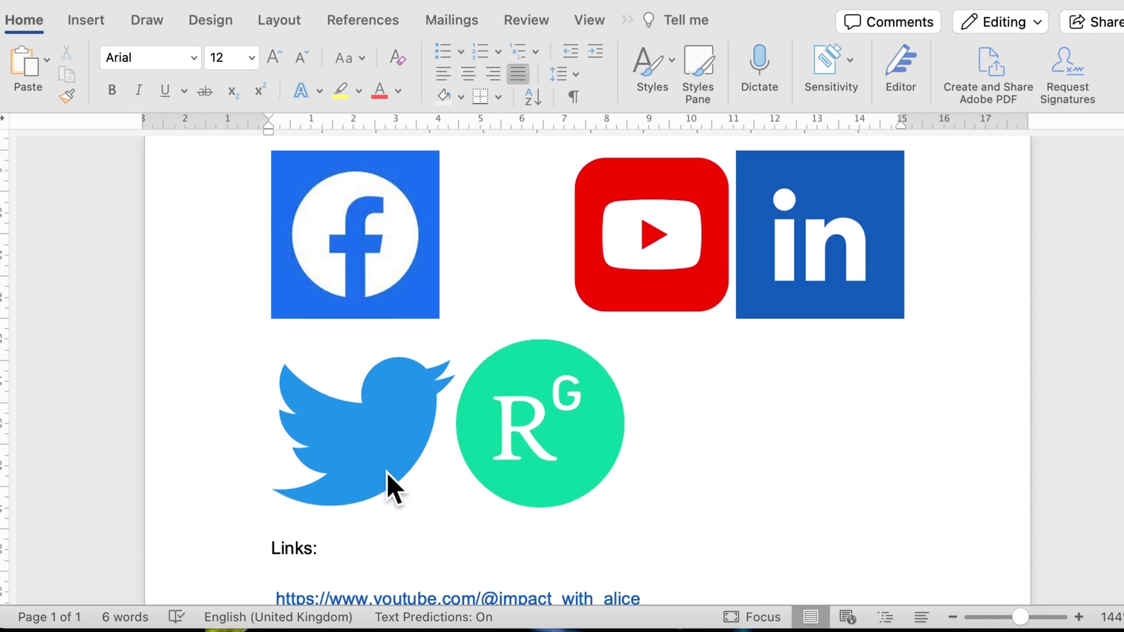
scroll(387, 472, down, 1)
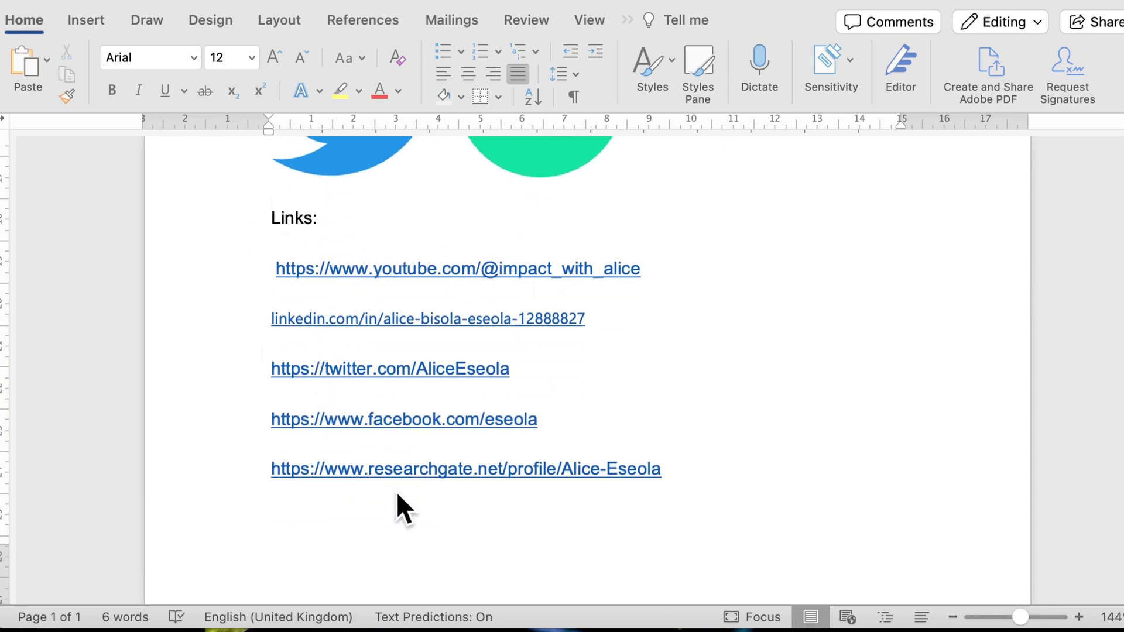
scroll(396, 490, up, 10)
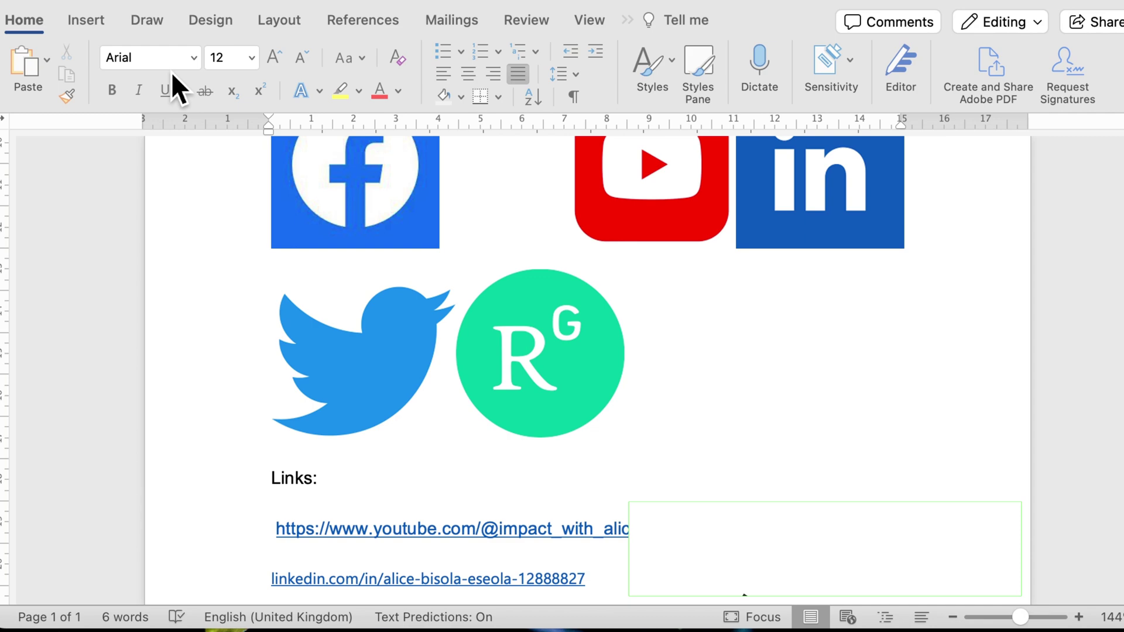
scroll(248, 303, up, 20)
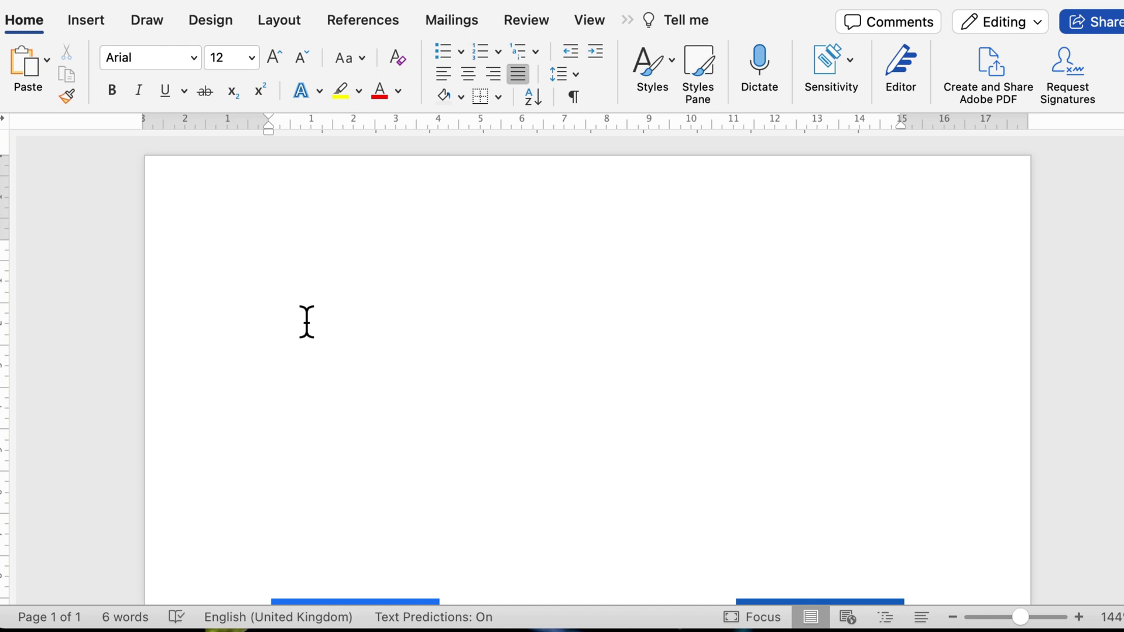
click(86, 19)
click(92, 57)
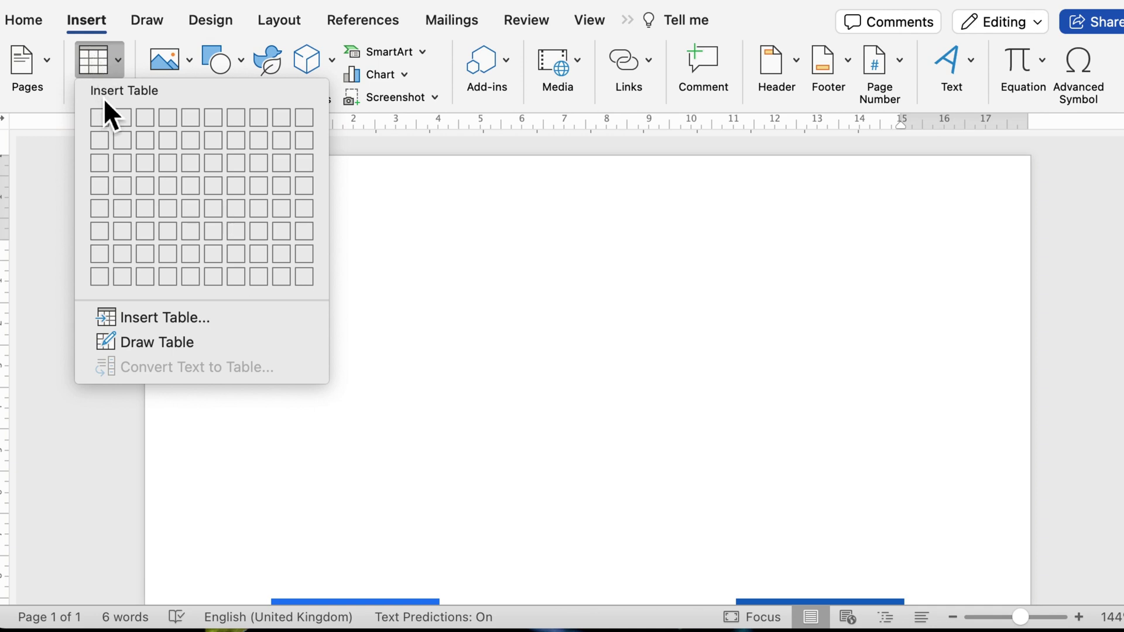
click(104, 184)
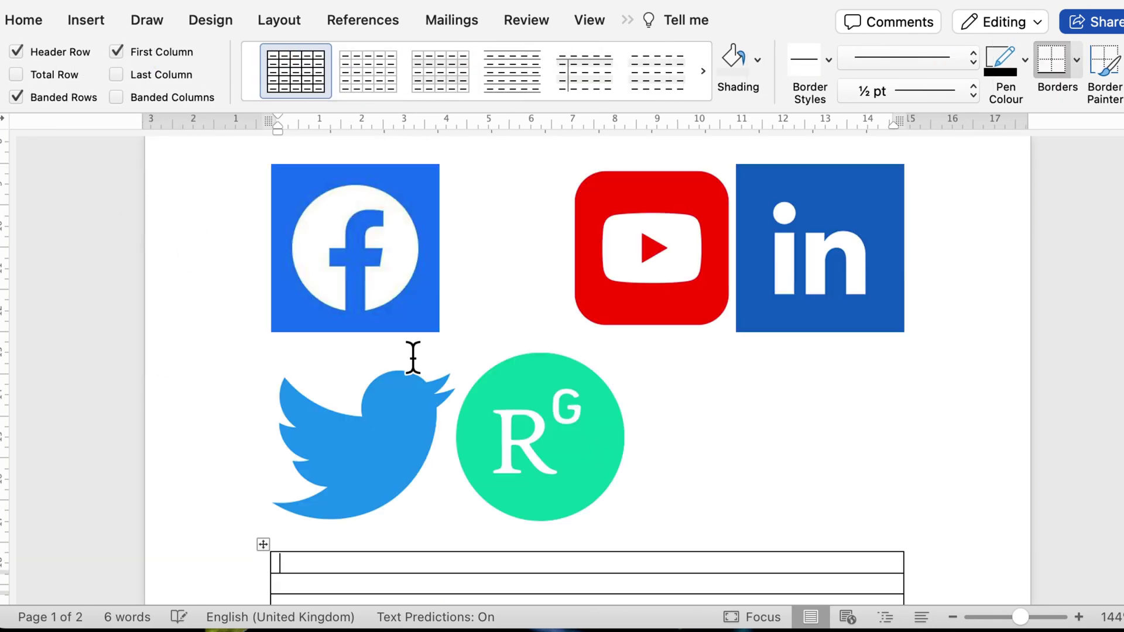
key(super+z)
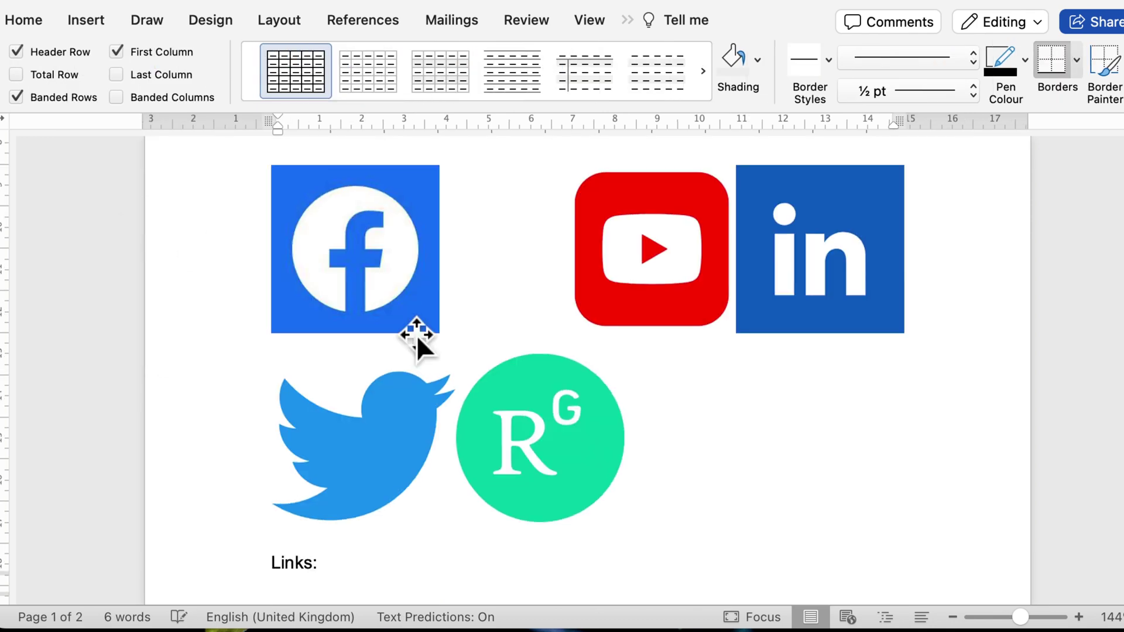
scroll(416, 335, up, 5)
scroll(363, 236, up, 2)
click(275, 226)
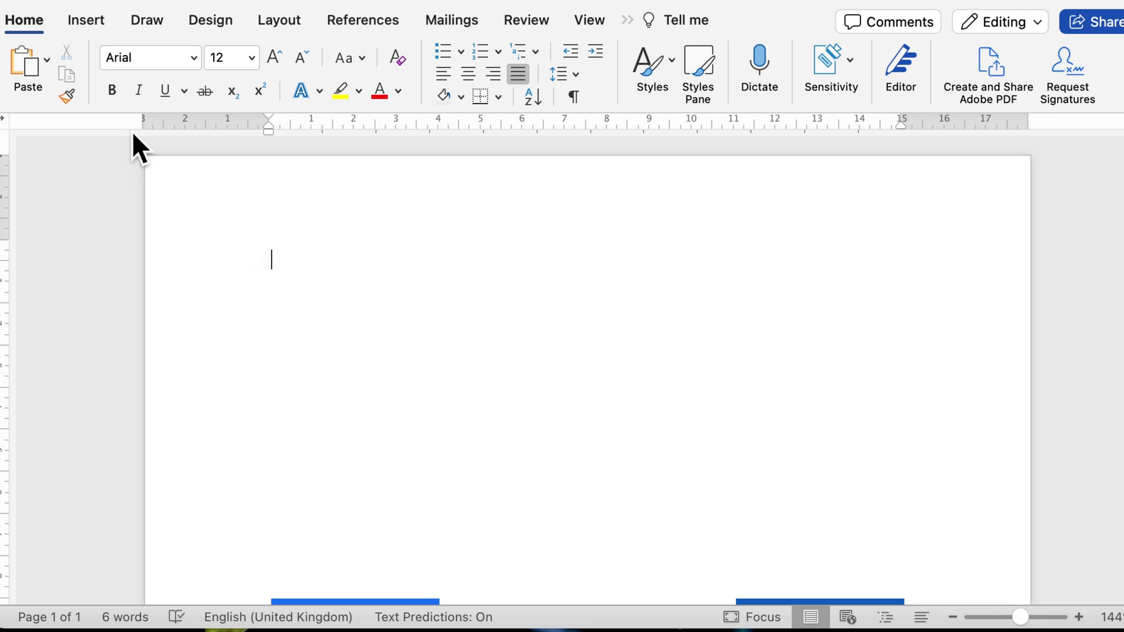
- Insert an empty 1x4 table (one column, four rows) at the top of the page
click(83, 23)
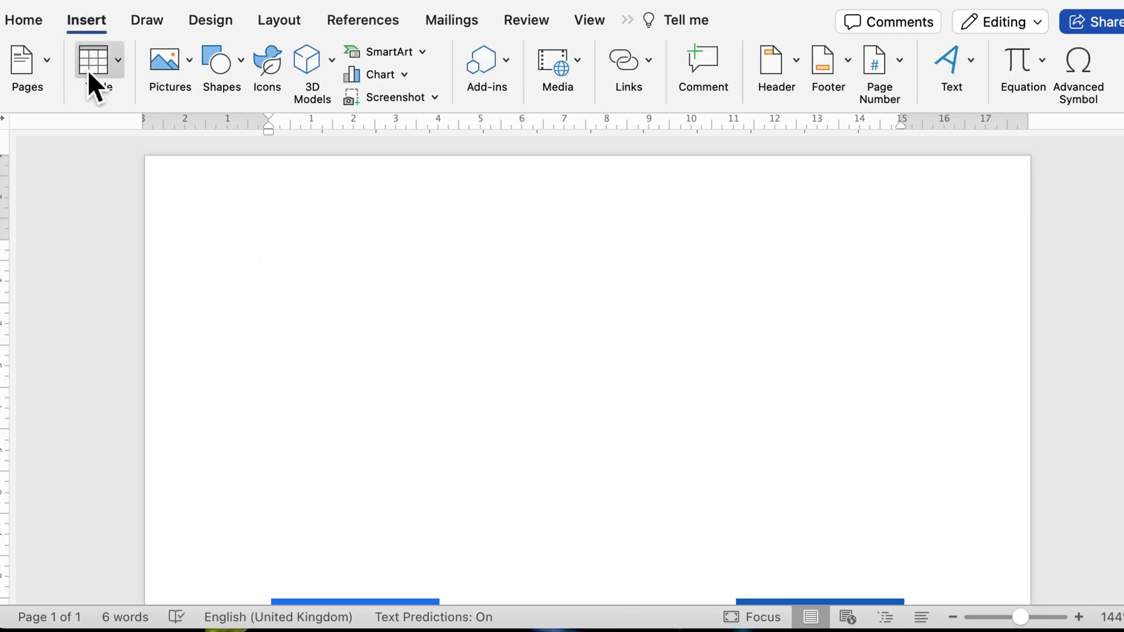
click(86, 69)
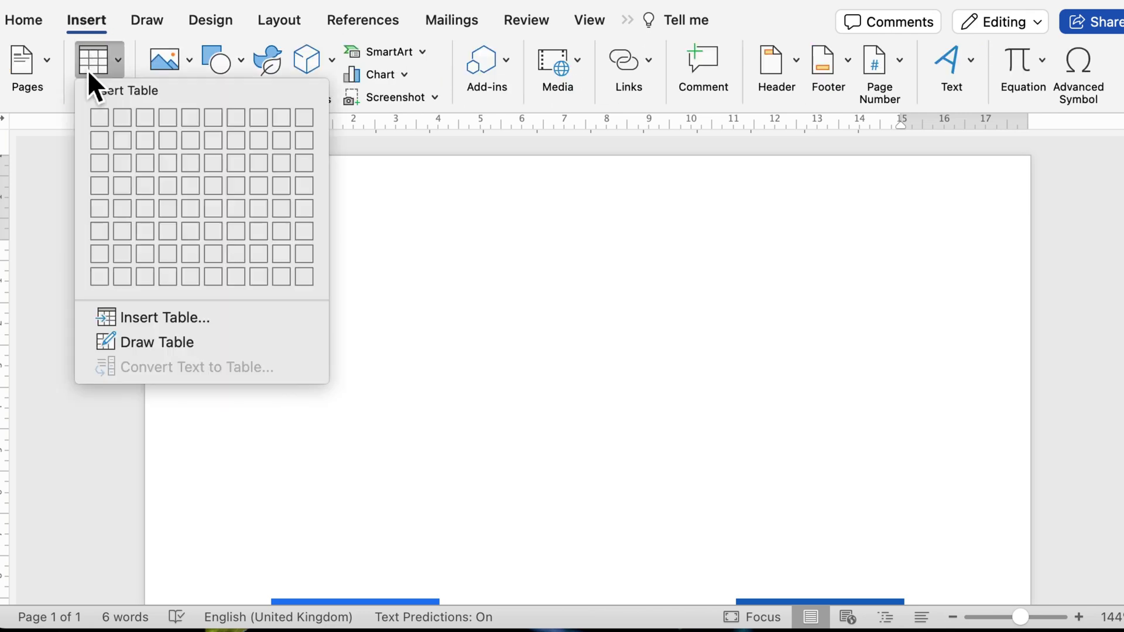
click(104, 196)
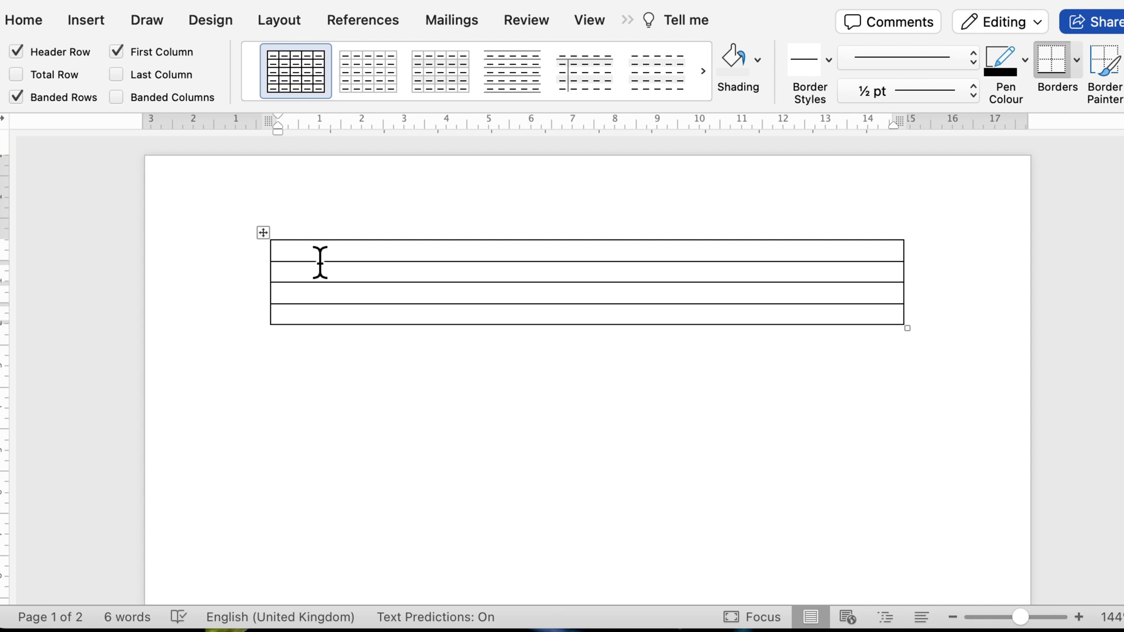
- Type the 'Impact with' tagline and person's name, then move it into the third row
text(Impact with Alice)
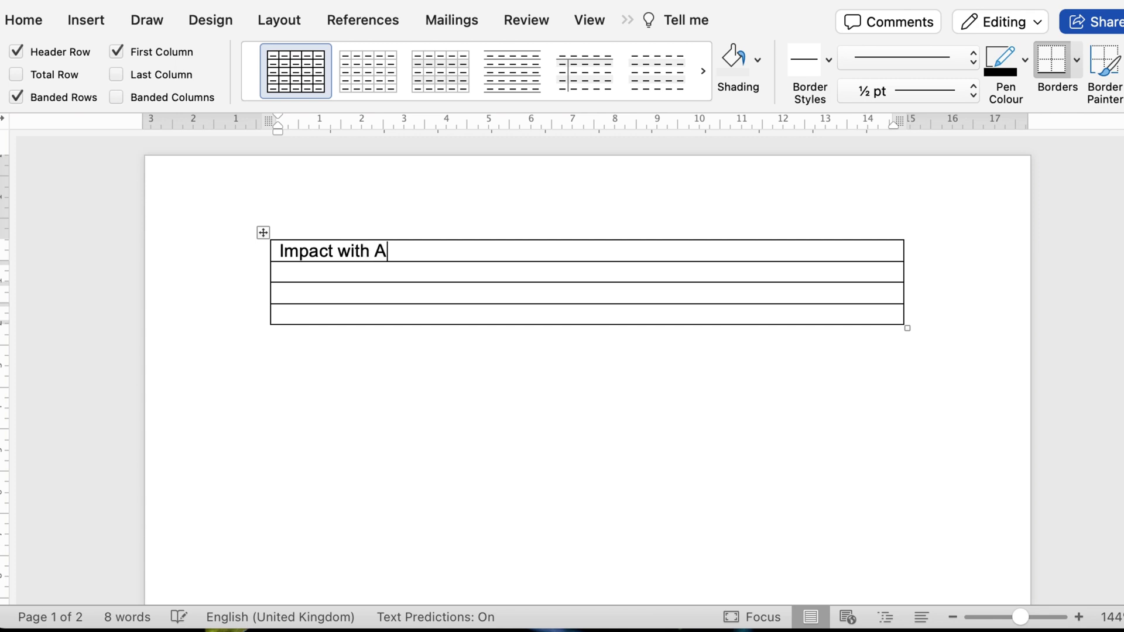
triple_click(294, 251)
key(super+c)
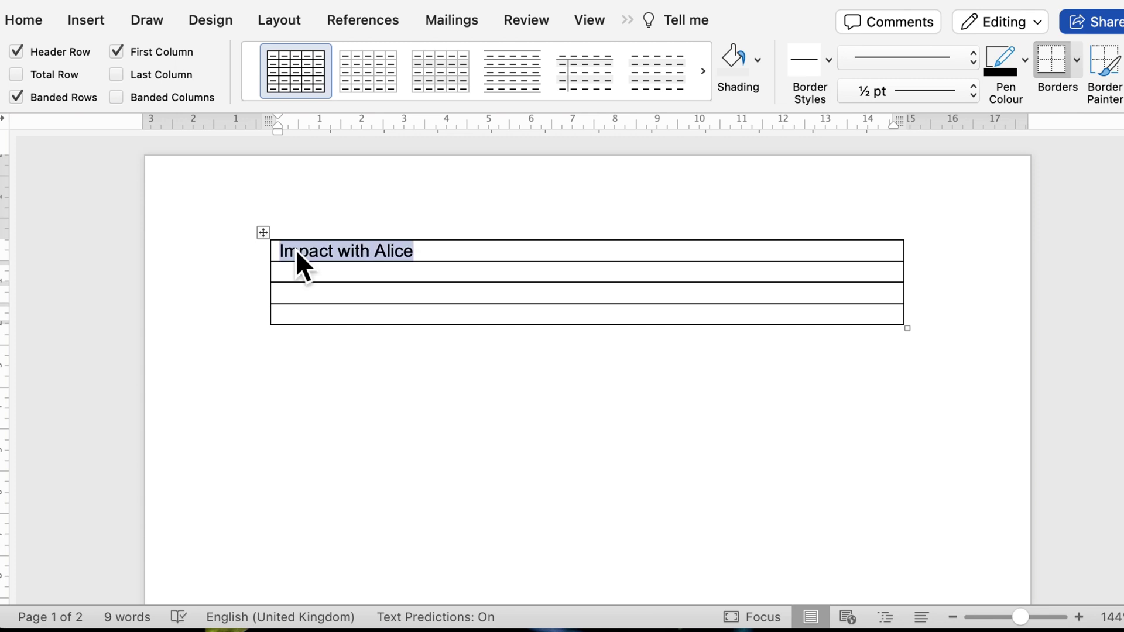
key(BackSpace)
click(293, 293)
key(super+v)
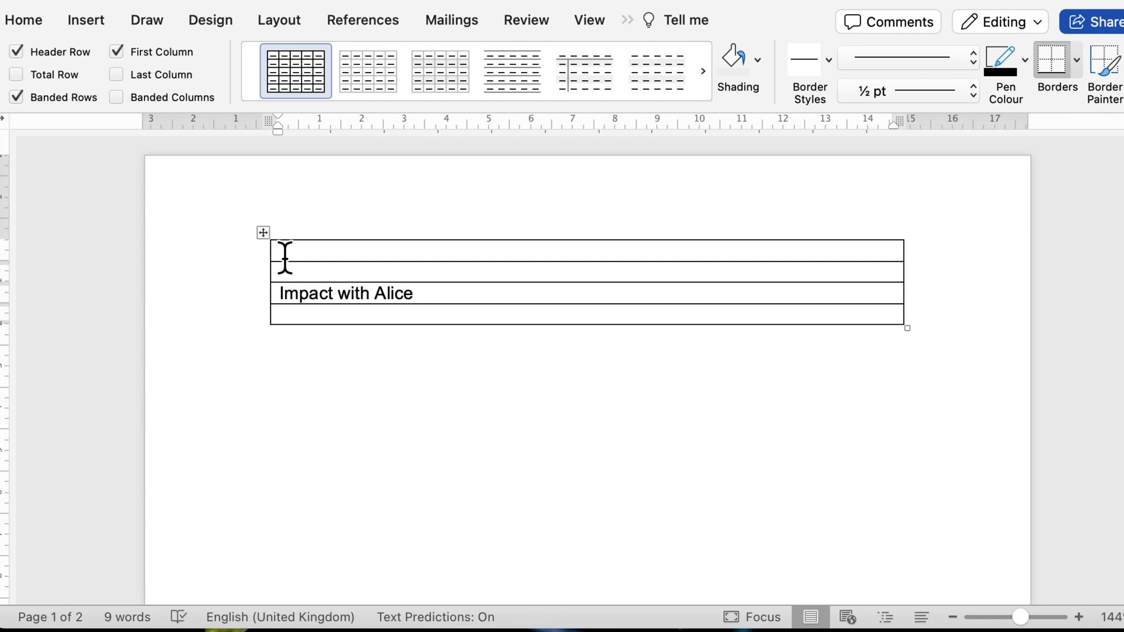
- Paste the phone number into the first row and remove one space from it
key(super+v)
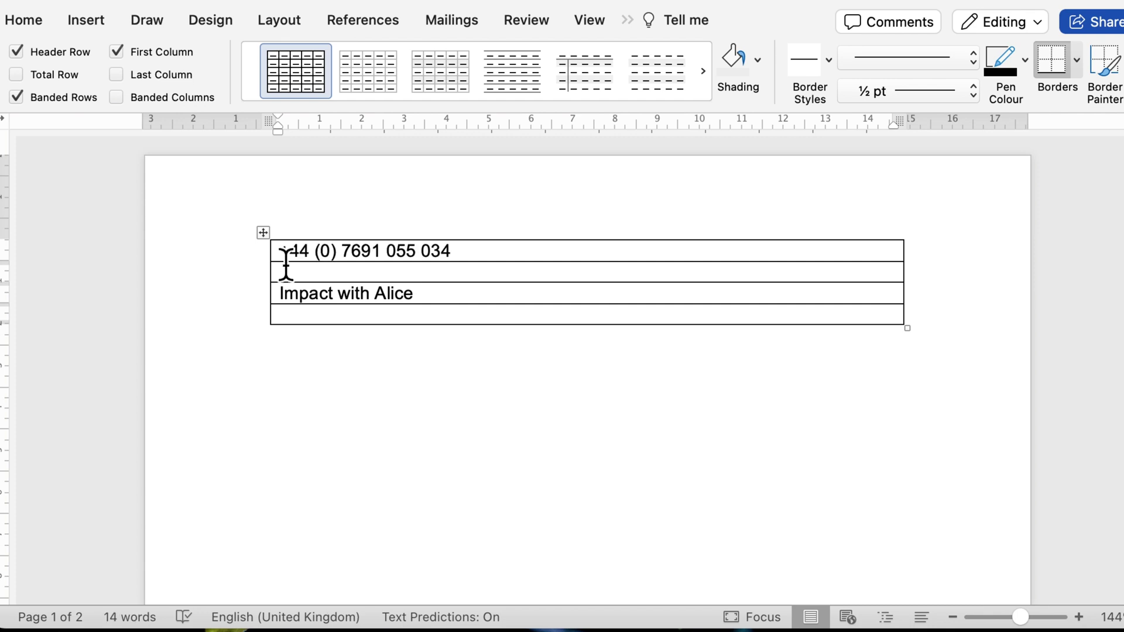
click(445, 297)
click(389, 252)
key(BackSpace)
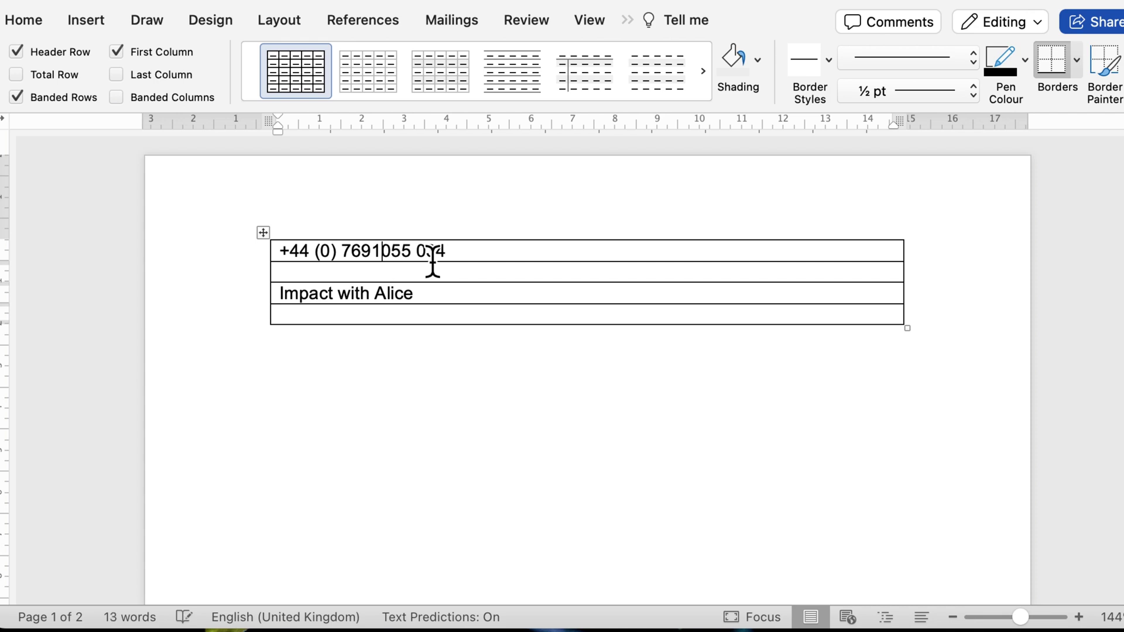
- Remove the last space so the phone number's digits run together
click(431, 251)
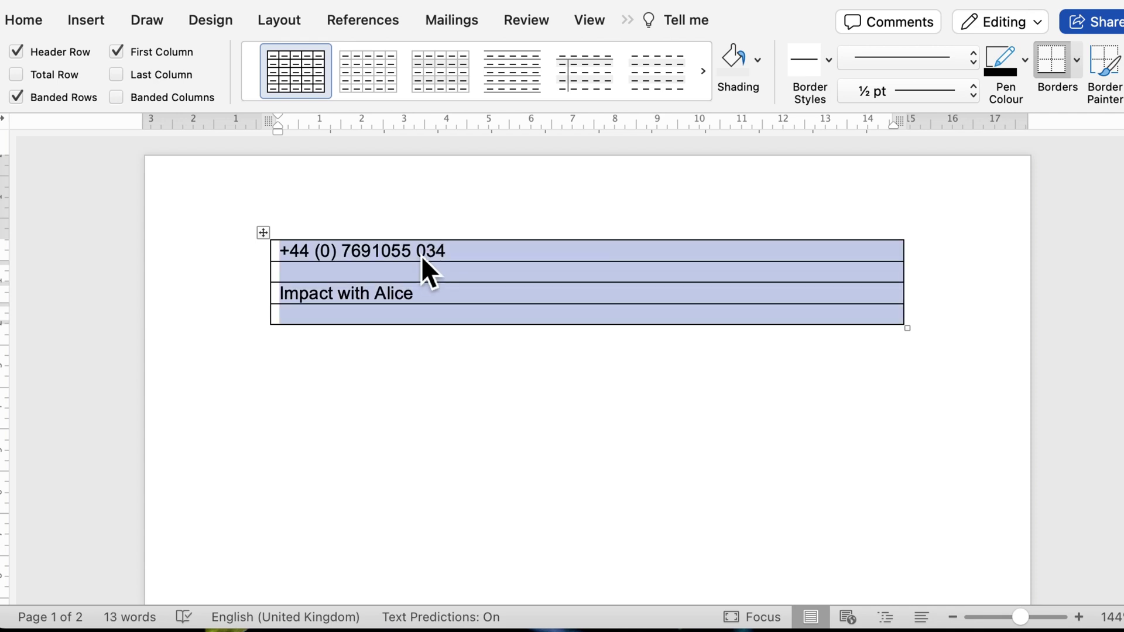
click(422, 258)
key(BackSpace)
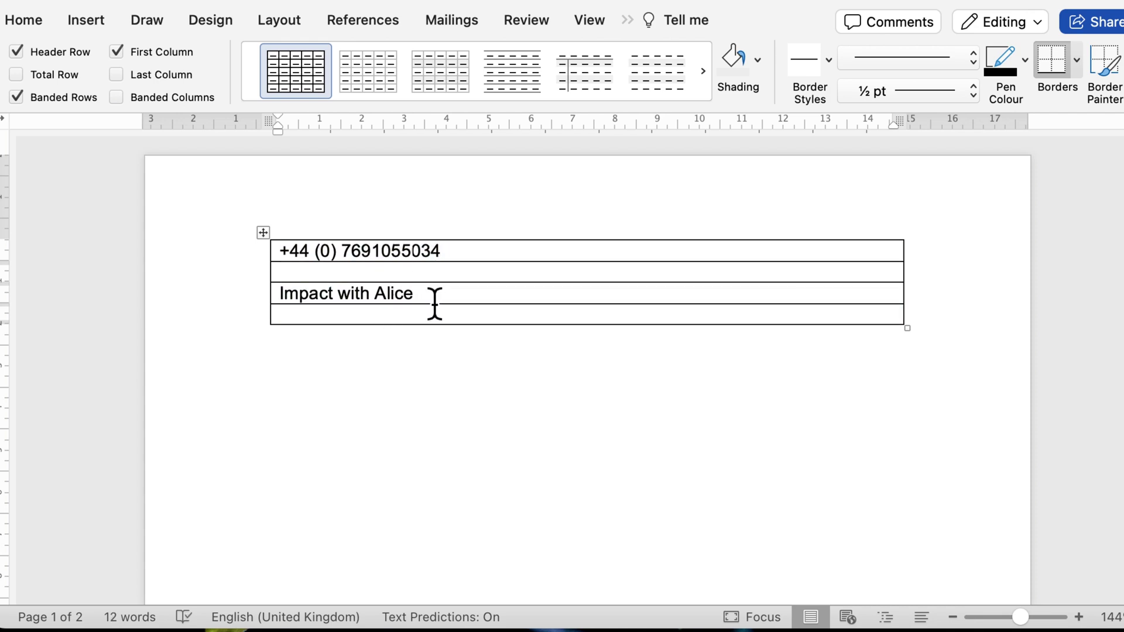
- Add lines 'Scholarship support platform' and 'London, United Kingdom' below the tagline in row 3
click(435, 303)
key(Return)
text(Sc)
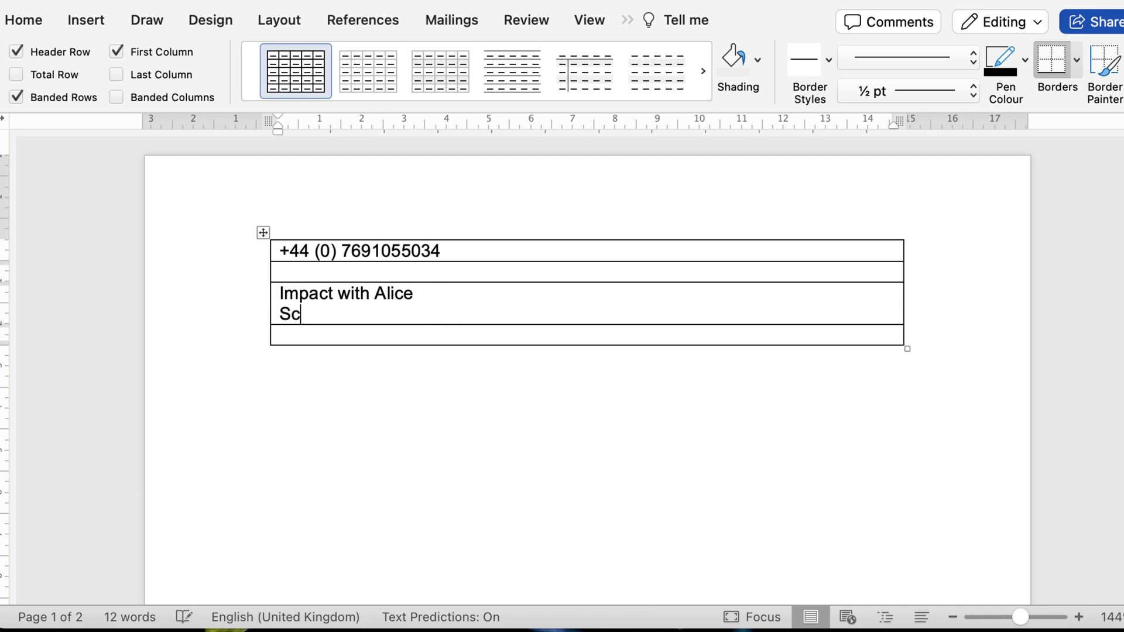
text(holarship sup)
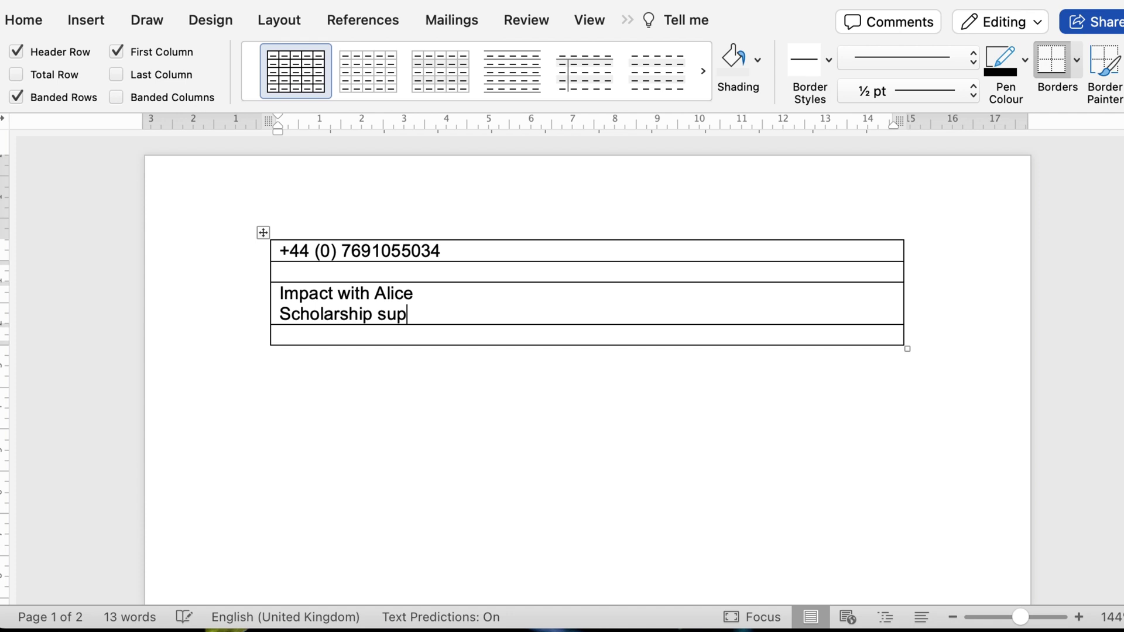
text(port plat)
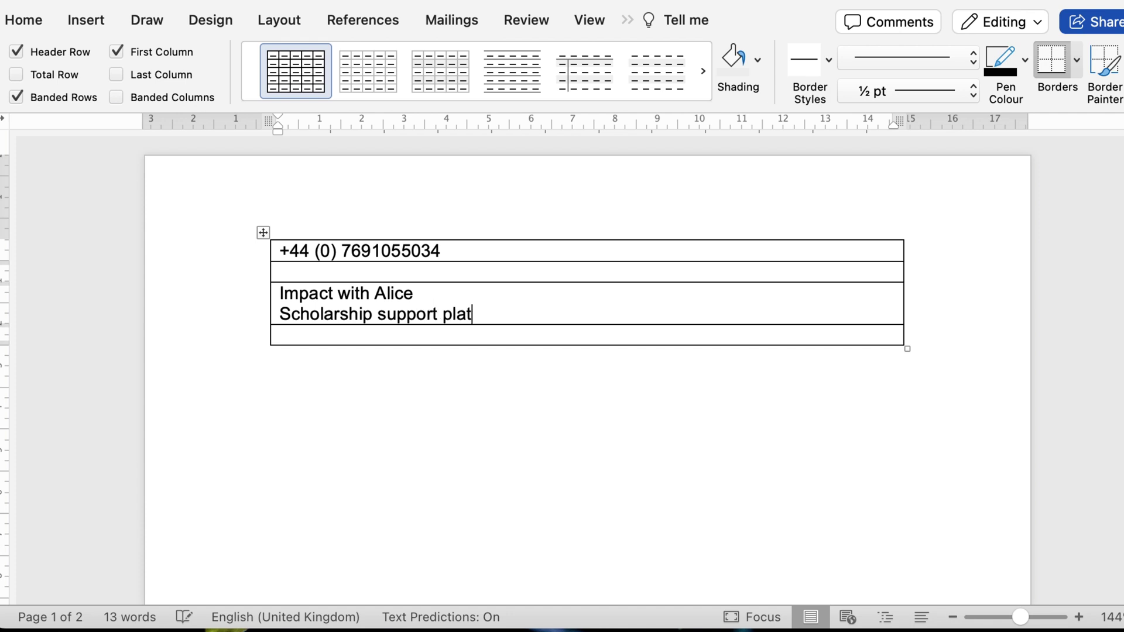
text(form)
key(Return)
text(Lon)
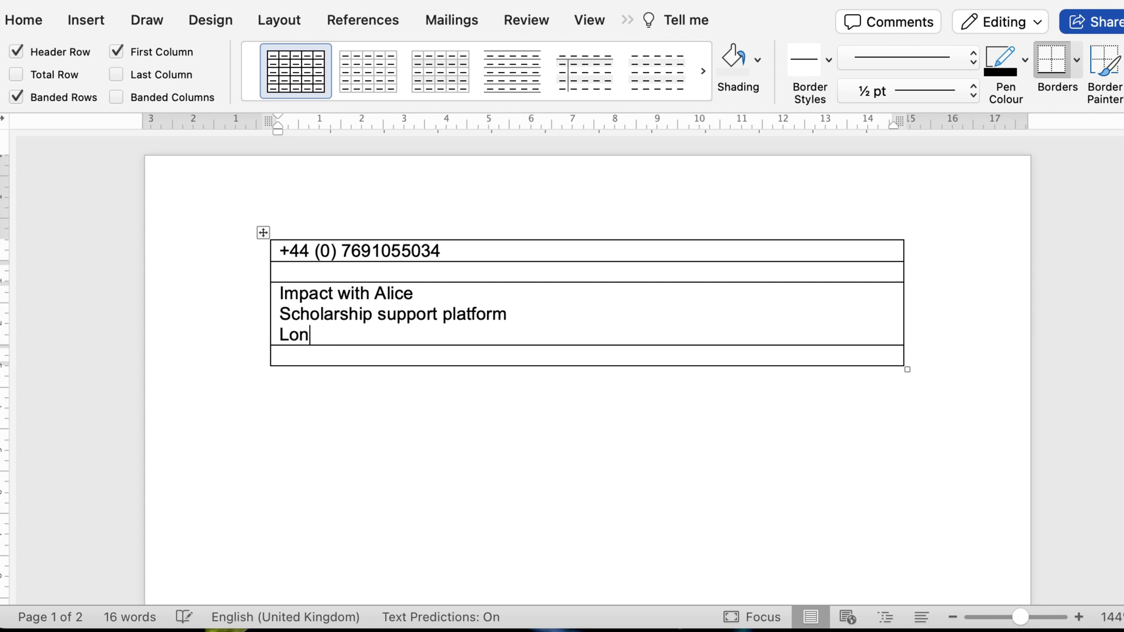
text(odn Unik)
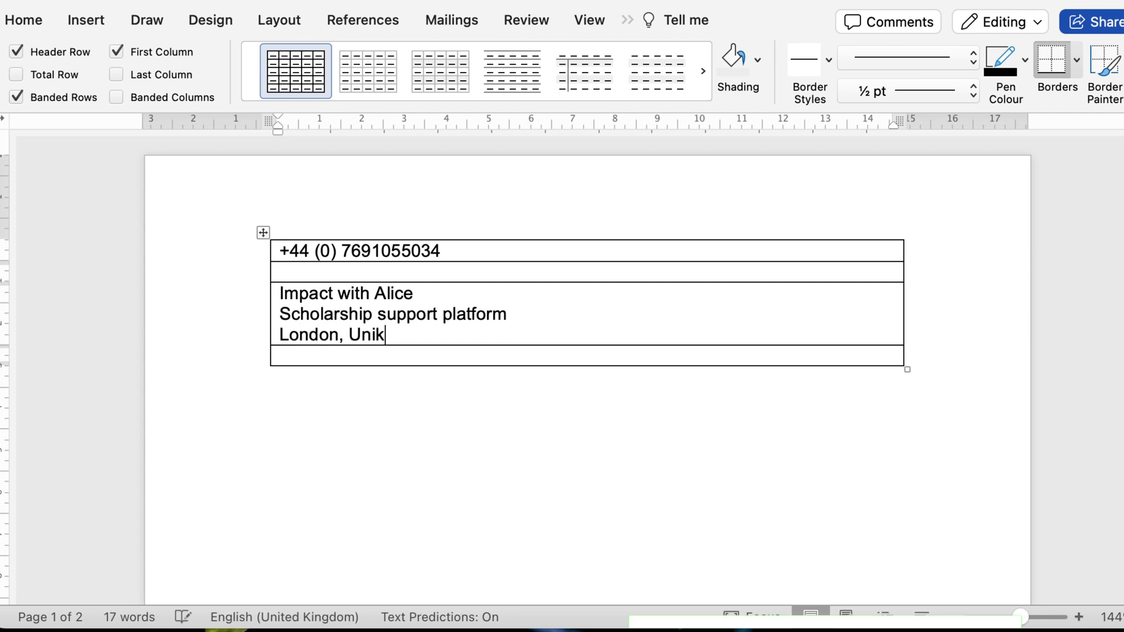
key(BackSpace)
text(ted Kind)
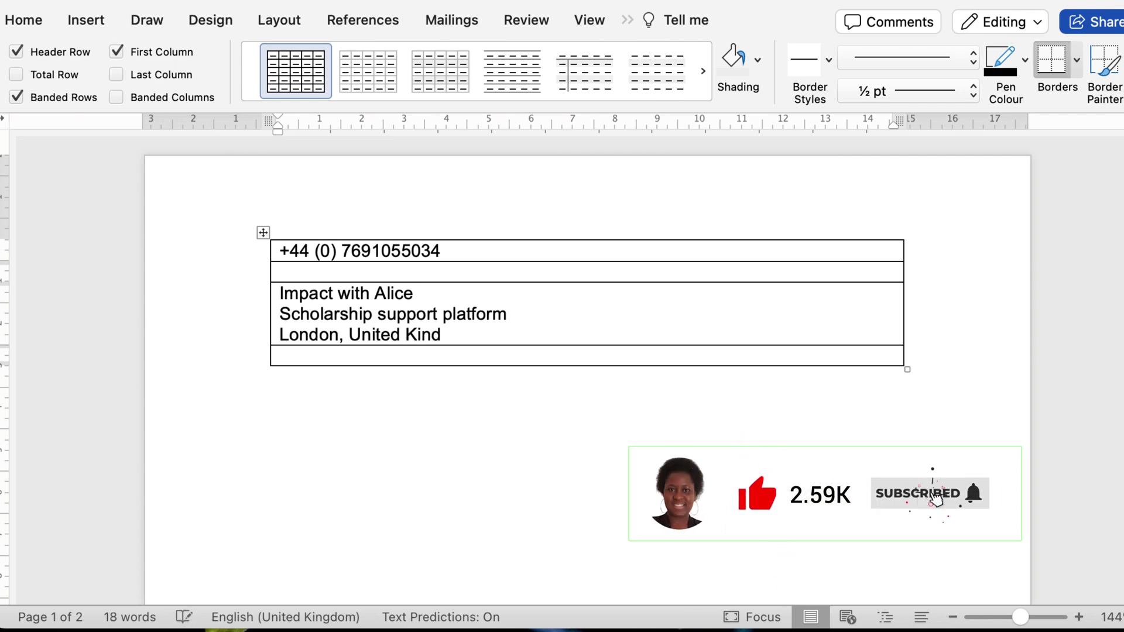
key(BackSpace)
text(gdom)
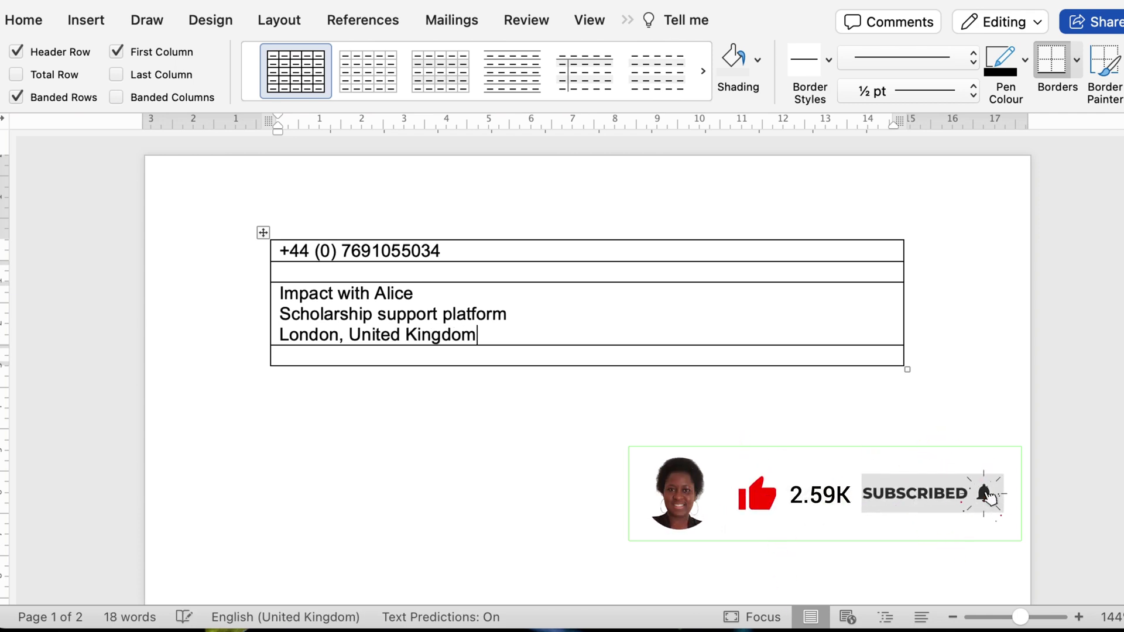
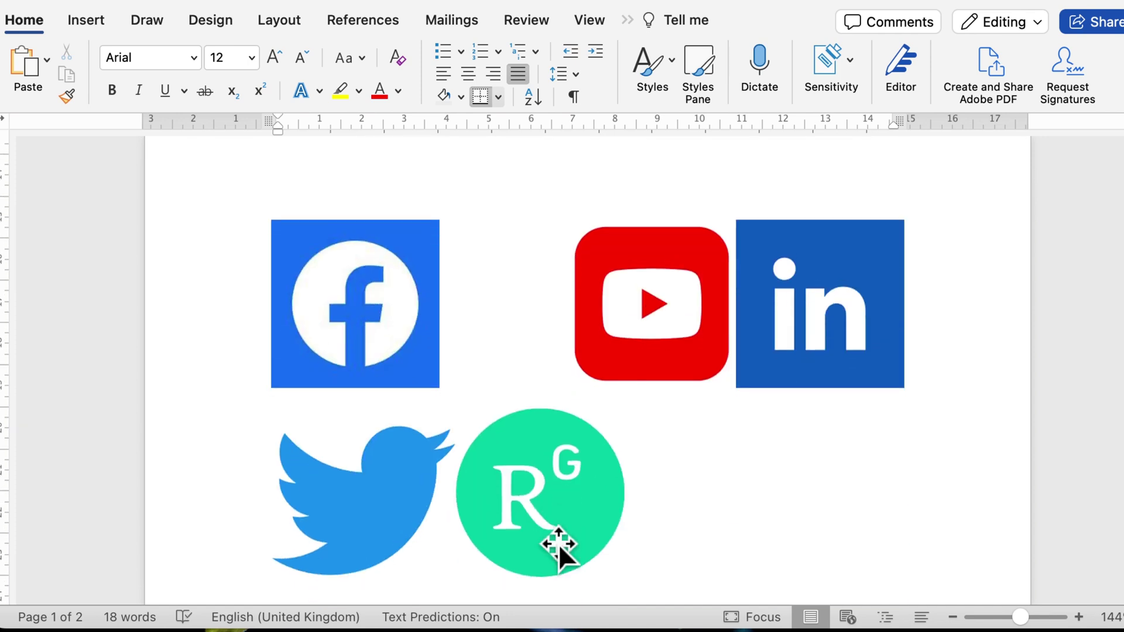
- Copy the ResearchGate logo and paste it beside the LinkedIn logo in the bottom cell
click(519, 518)
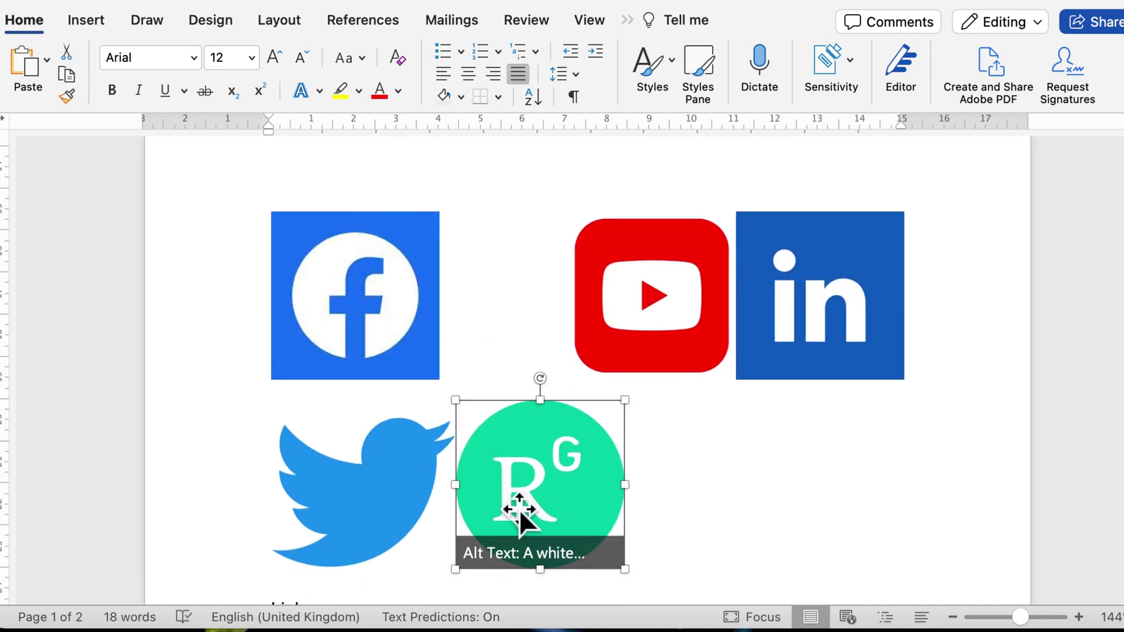
scroll(520, 518, up, 10)
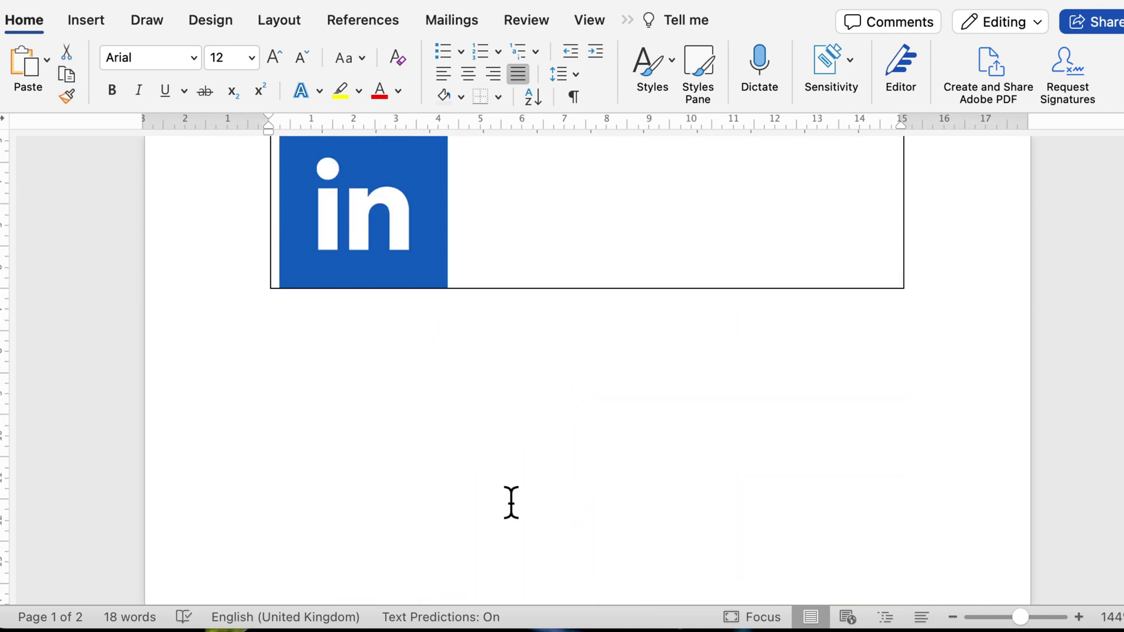
click(489, 348)
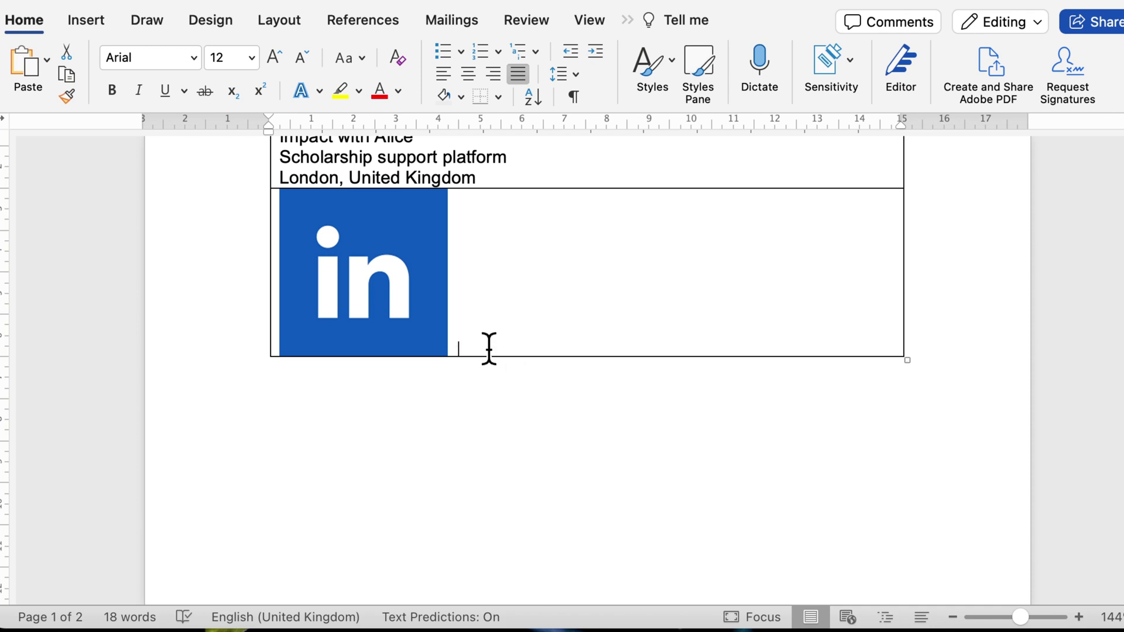
key(super+v)
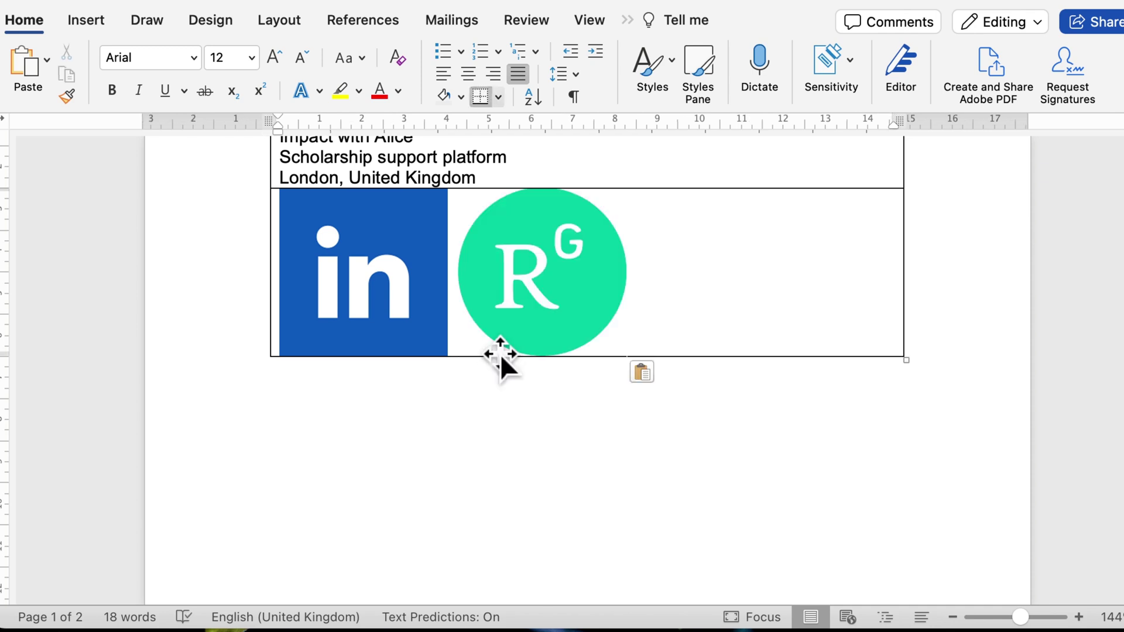
- Paste the Twitter, YouTube and Facebook logos after the ResearchGate logo in the cell
scroll(605, 518, down, 10)
scroll(604, 518, down, 5)
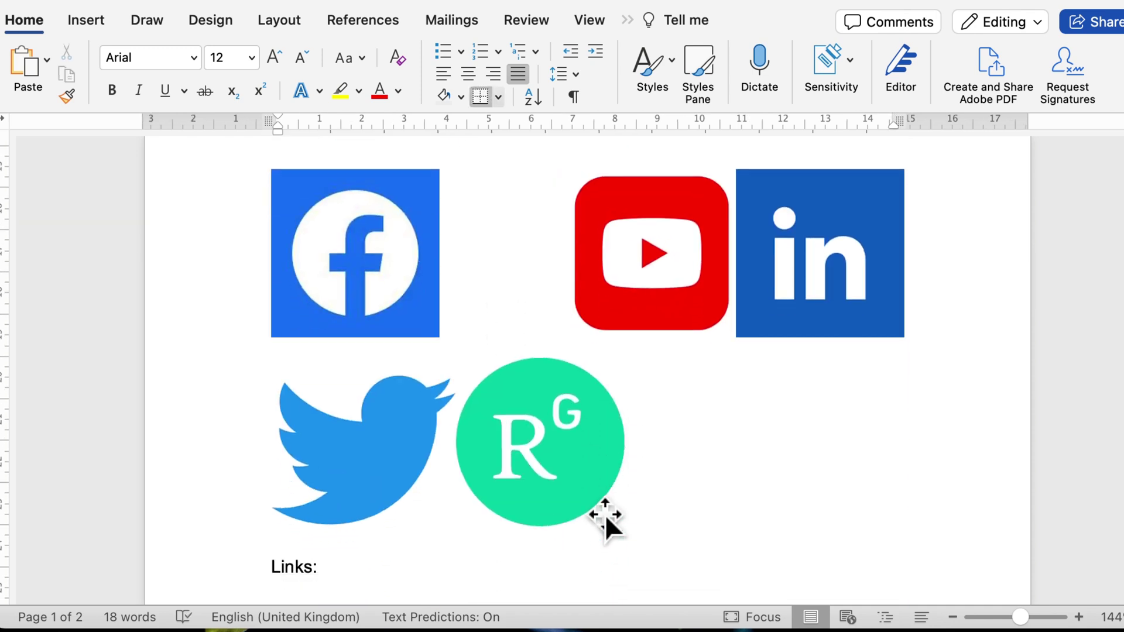
click(392, 437)
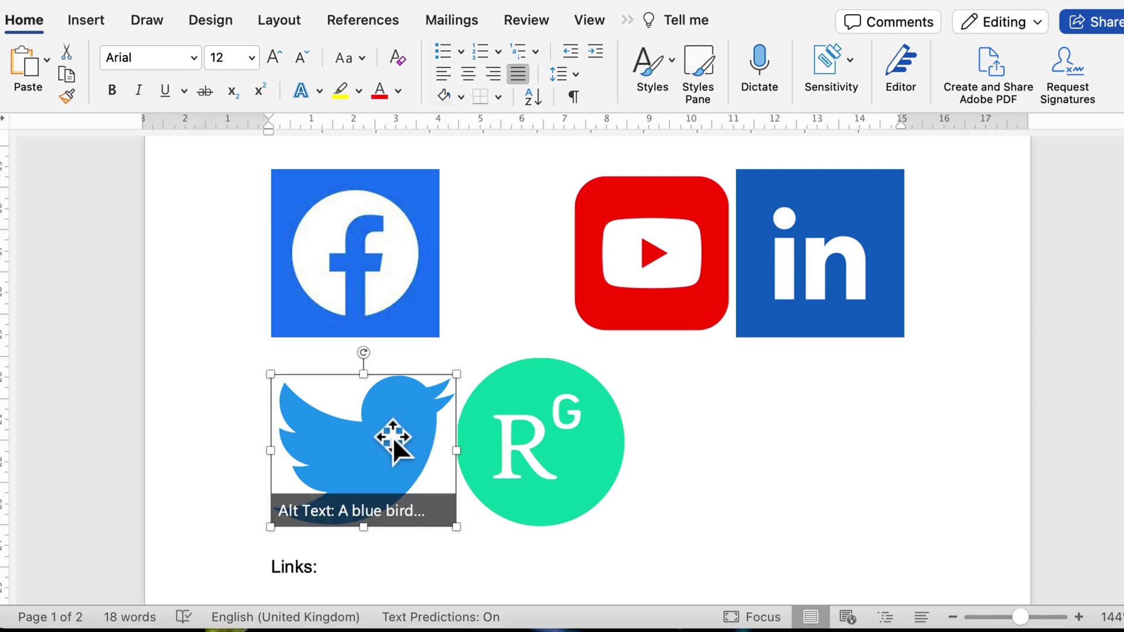
right_click(392, 437)
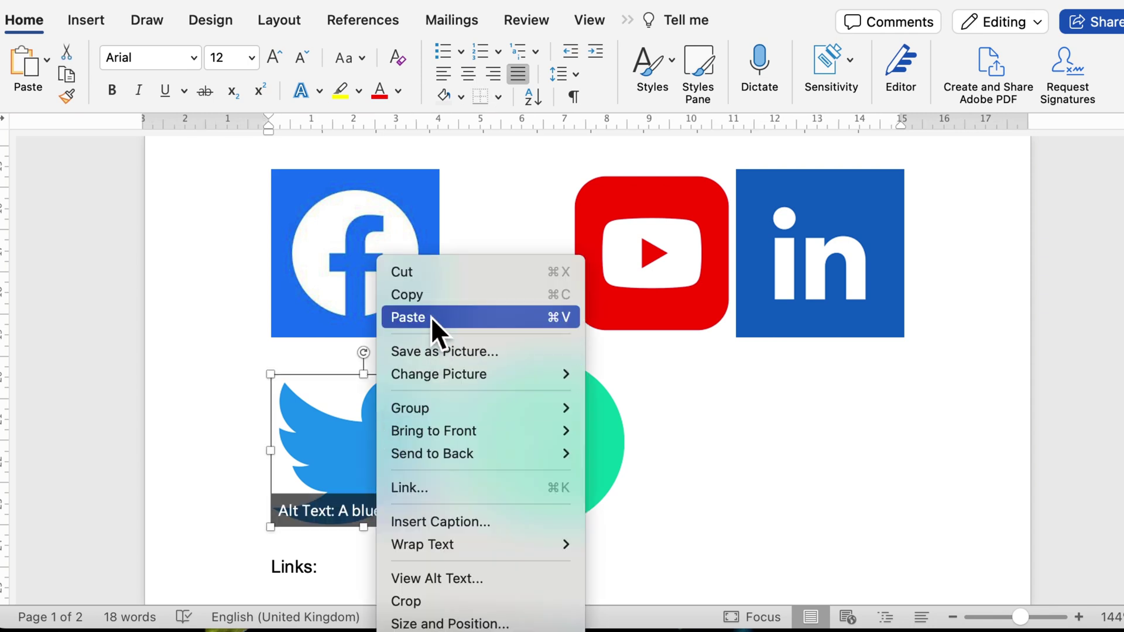
click(424, 295)
scroll(436, 314, up, 8)
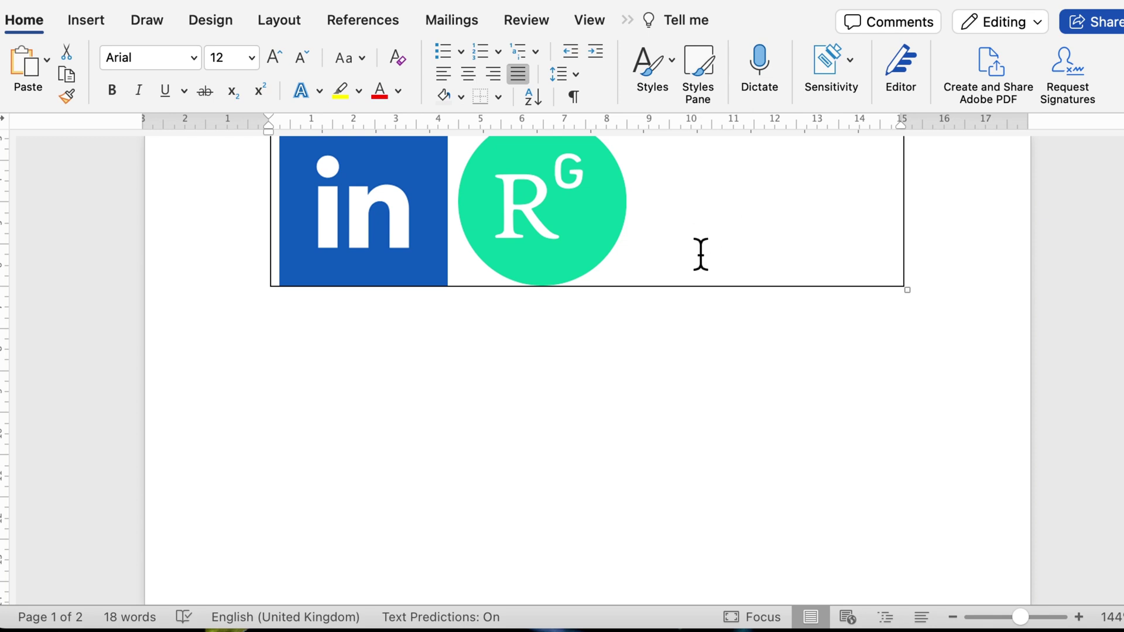
click(702, 255)
key(super+v)
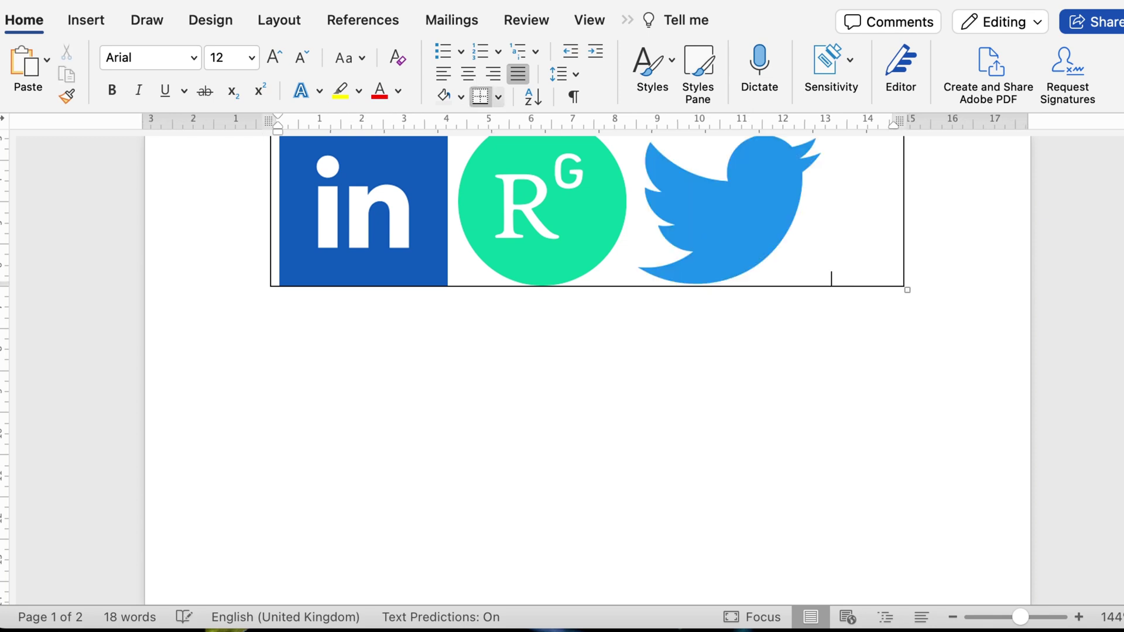
key(super+v)
scroll(763, 341, up, 3)
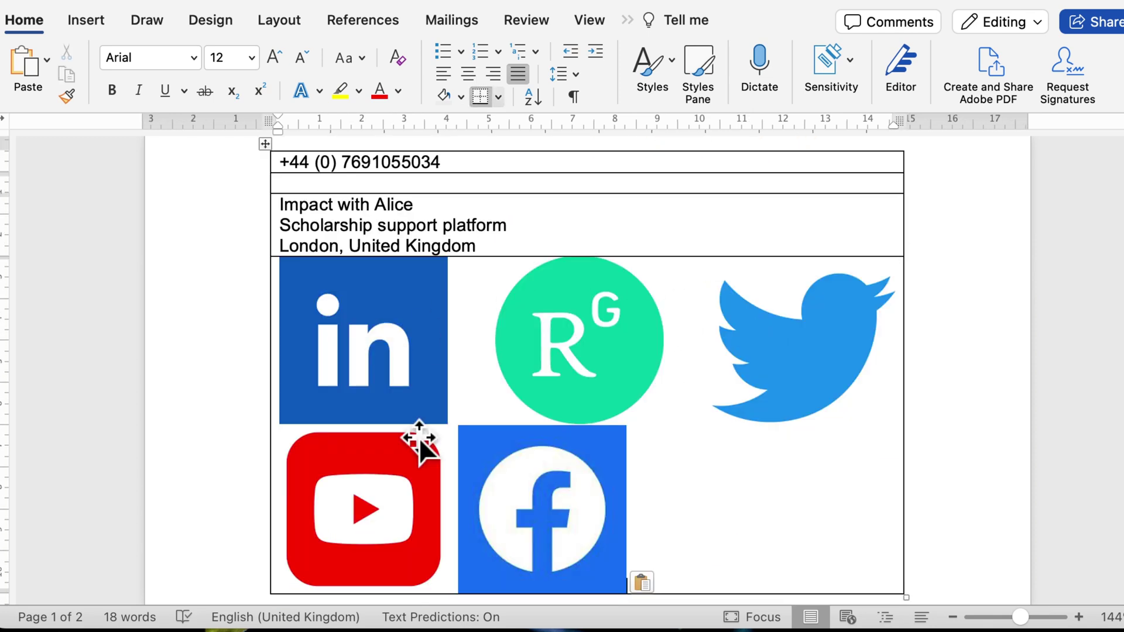
- Shrink the LinkedIn logo by dragging, then undo the resize to restore full size
click(399, 373)
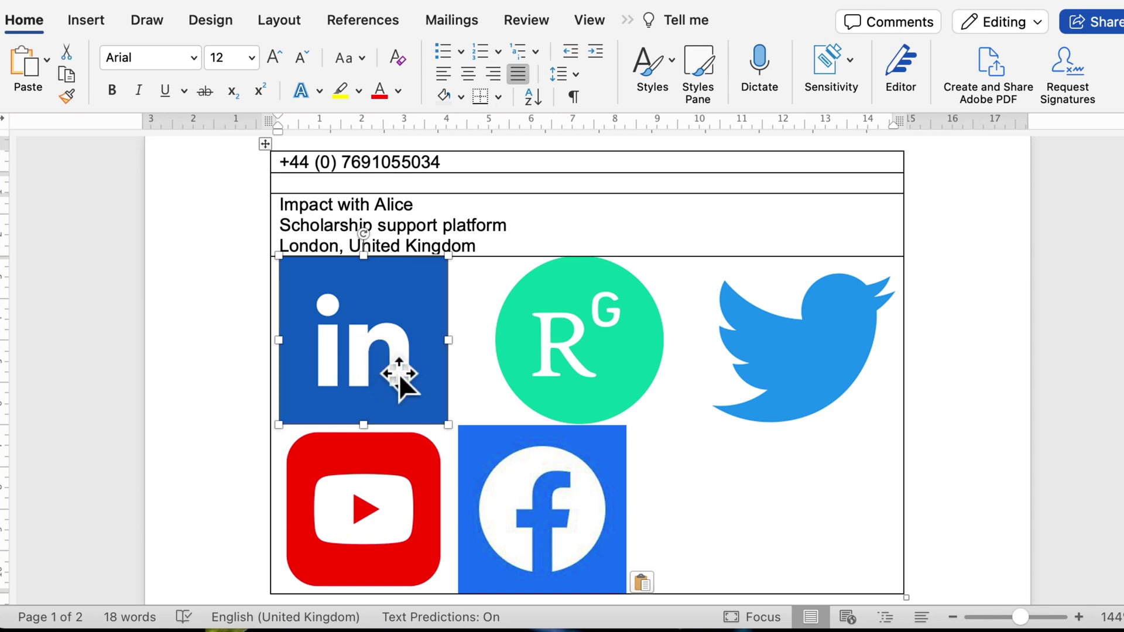
scroll(404, 409, down, 2)
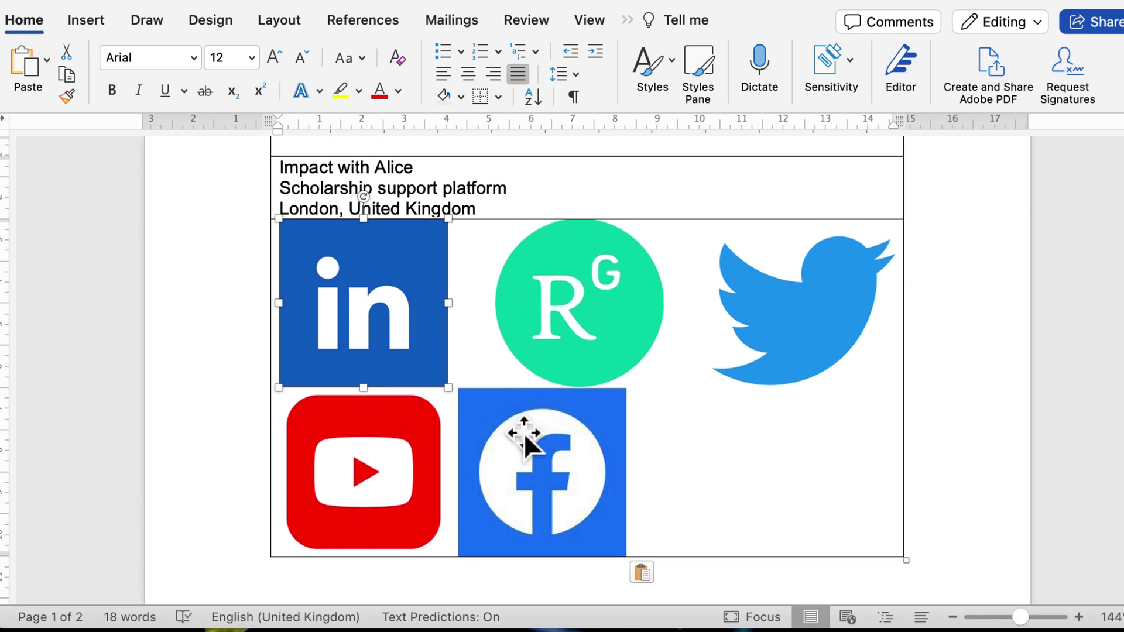
drag(448, 388, 279, 238)
click(310, 355)
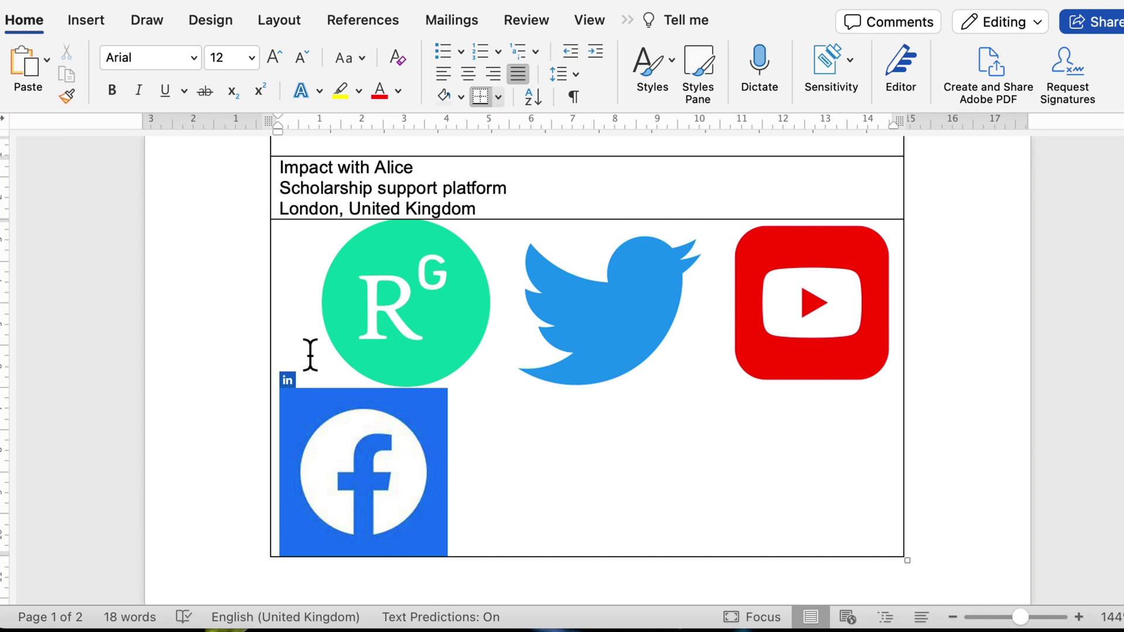
key(super+z)
- Select the LinkedIn logo and show the Picture Format tools from the ribbon overflow
click(350, 345)
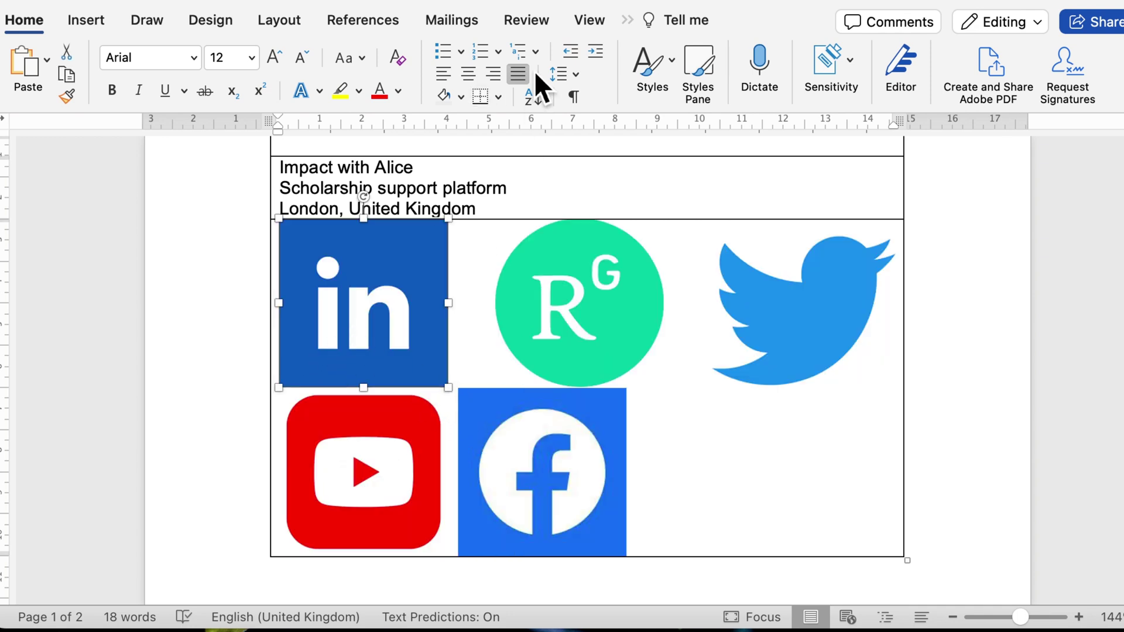
click(627, 19)
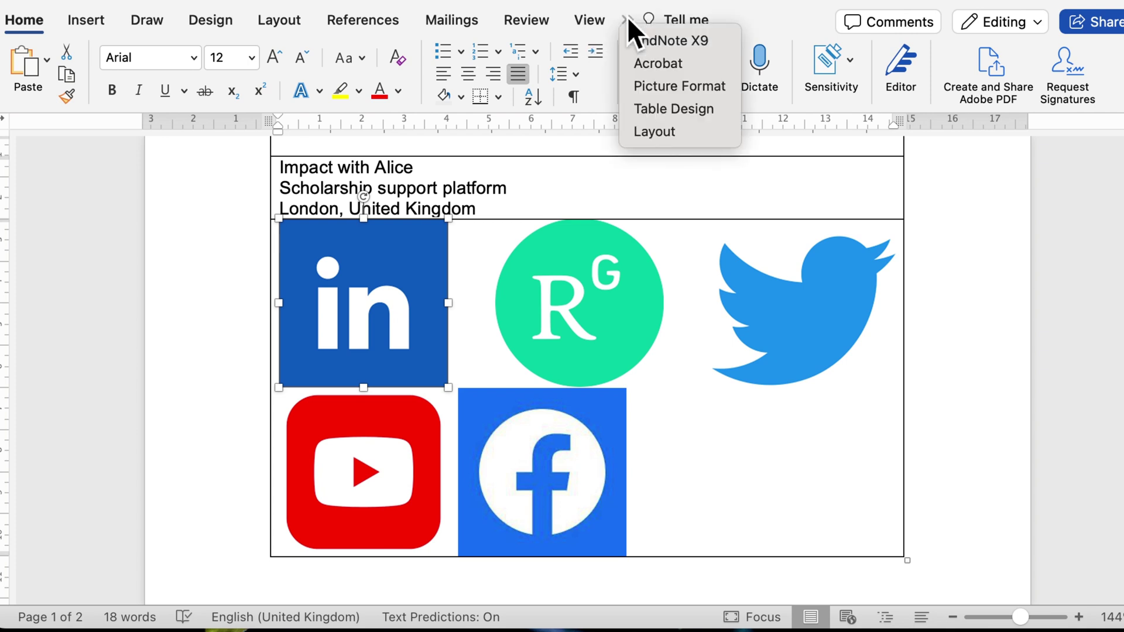
click(654, 88)
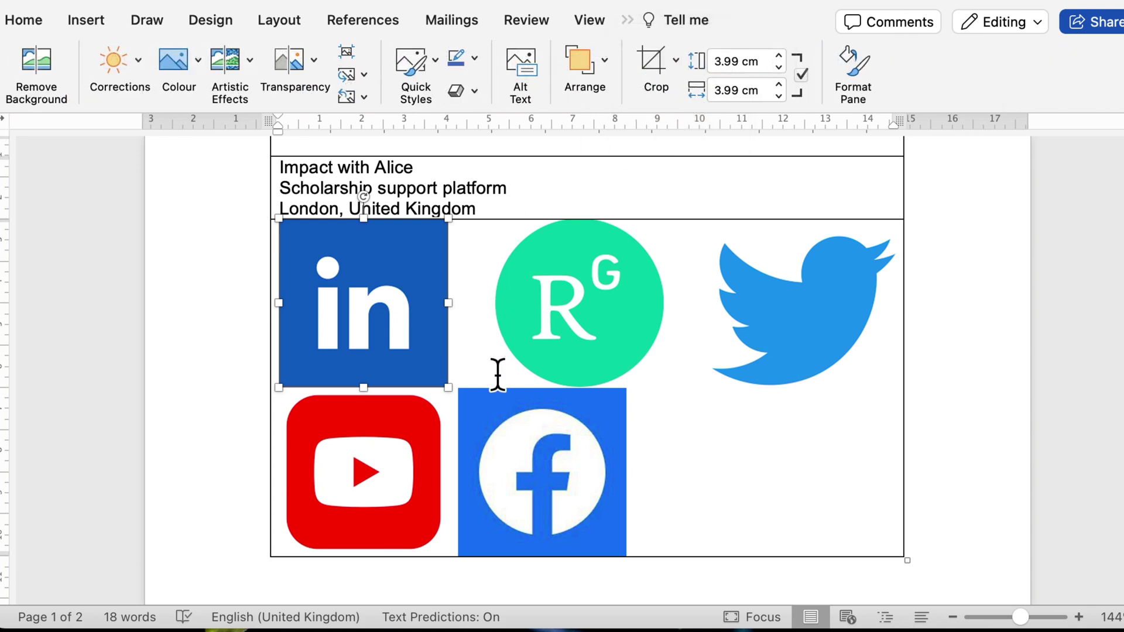
- Shrink the LinkedIn logo and set the ResearchGate logo's height to 0.76 cm
drag(465, 406, 289, 266)
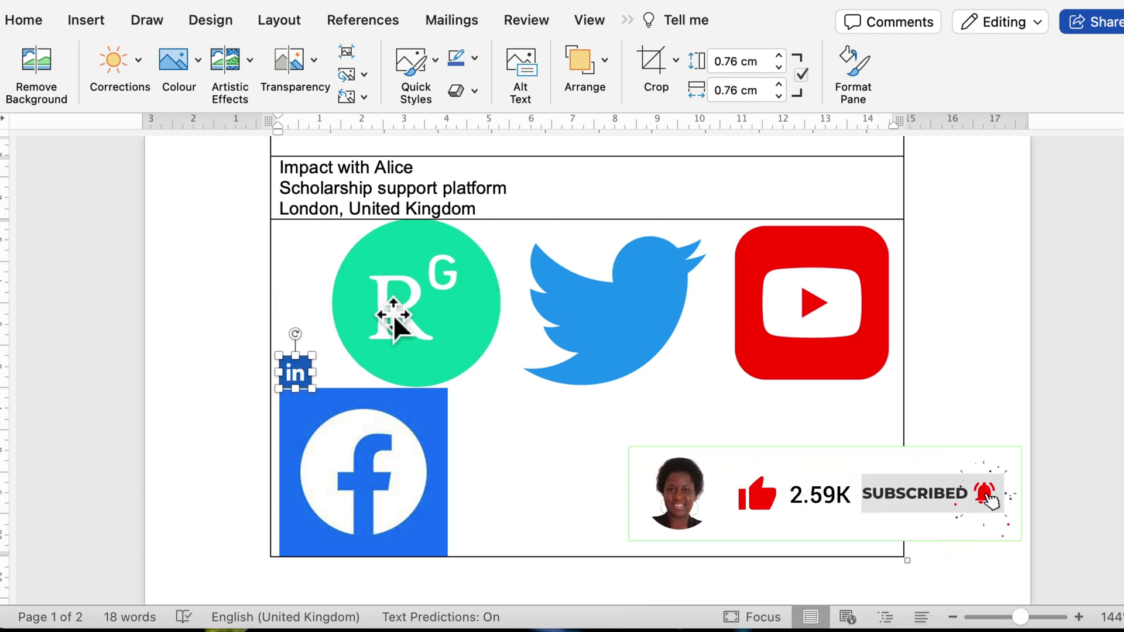
click(461, 294)
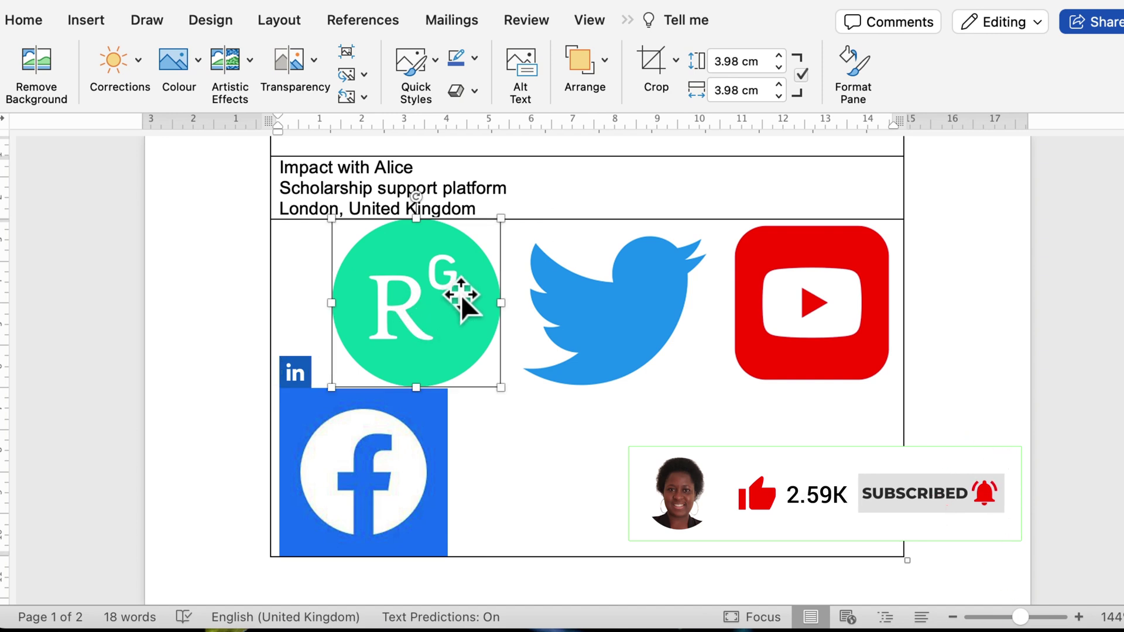
double_click(737, 62)
text(0)
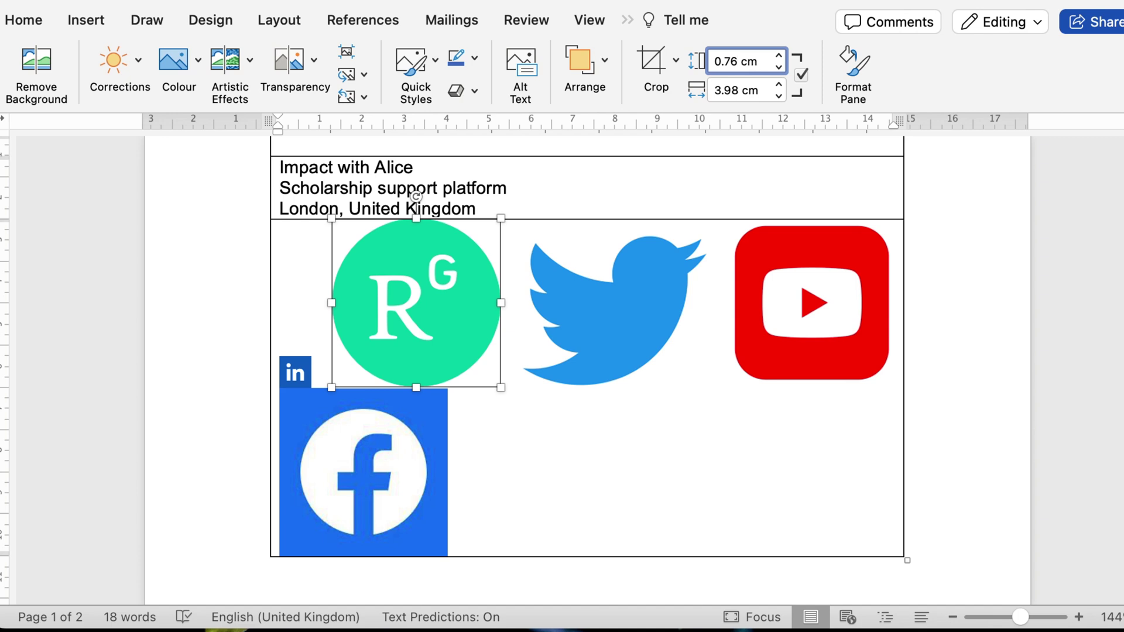
text(.76)
key(Return)
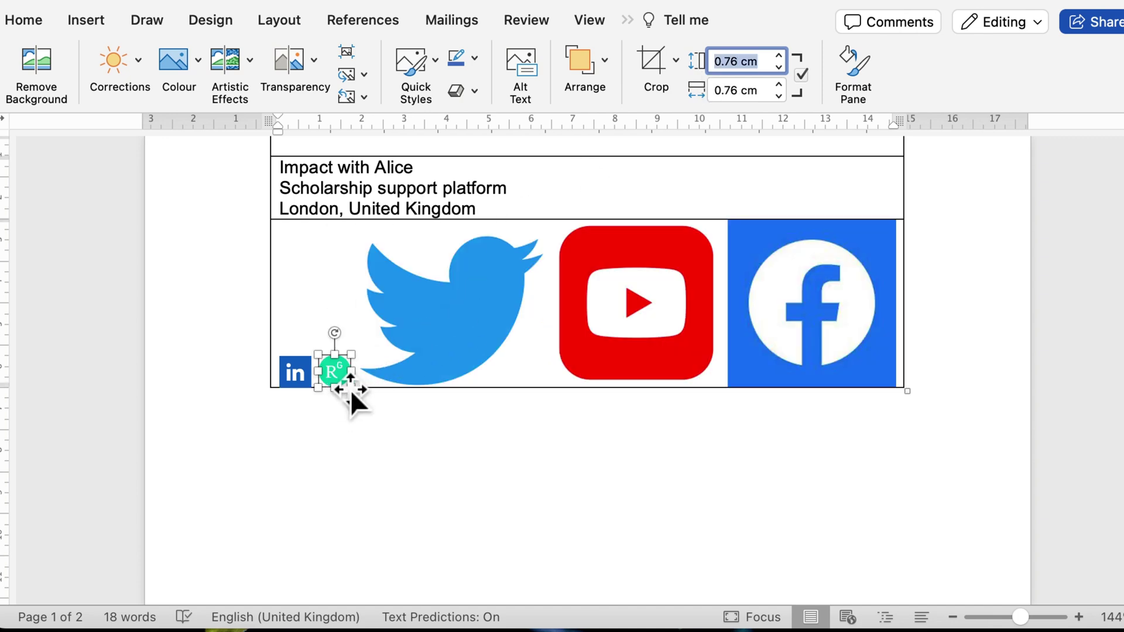
- Set the Twitter, YouTube and Facebook logos to the 0.76 cm icon height
click(470, 342)
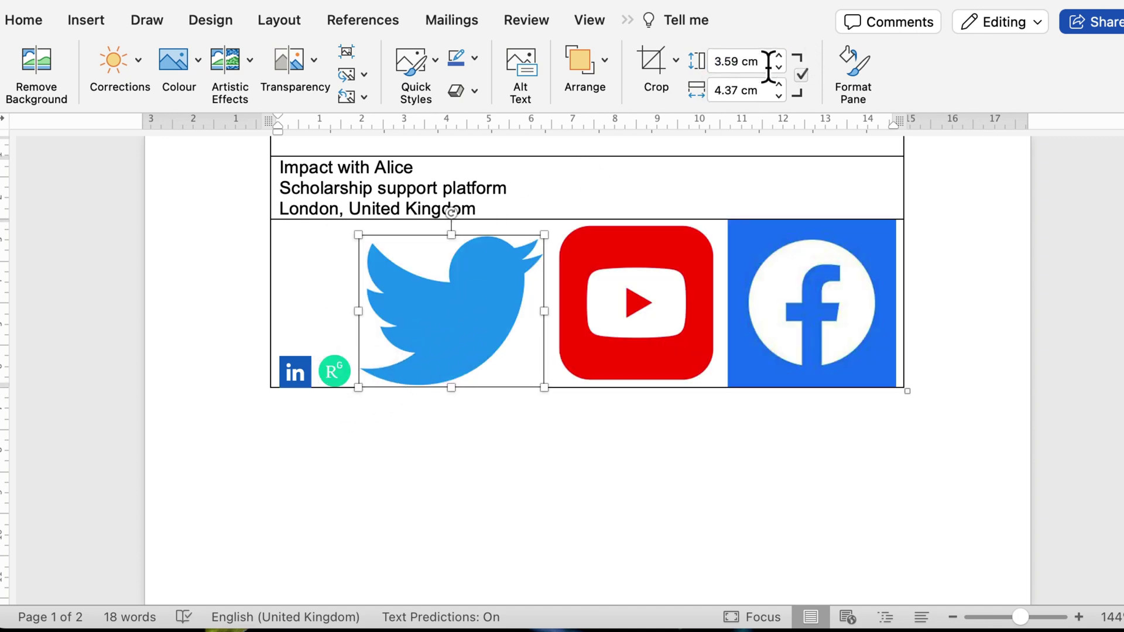
double_click(726, 61)
text(0.)
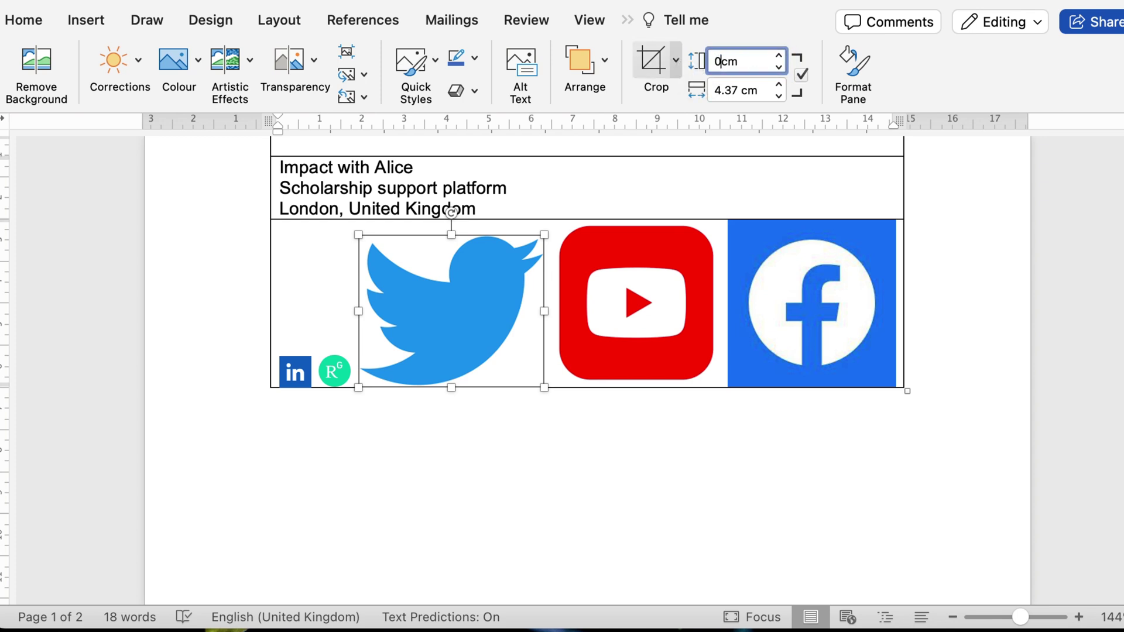
text(76)
key(Return)
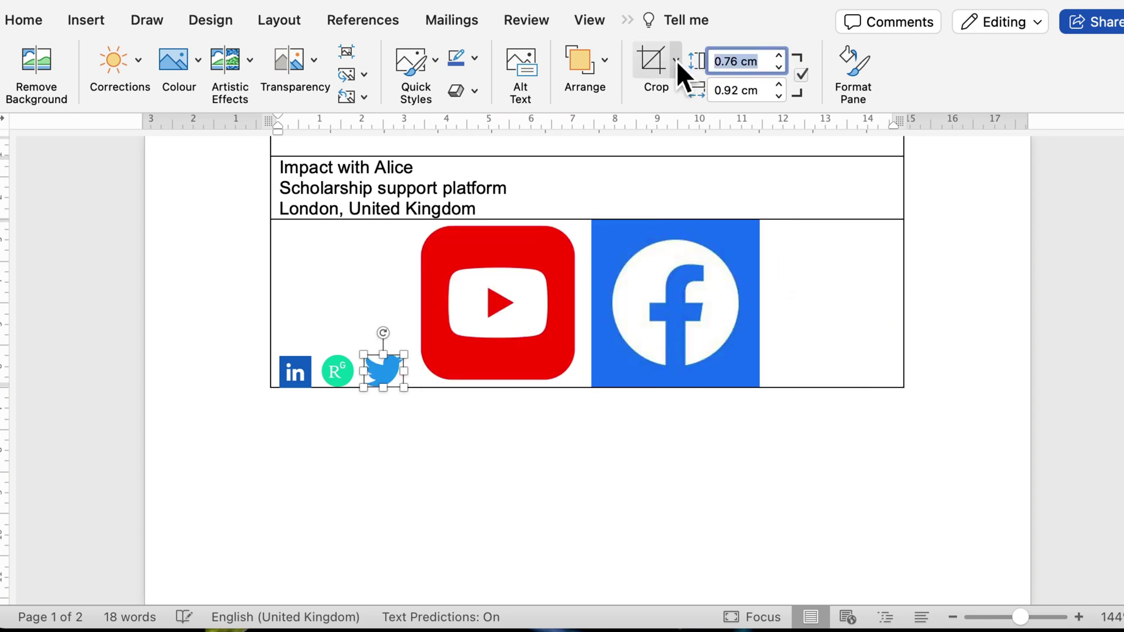
click(503, 334)
text(0.76)
key(Return)
click(467, 311)
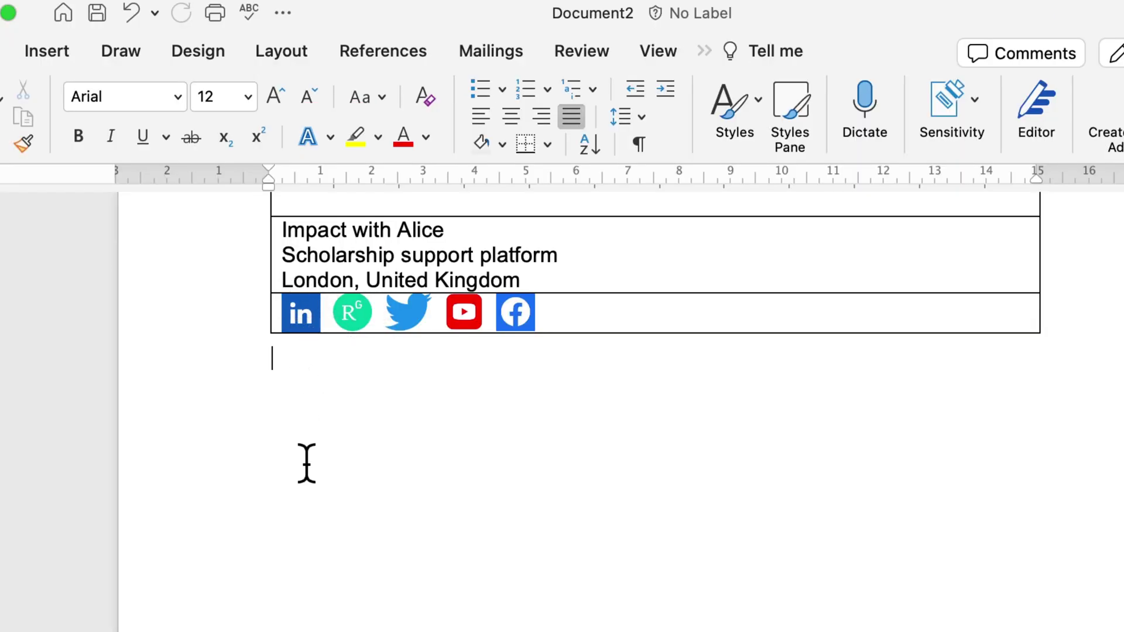
- Undo the last edit on the LinkedIn icon and move down to the Links list
click(306, 319)
key(super+z)
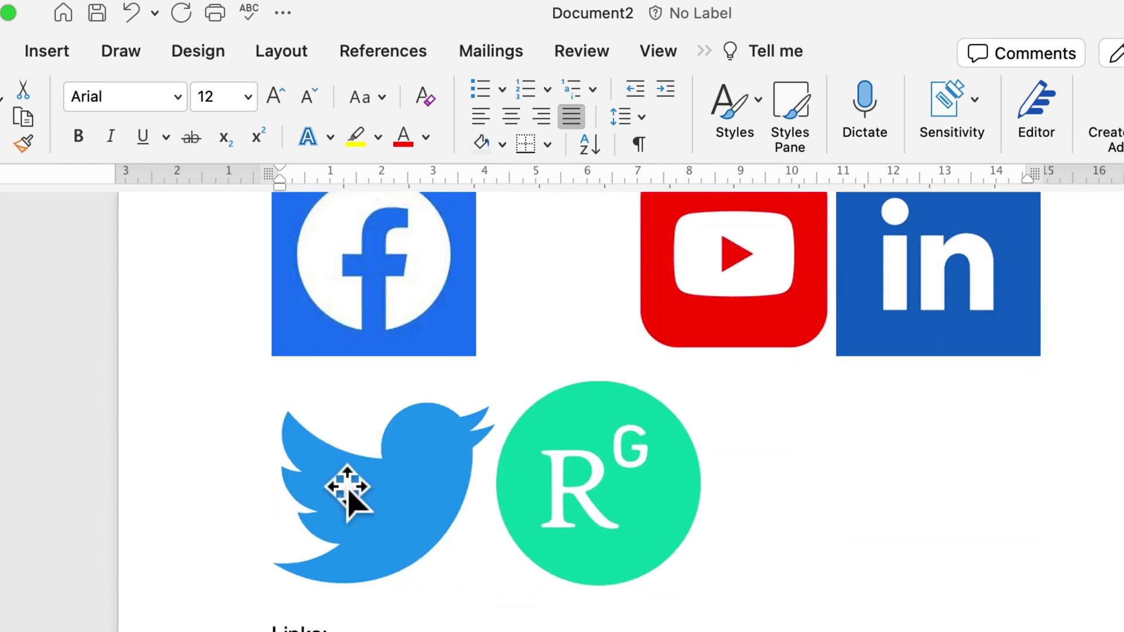
scroll(347, 486, down, 5)
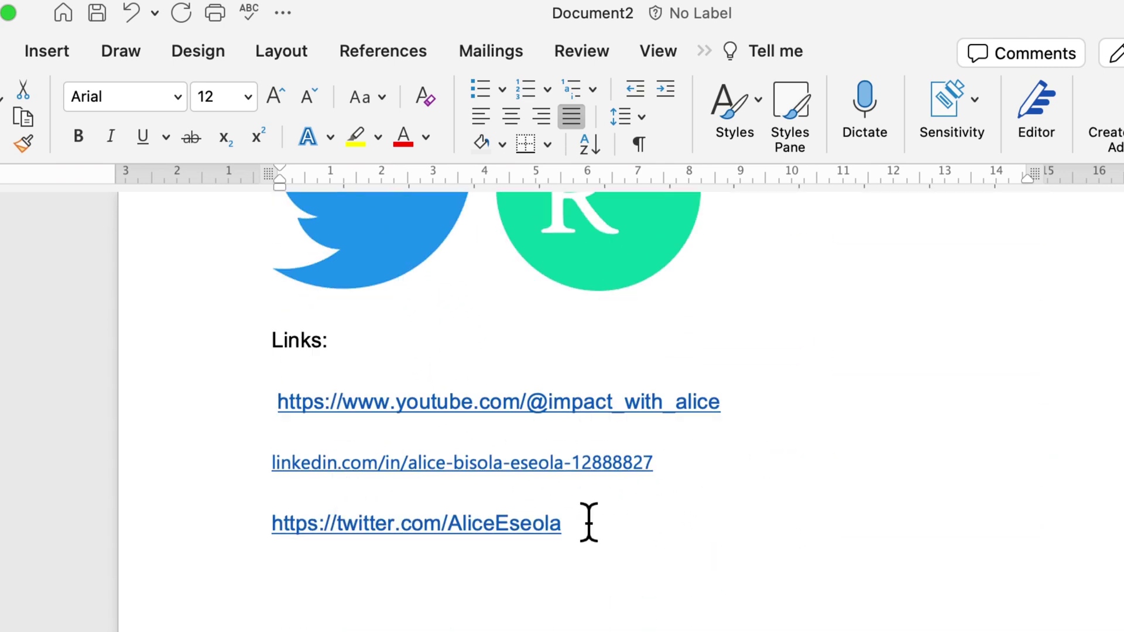
scroll(588, 522, down, 5)
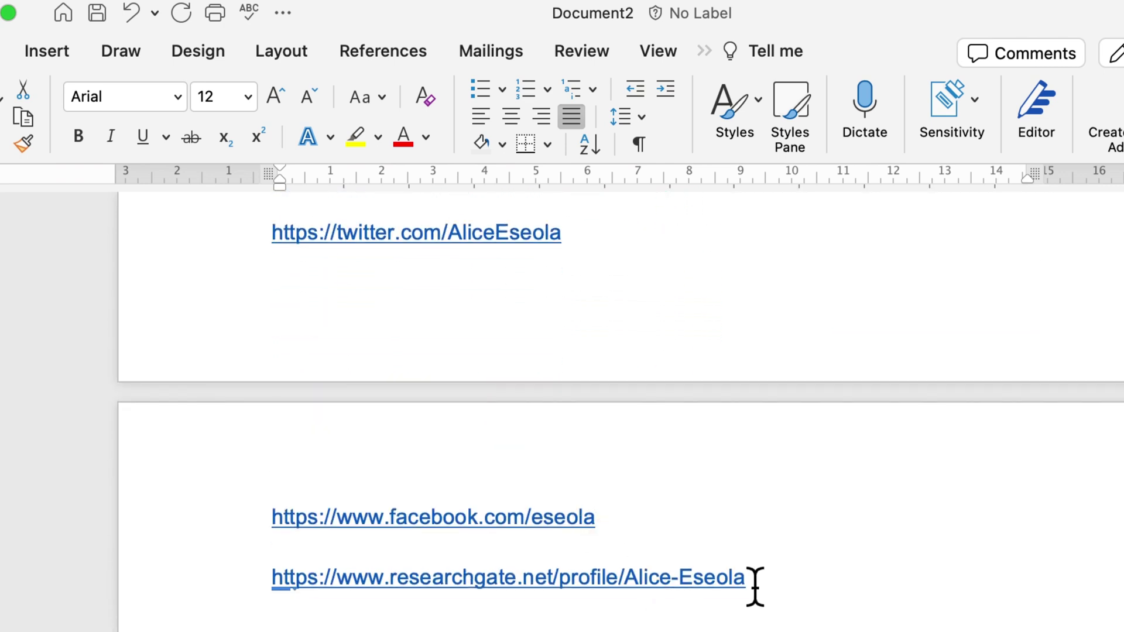
scroll(753, 590, up, 4)
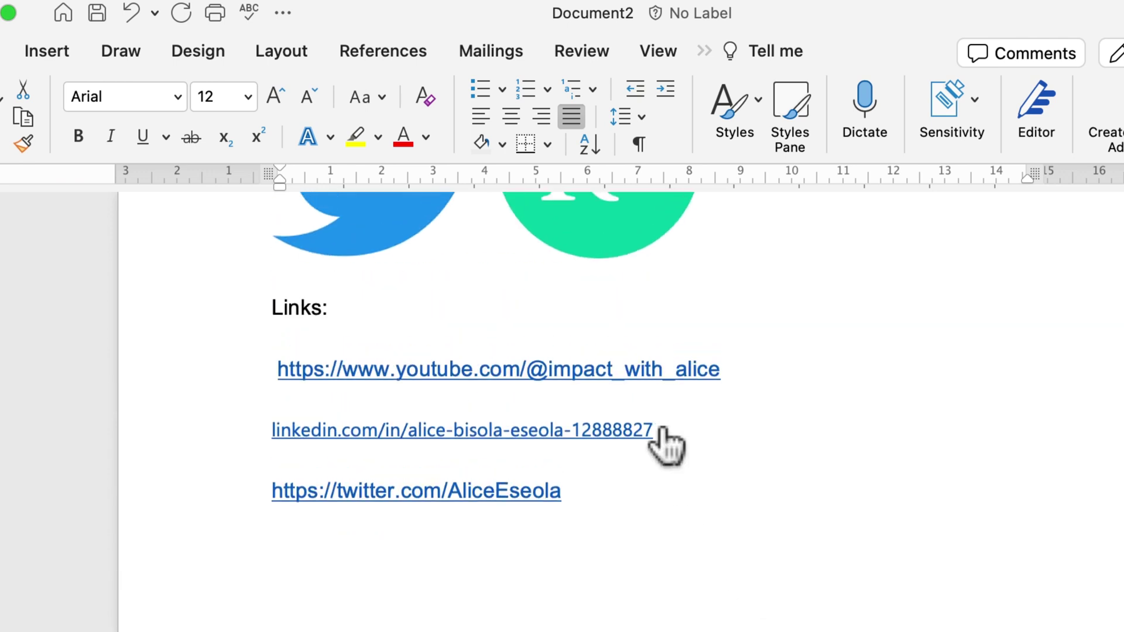
- Copy the LinkedIn profile address from the Links list
drag(662, 429, 632, 430)
click(621, 398)
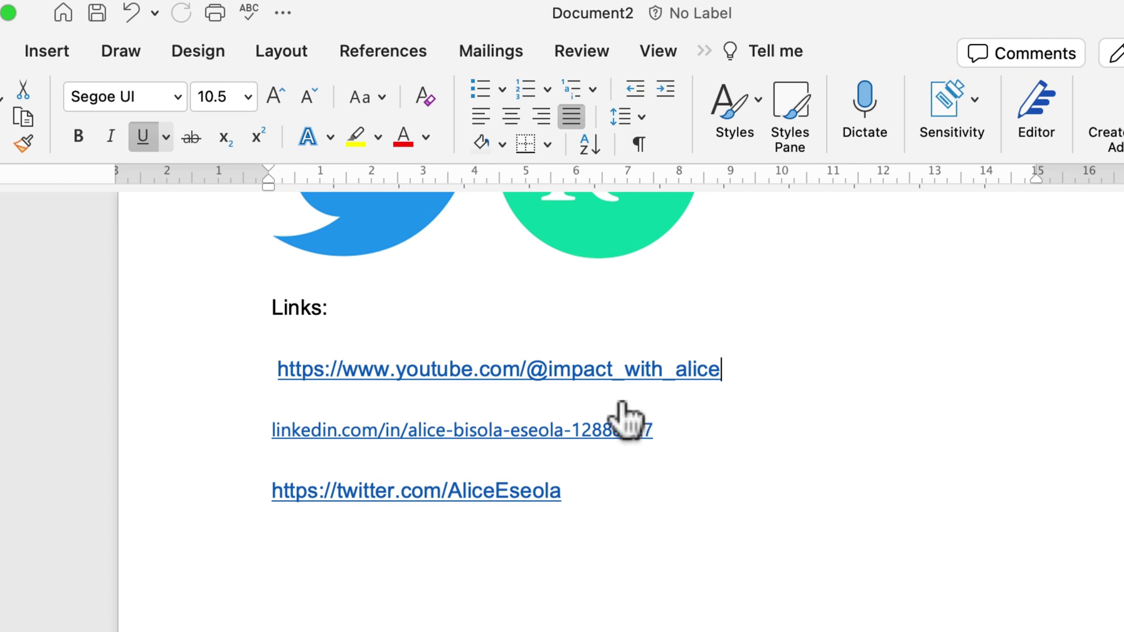
right_click(571, 445)
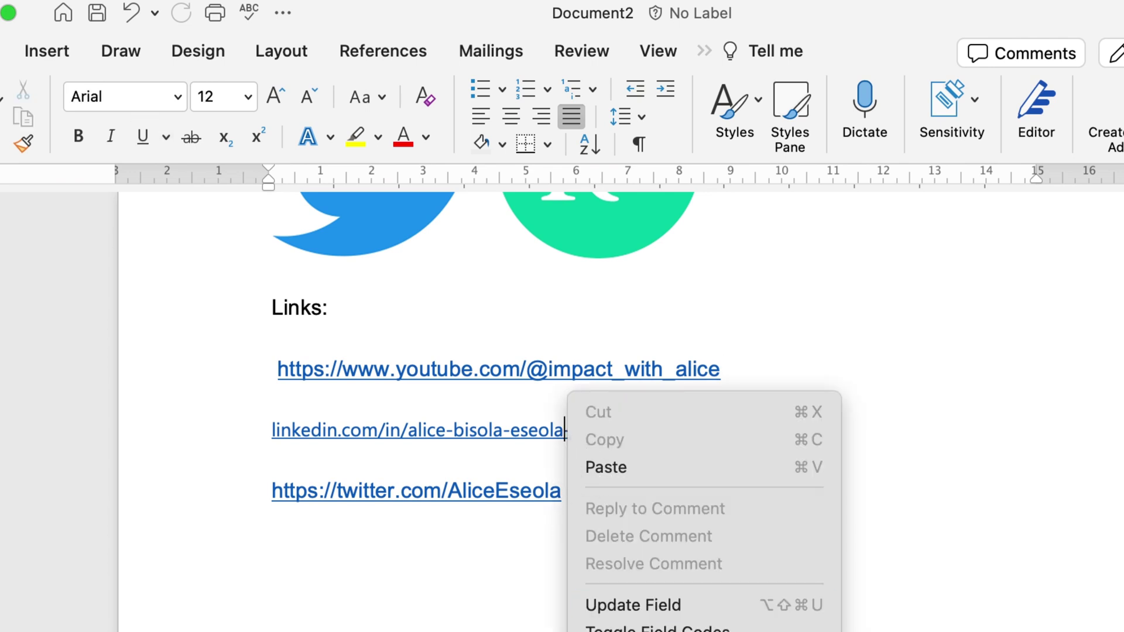
click(606, 467)
scroll(755, 529, up, 15)
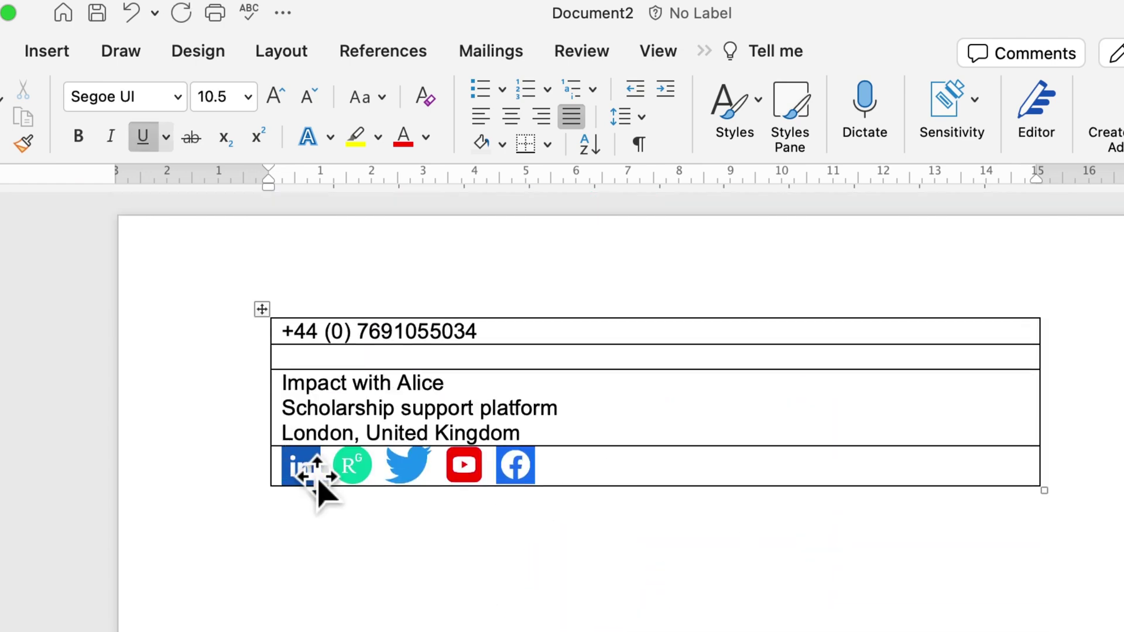
- Hyperlink the LinkedIn icon to the copied LinkedIn profile address with Cmd+K
click(316, 483)
right_click(310, 480)
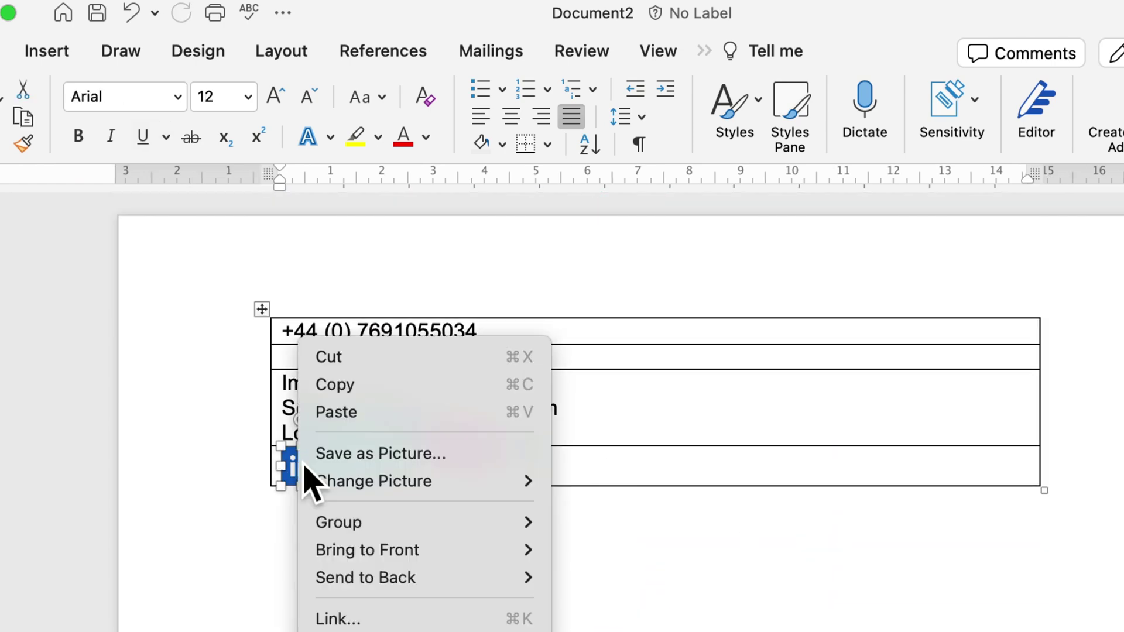
click(147, 562)
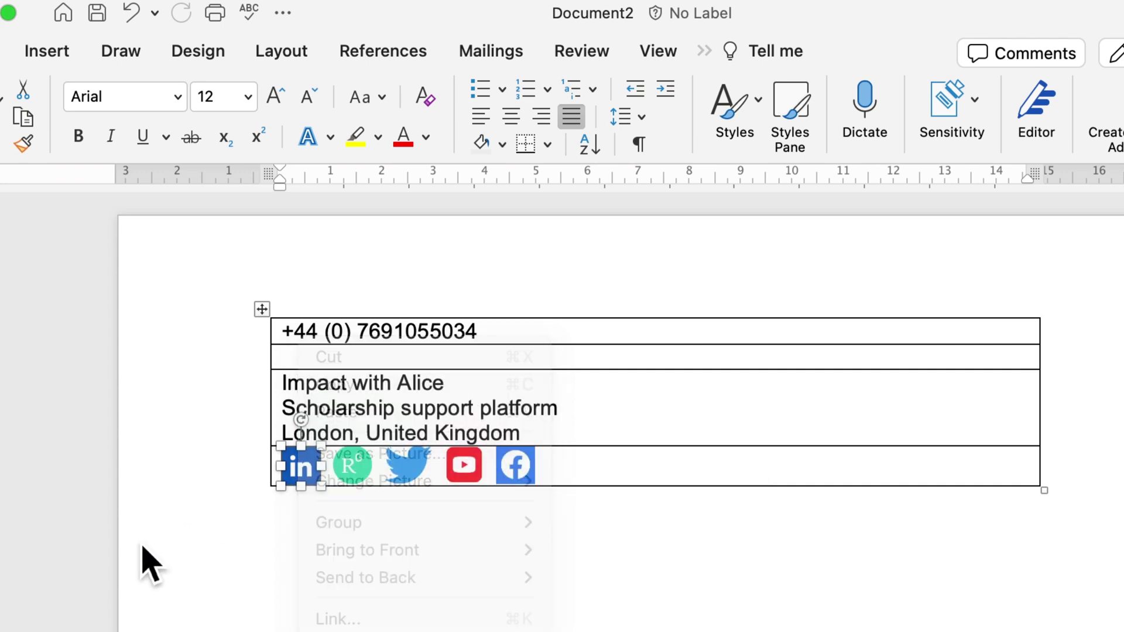
mouse_move(322, 494)
mouse_down()
mouse_move(294, 523)
mouse_move(314, 488)
mouse_move(321, 494)
mouse_up()
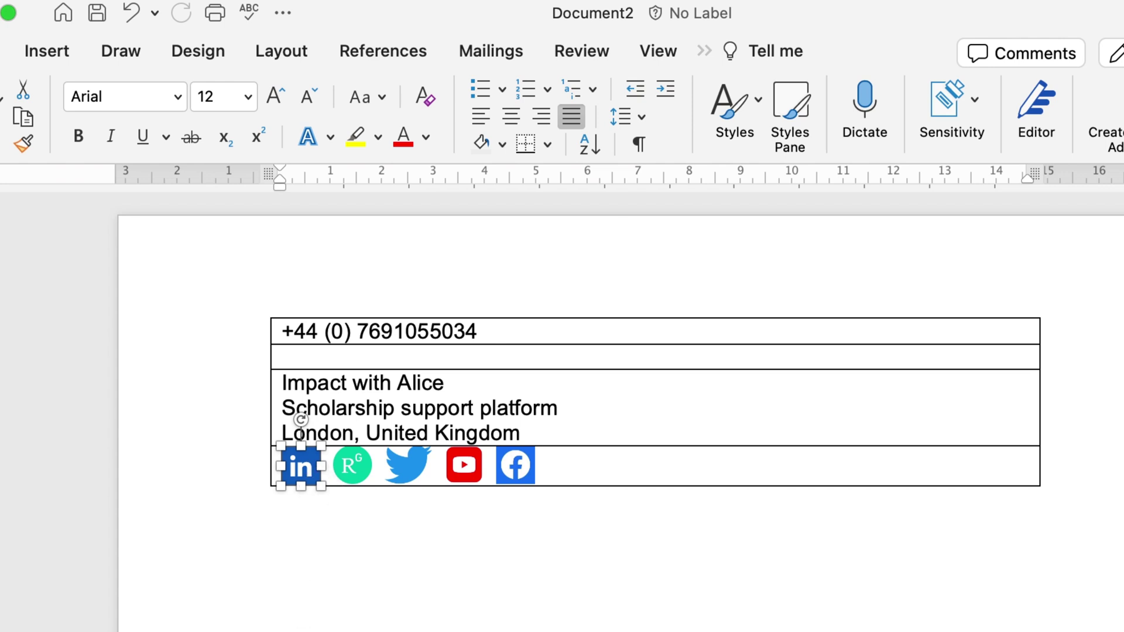
key(super+k)
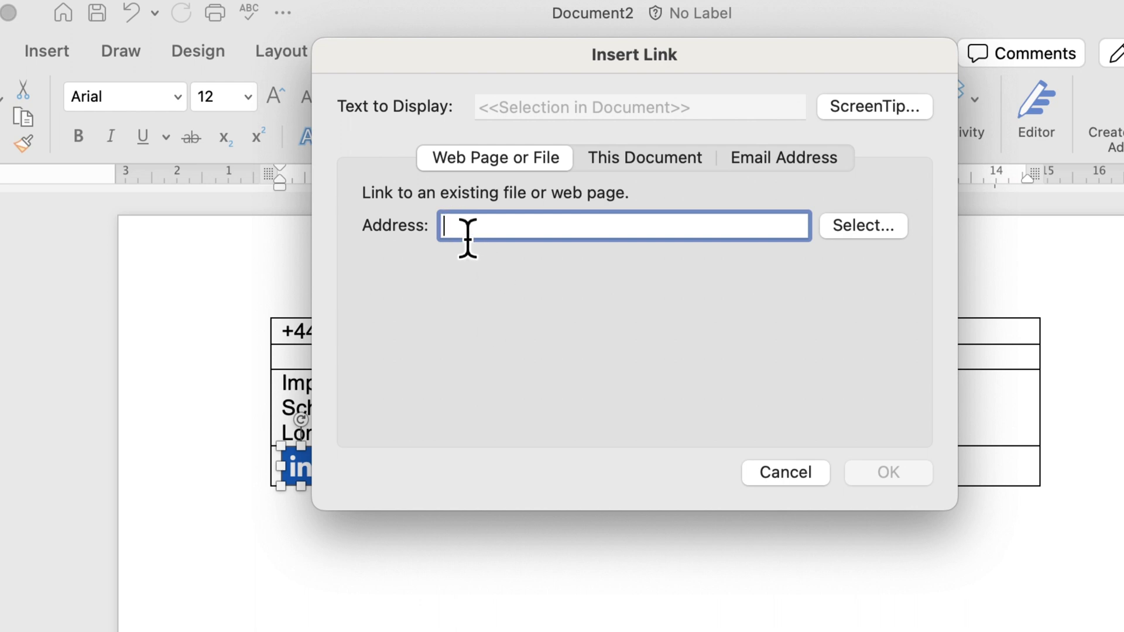
drag(499, 57, 500, 142)
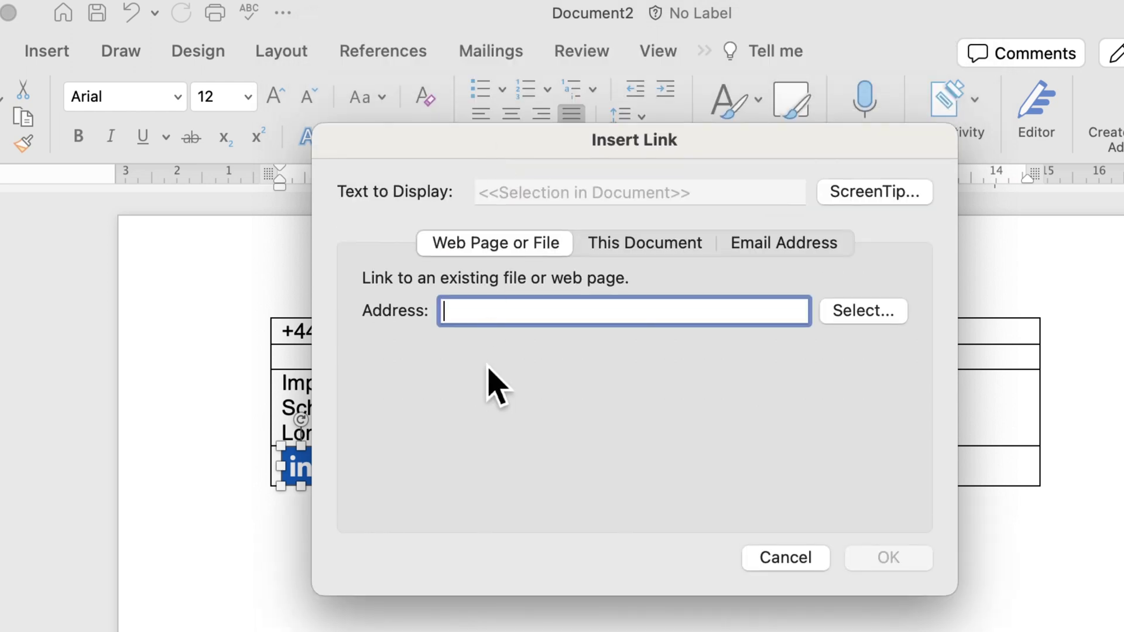
text(https://www.linkedin.com/in/alice-bisola-eseola-12888827)
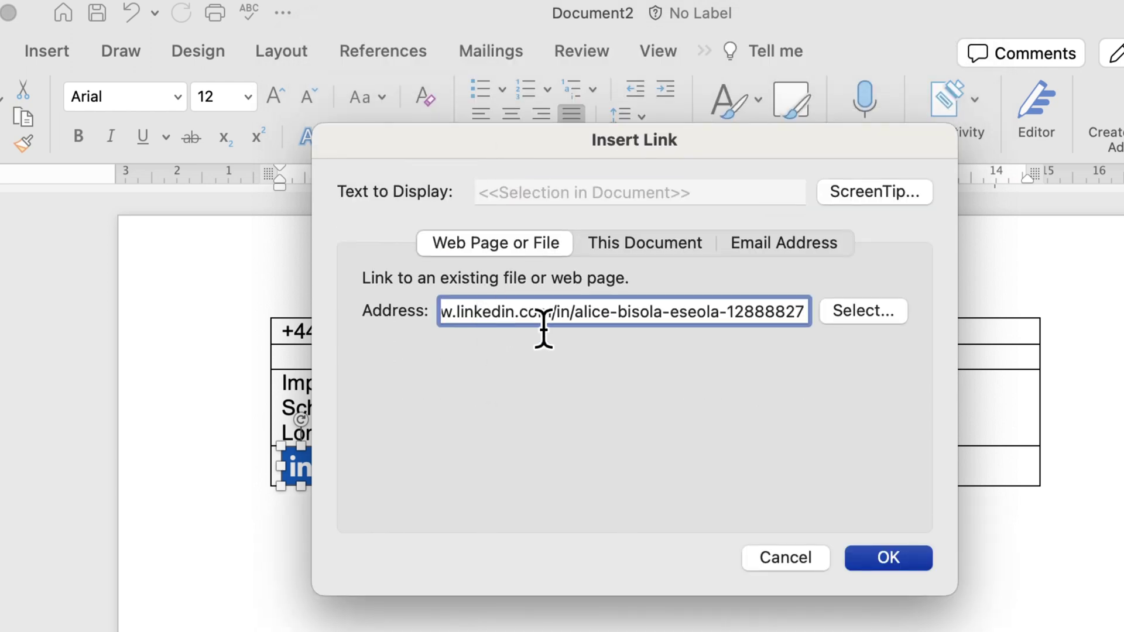
click(885, 559)
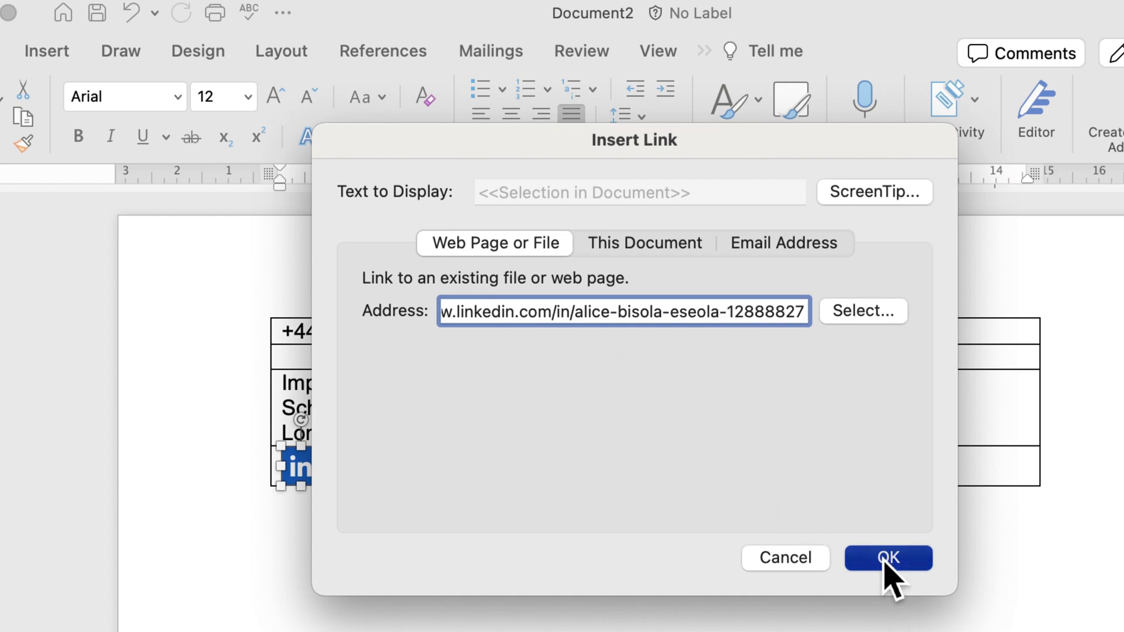
- Follow the LinkedIn icon's link to confirm the profile page opens in the browser
click(480, 611)
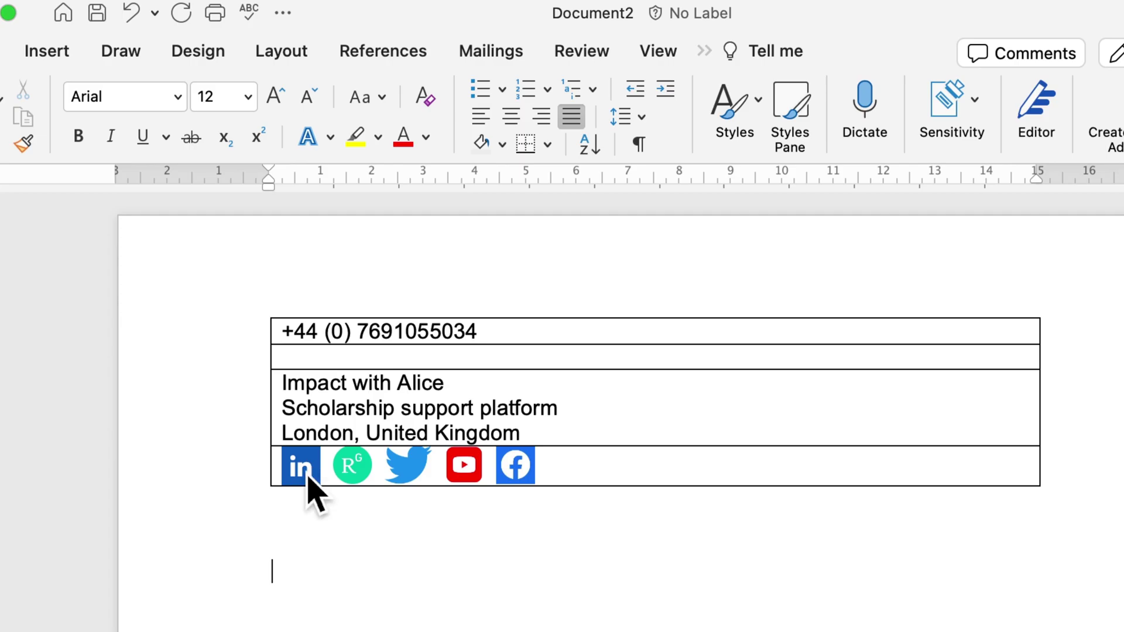
super+click(308, 476)
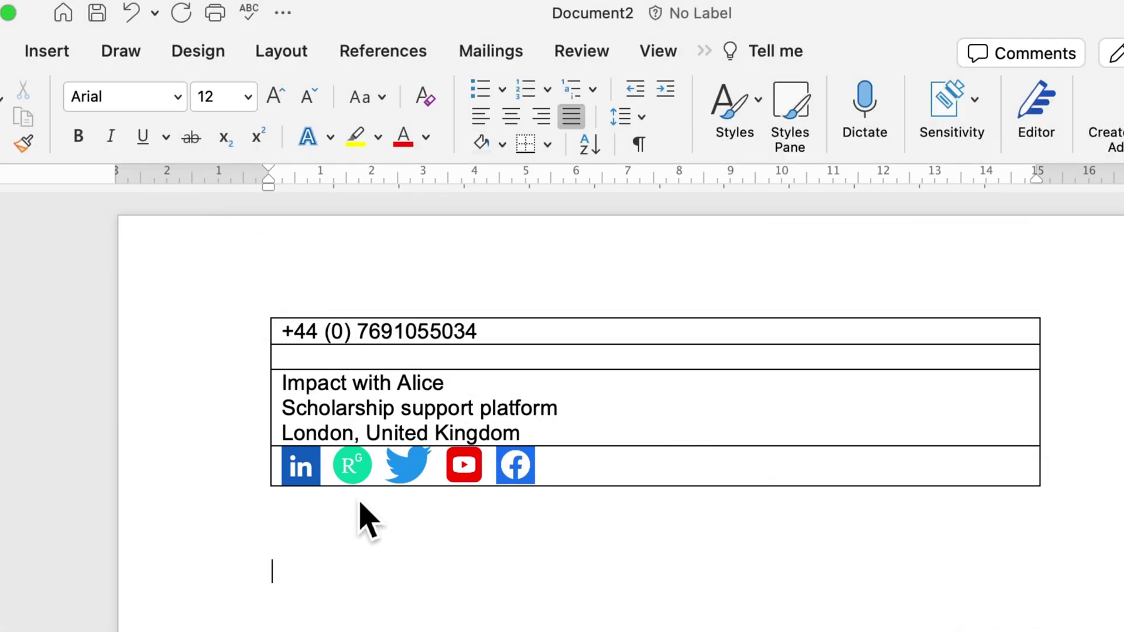
scroll(359, 482, down, 10)
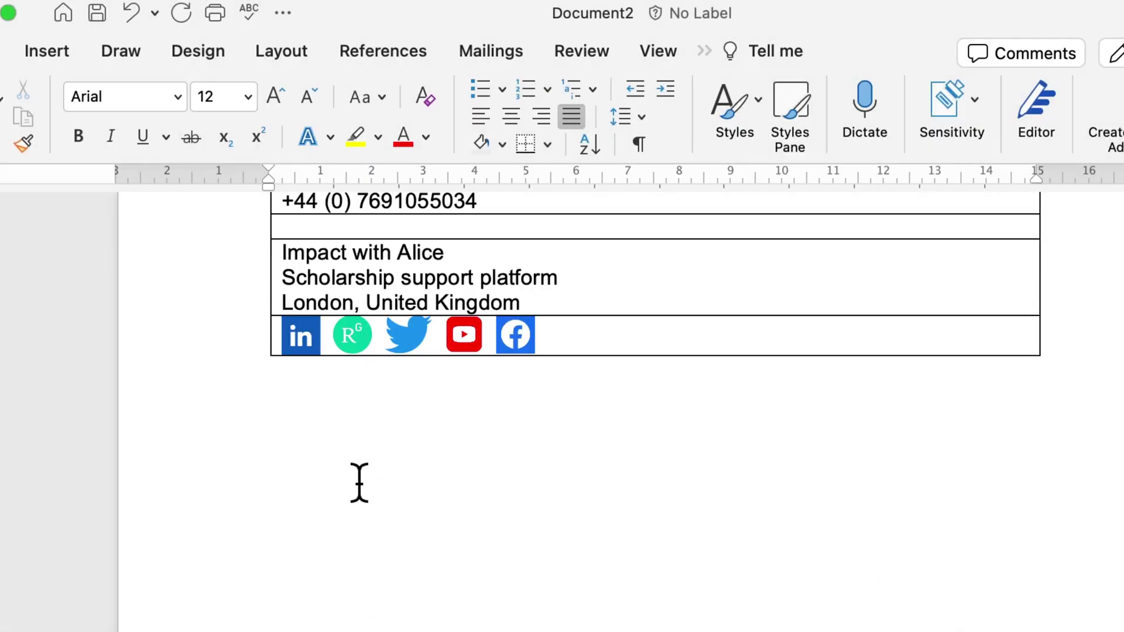
- Copy the ResearchGate profile address from the Links list
click(615, 498)
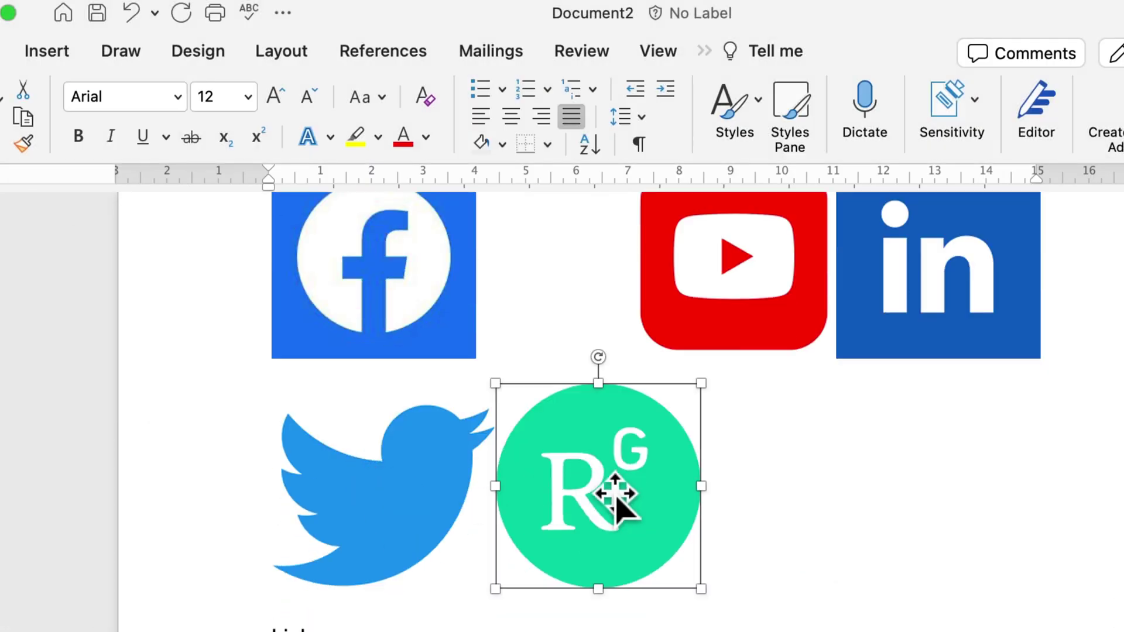
scroll(609, 504, down, 12)
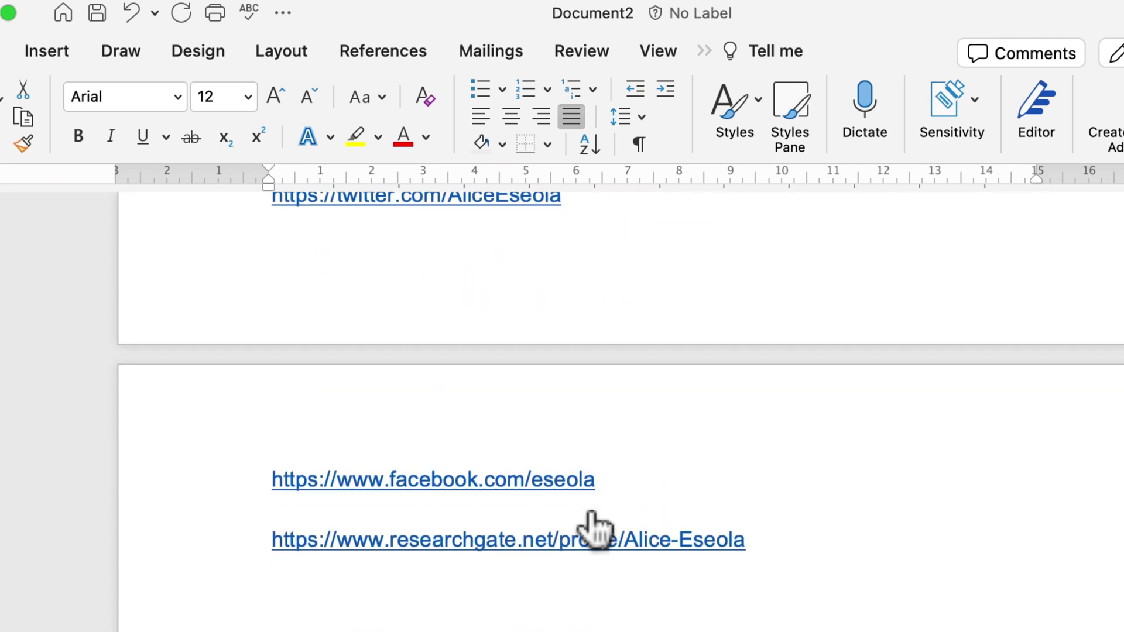
right_click(711, 541)
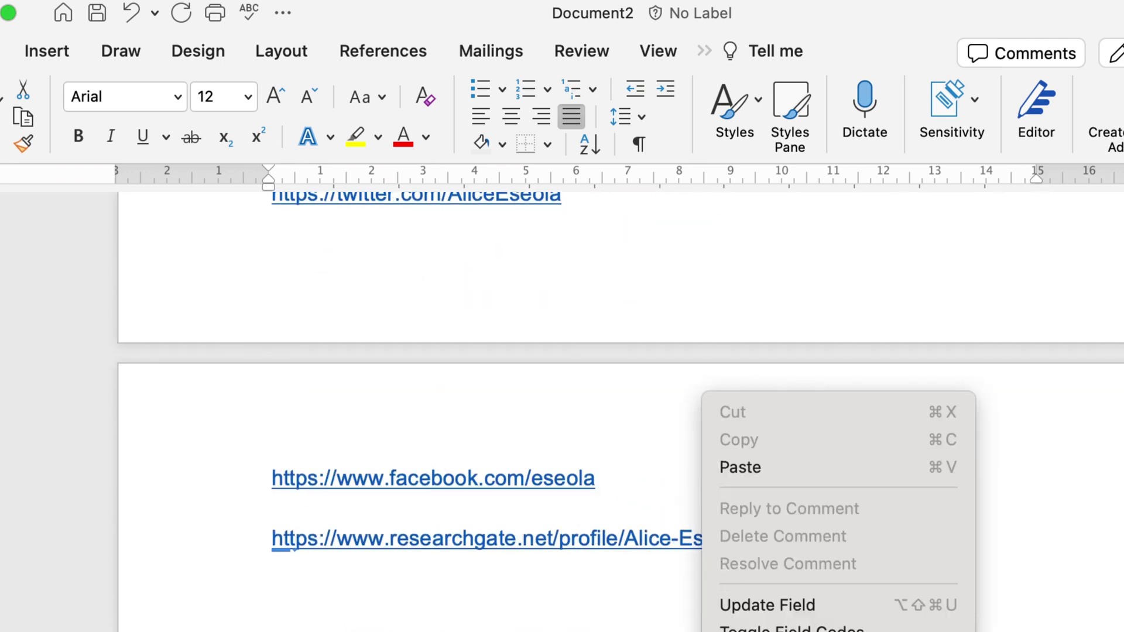
key(Escape)
scroll(773, 531, up, 15)
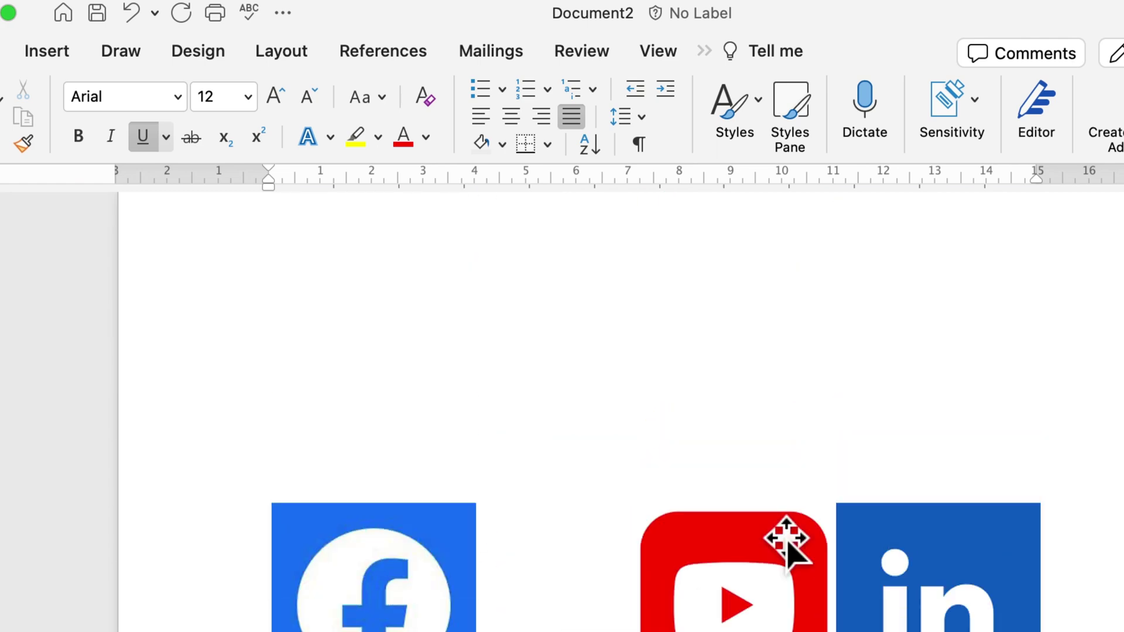
- Hyperlink the small ResearchGate icon to the copied ResearchGate address
click(360, 474)
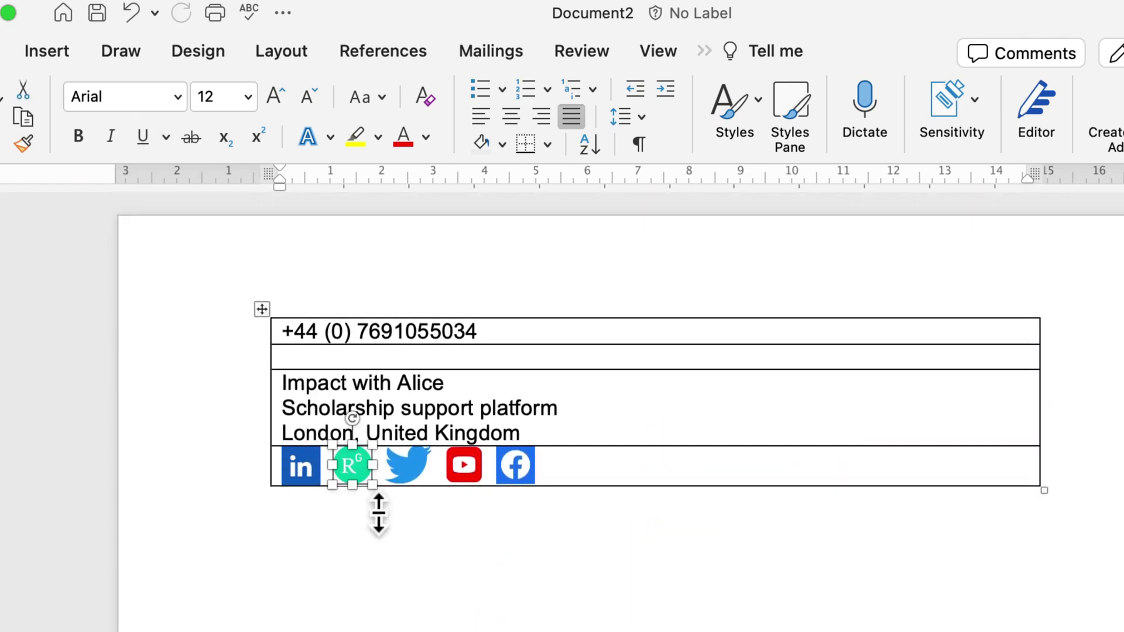
key(super+k)
text(https://www.researchgate.net/profile/Alice-Eseola)
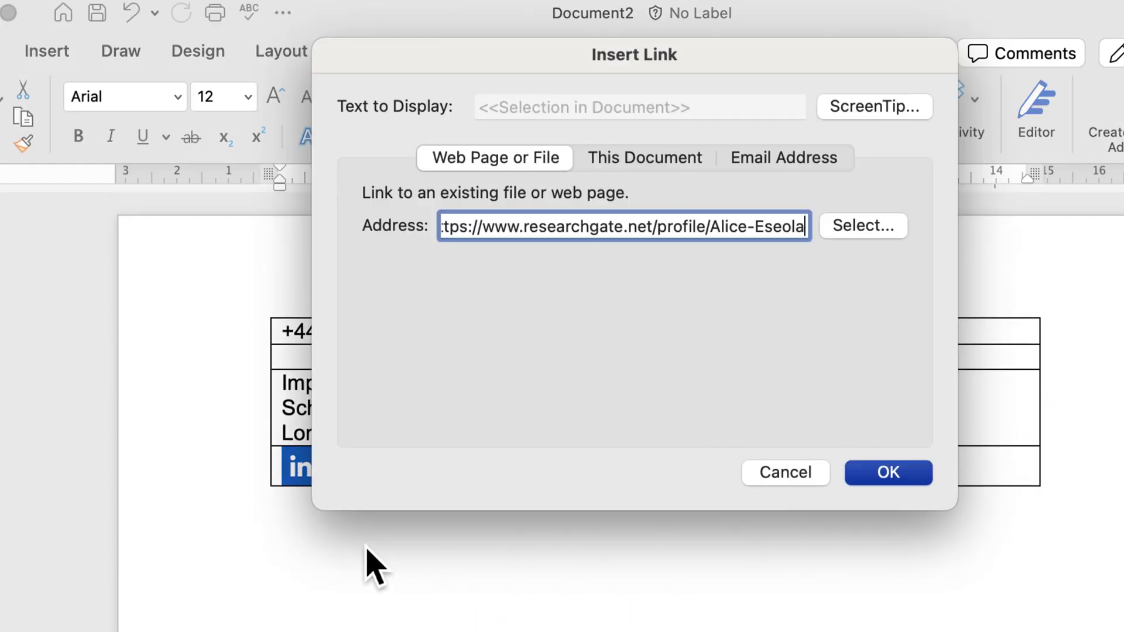
key(Return)
click(515, 465)
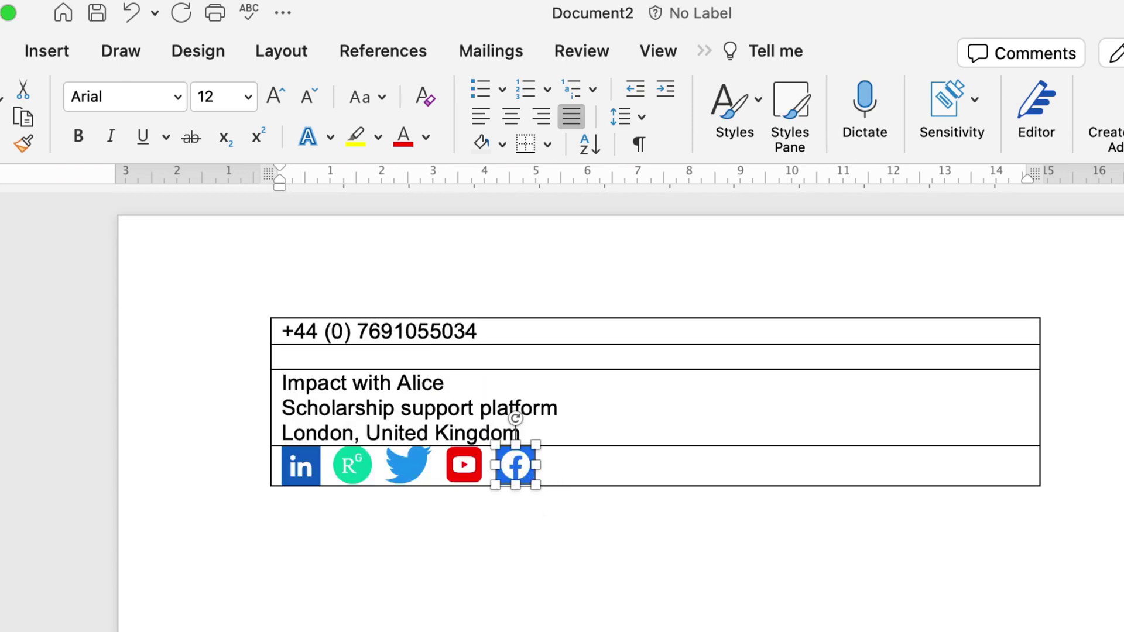
click(515, 408)
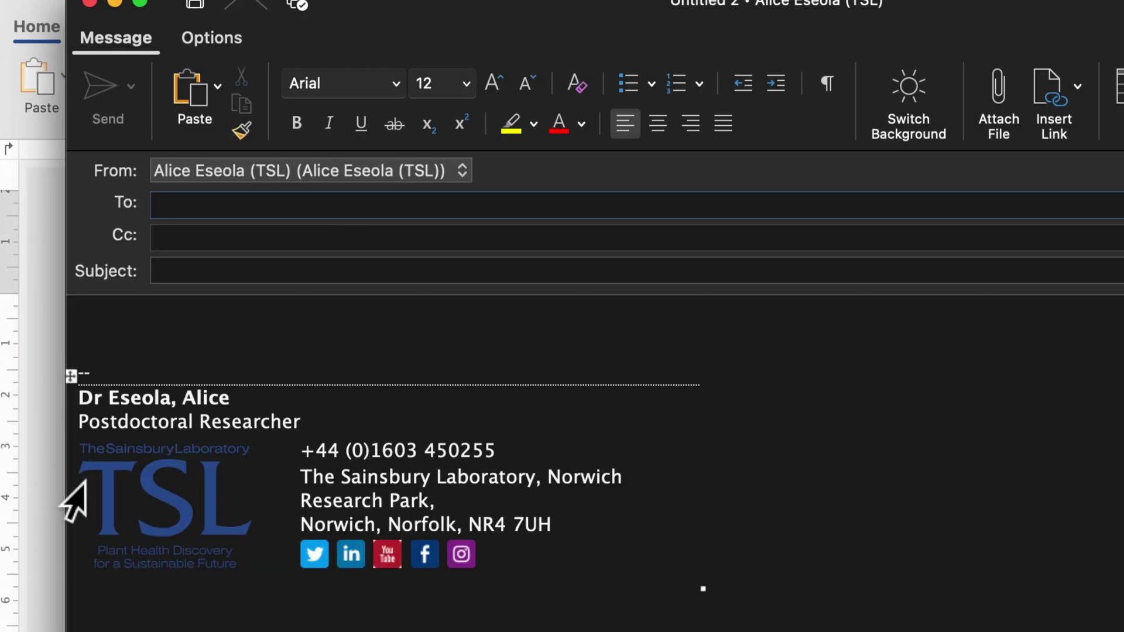
click(115, 4)
scroll(387, 345, down, 1)
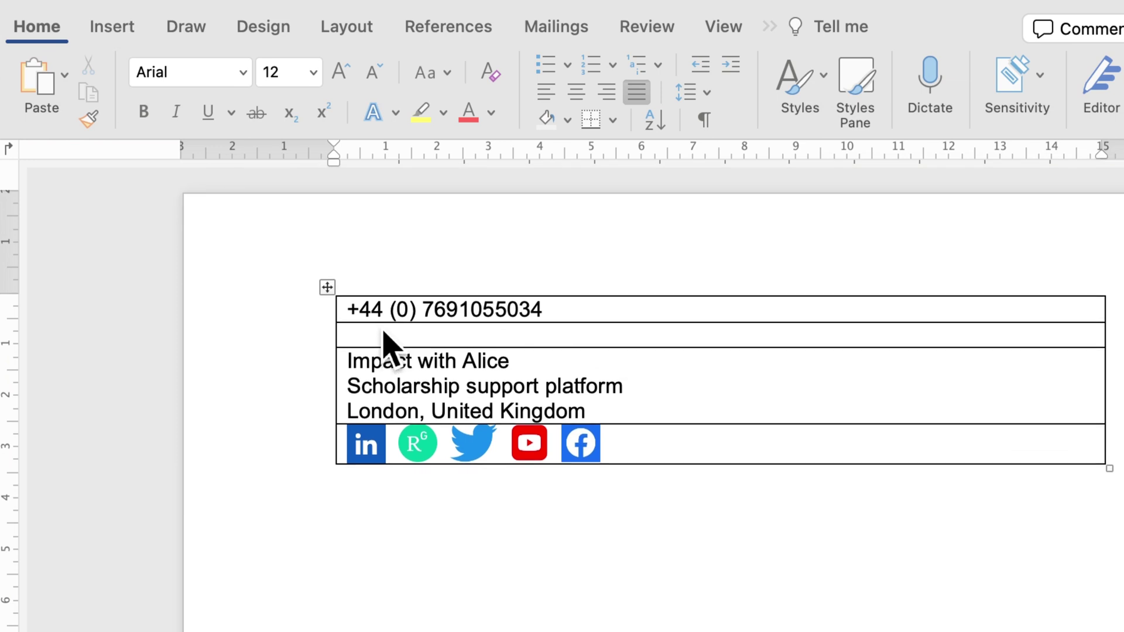
- Add a blank line below the signature table and insert a 2x2 table there
click(352, 525)
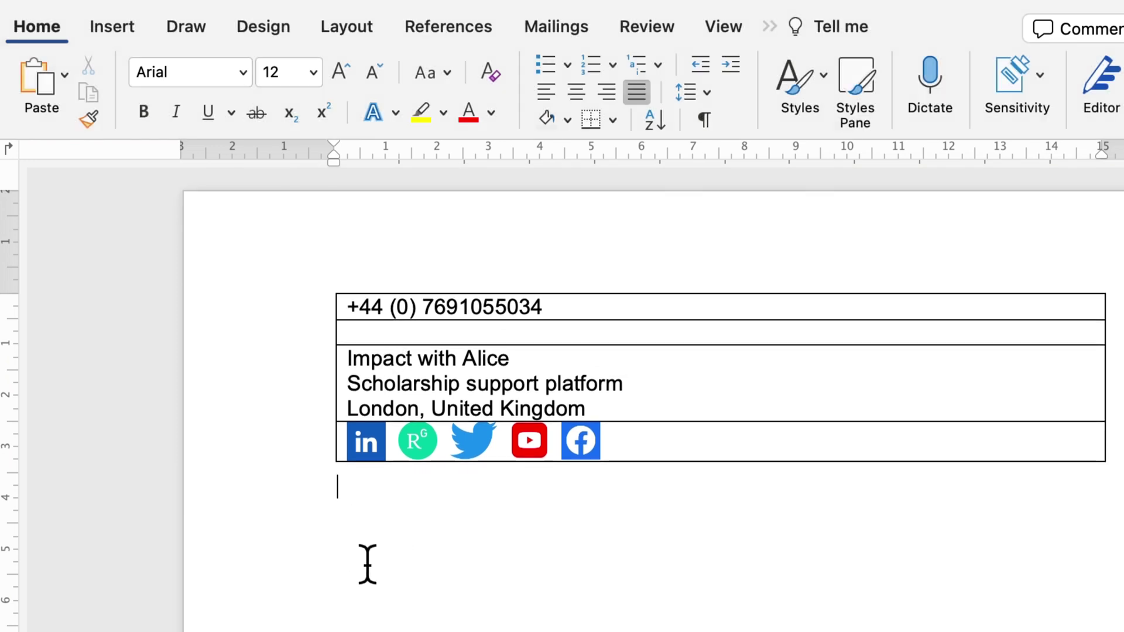
key(Return)
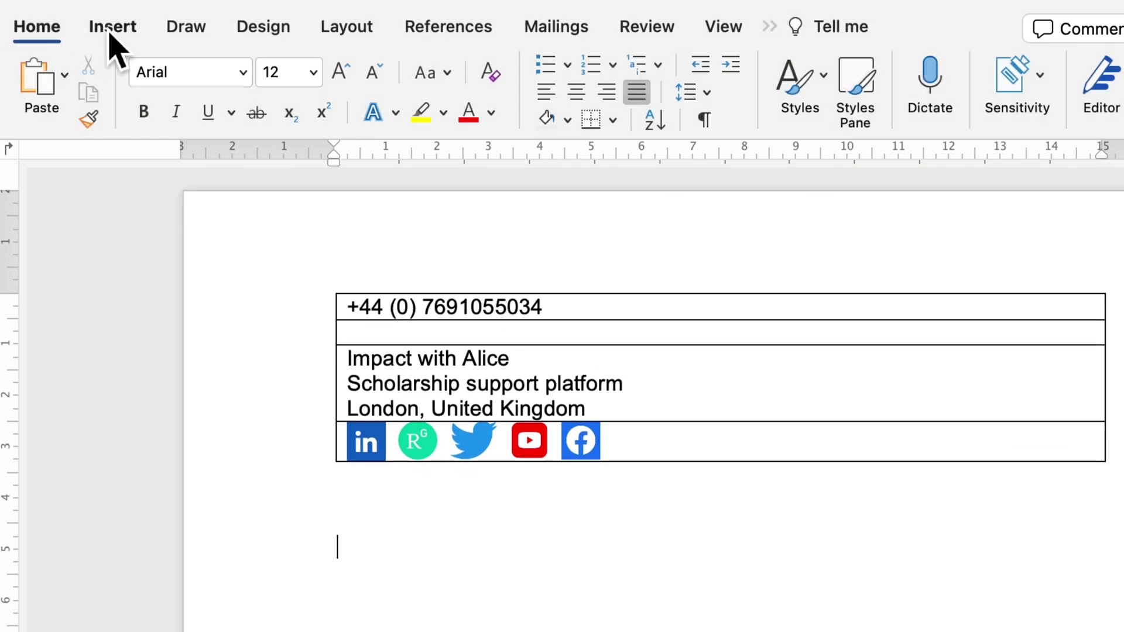
click(113, 35)
click(130, 89)
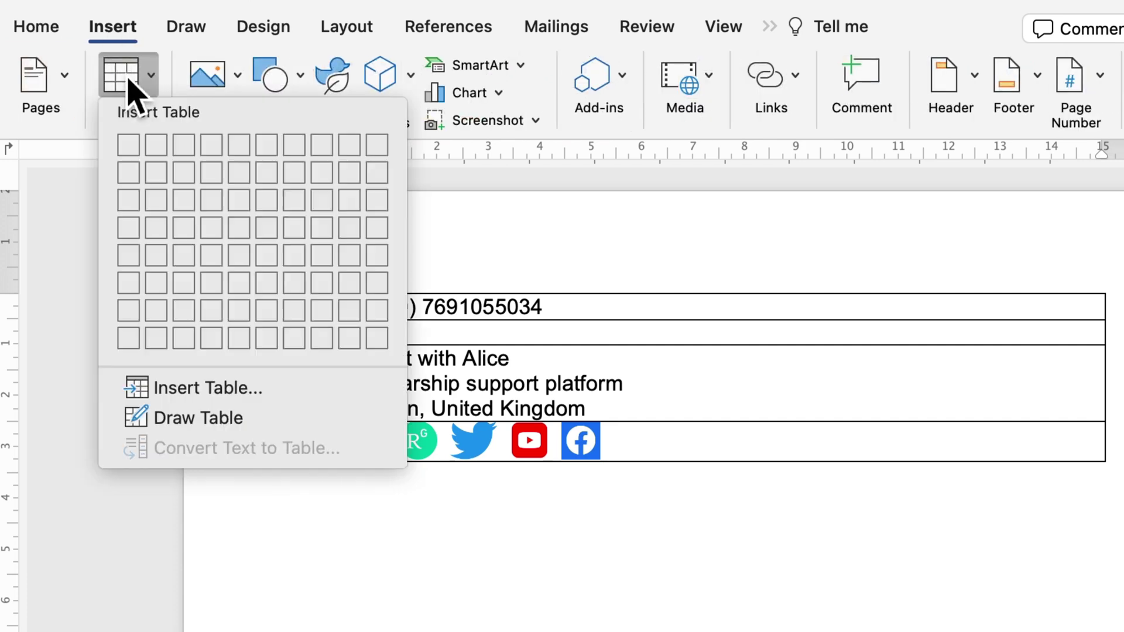
click(163, 180)
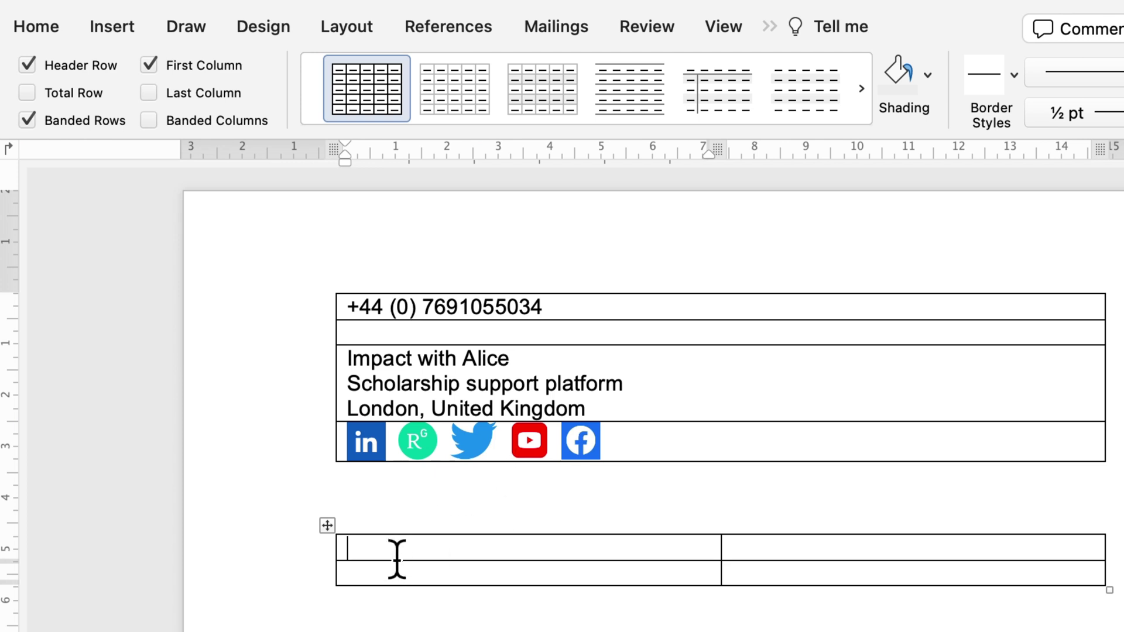
drag(396, 557, 747, 554)
click(655, 622)
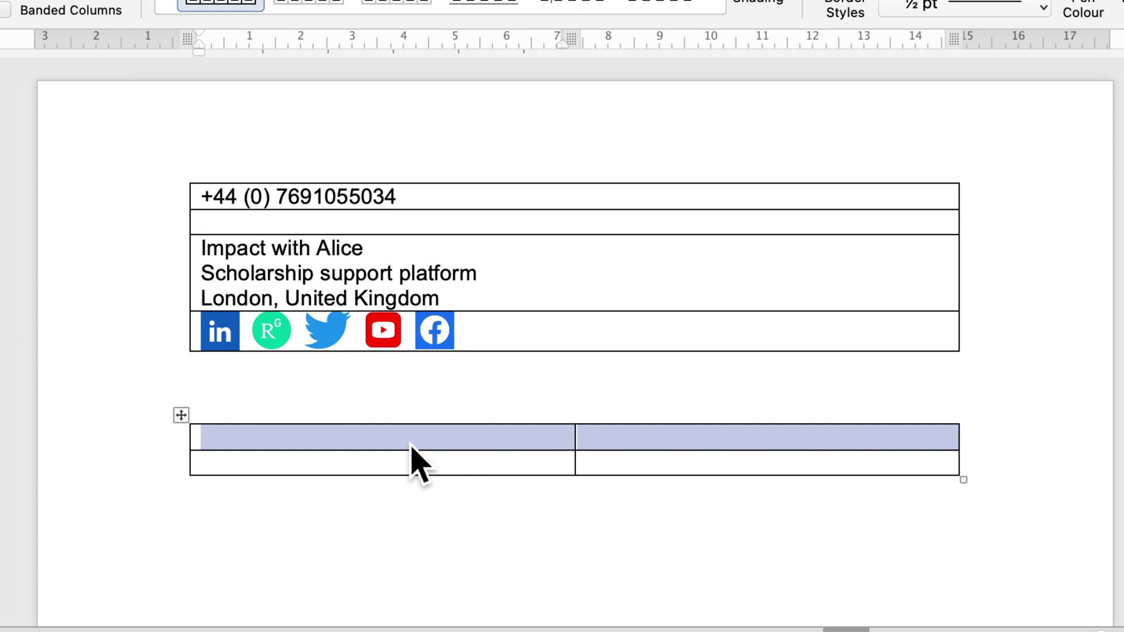
- Merge the new table's top row into one full-width cell and place the caret in it
right_click(411, 462)
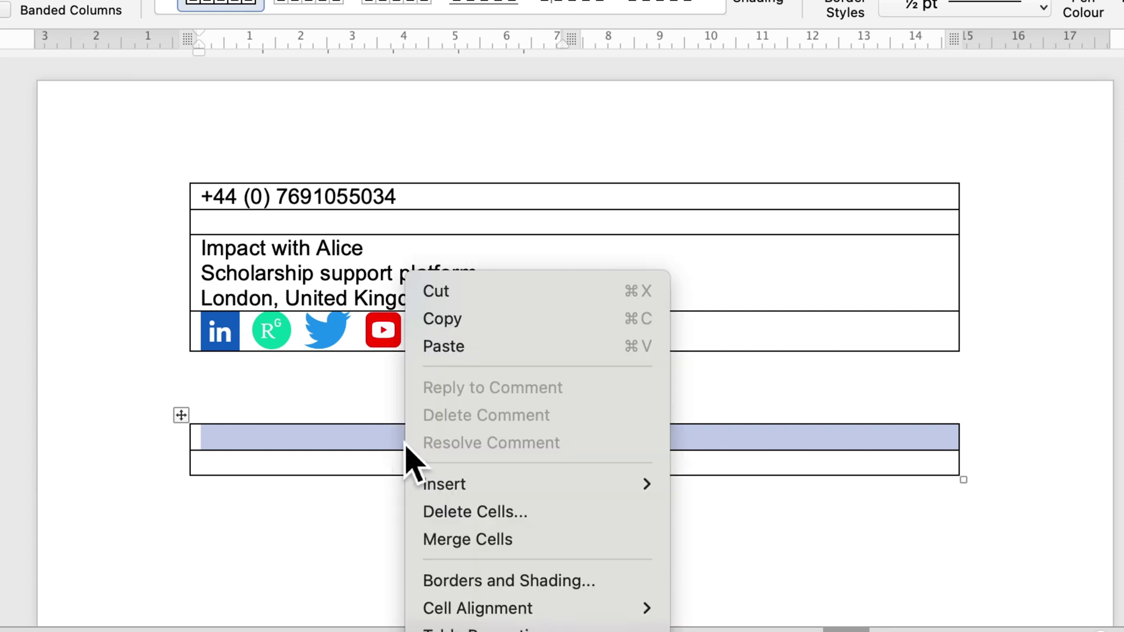
click(457, 544)
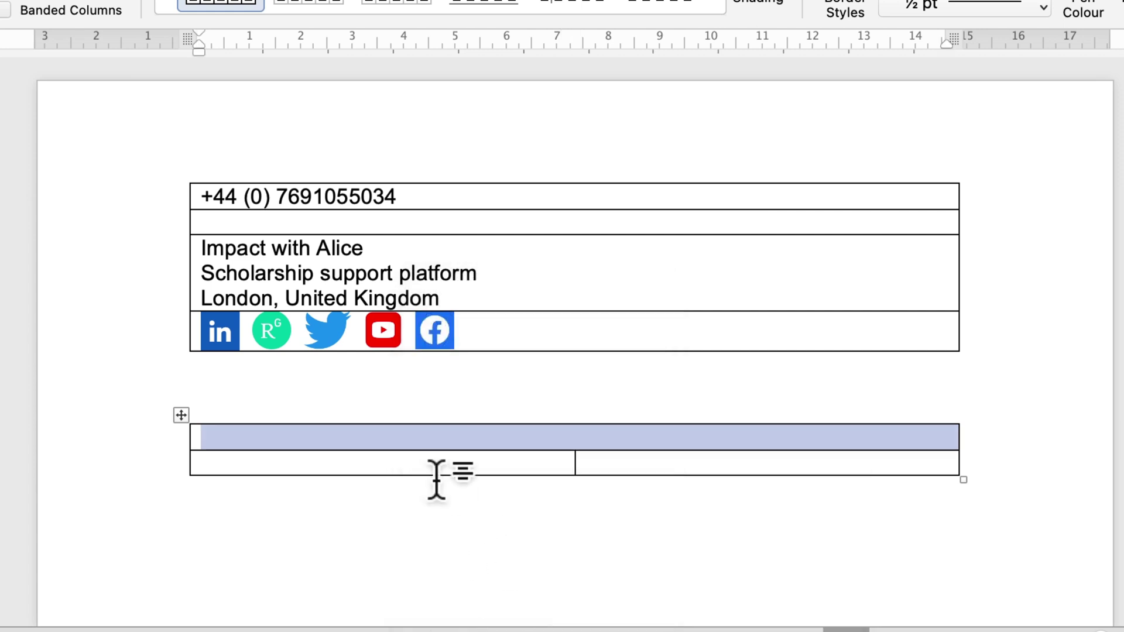
click(409, 572)
click(293, 448)
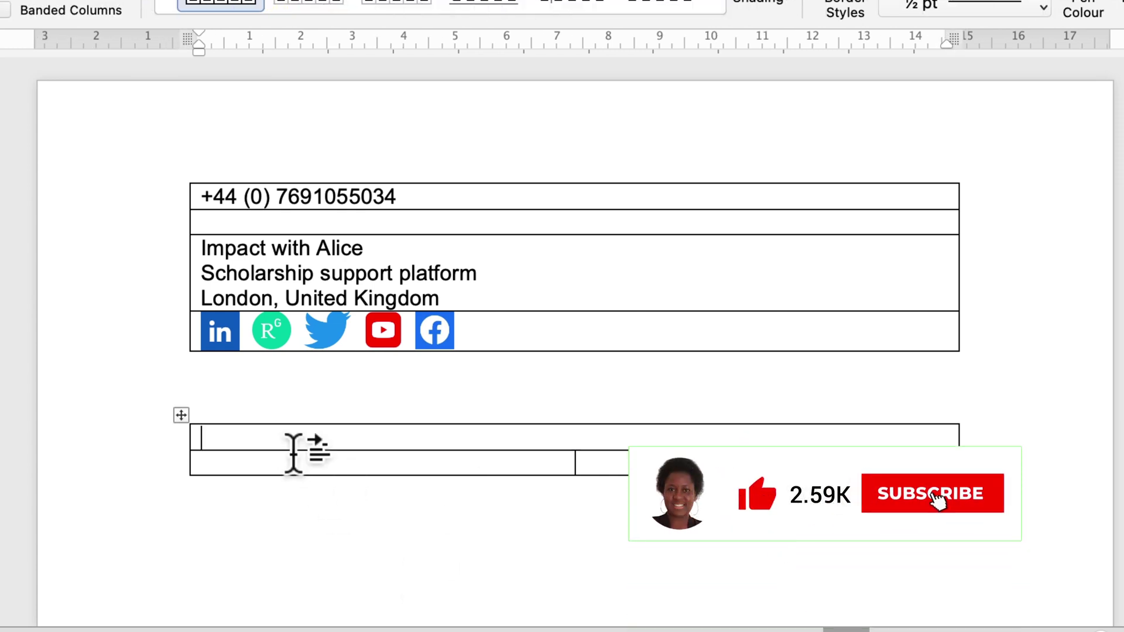
- Type the person's name in bold above a Founder title line in the merged cell
text(Dr)
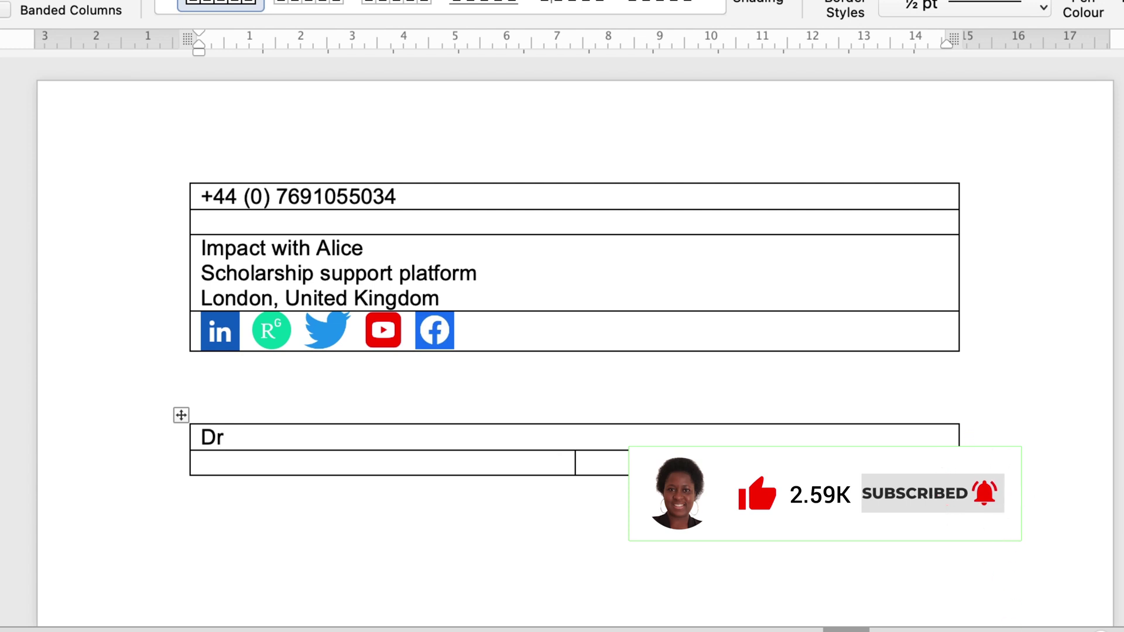
text(. al)
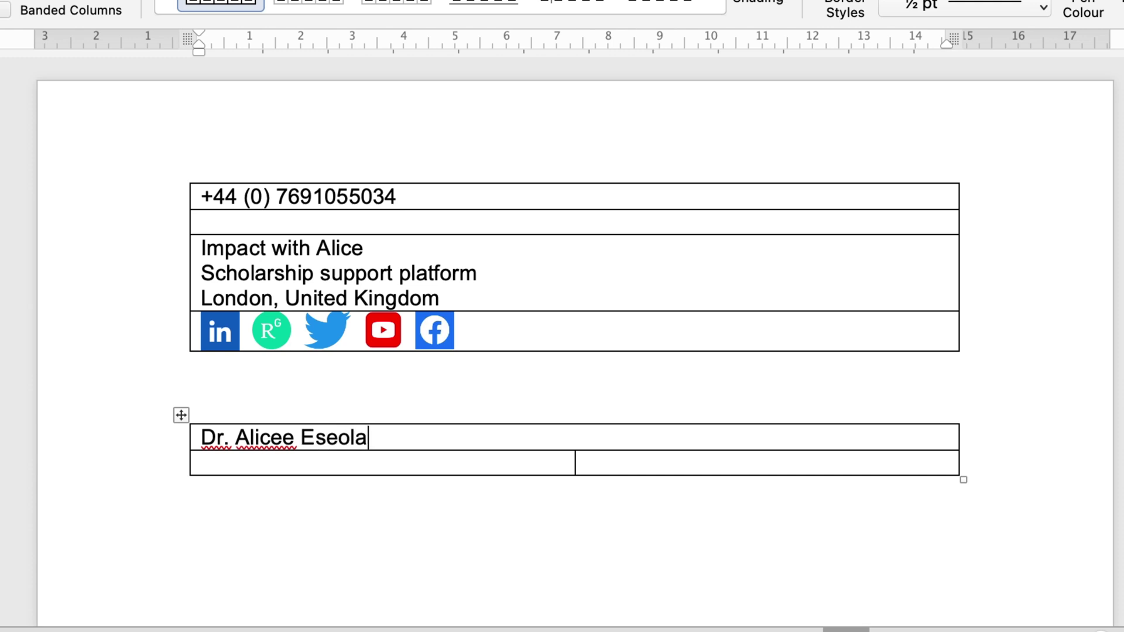
key(Return)
text(`f)
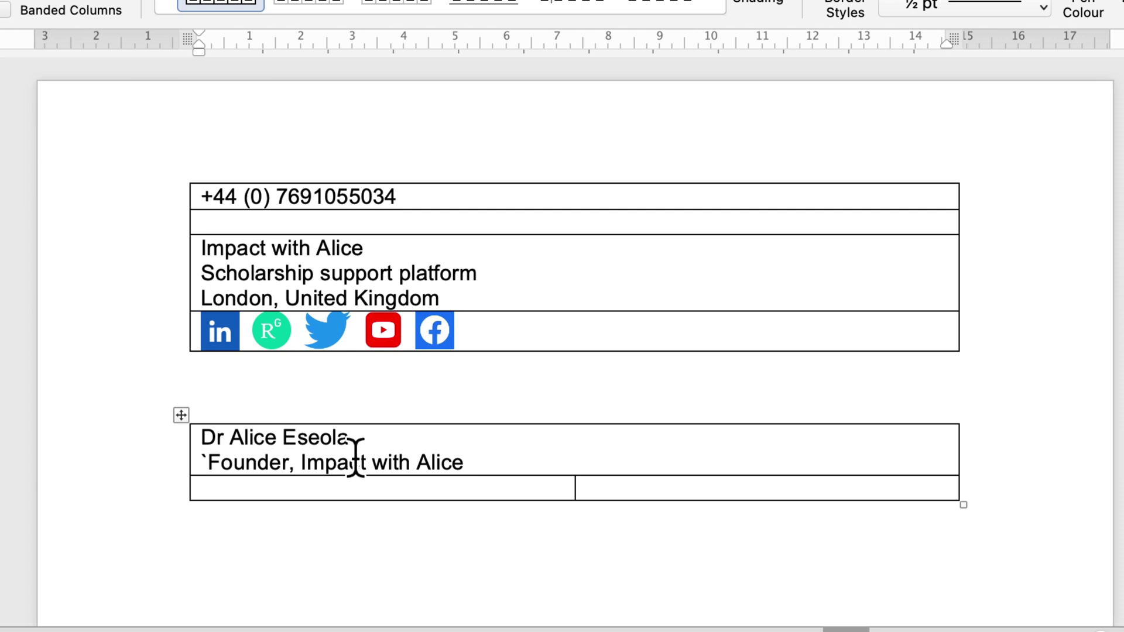
drag(355, 451, 233, 440)
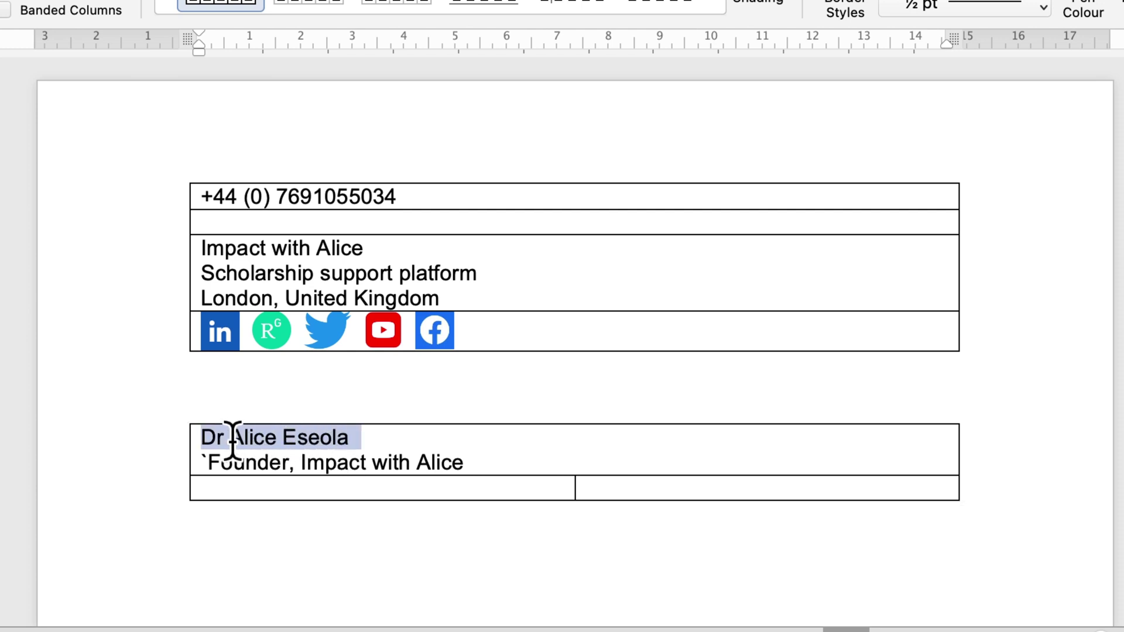
key(super+b)
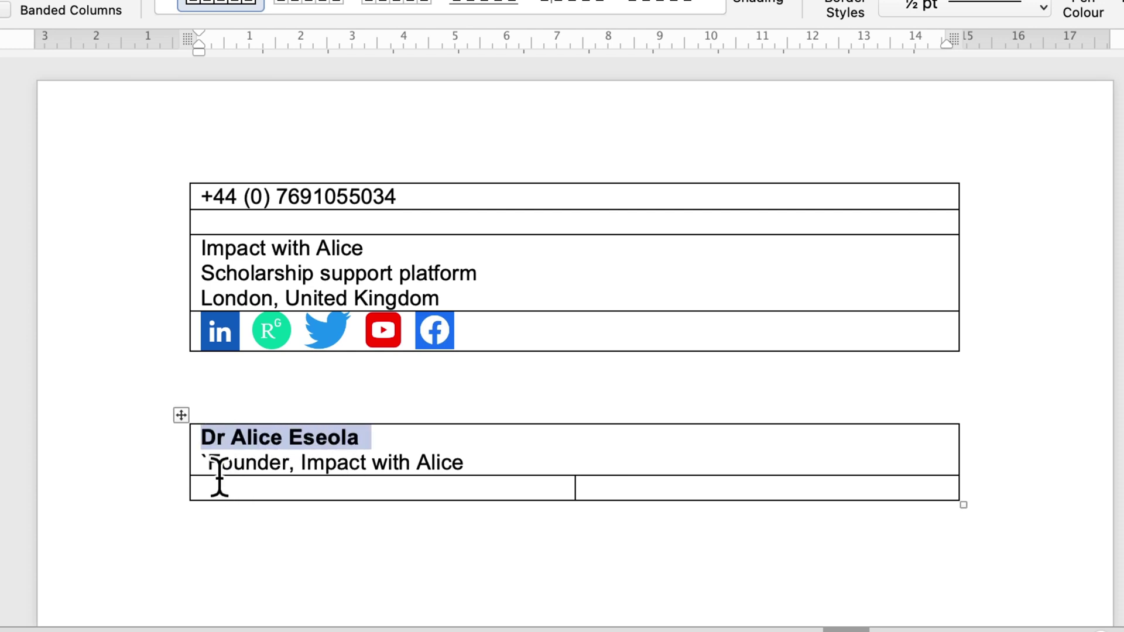
click(217, 479)
key(BackSpace)
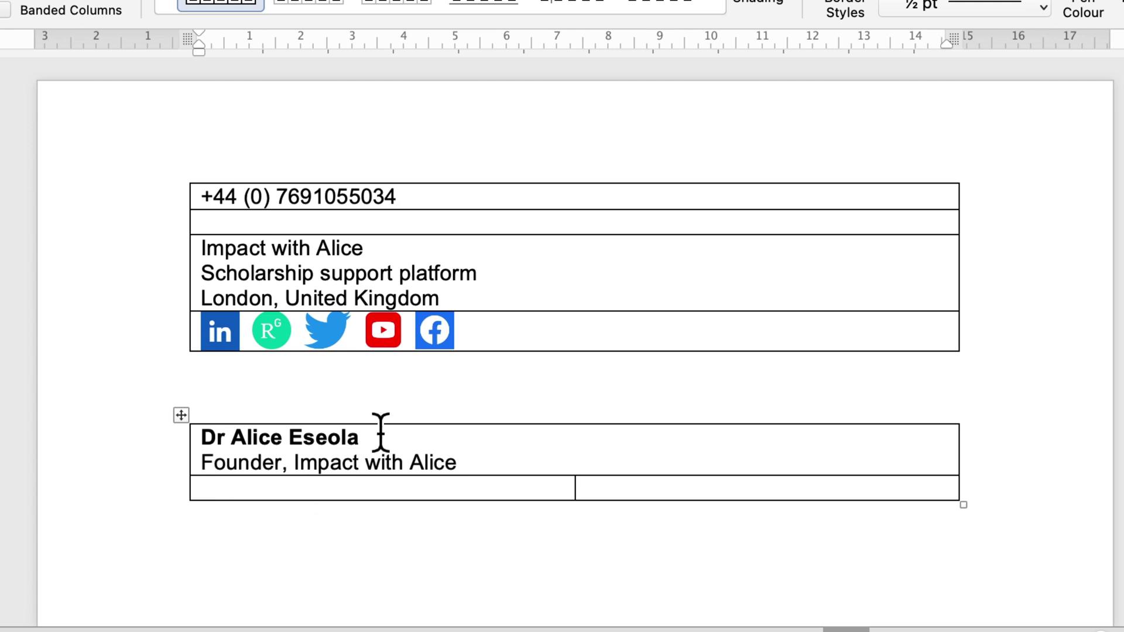
- Copy the company logo PNG from Downloads and paste it into the bottom-left cell
scroll(416, 561, down, 4)
scroll(426, 521, up, 4)
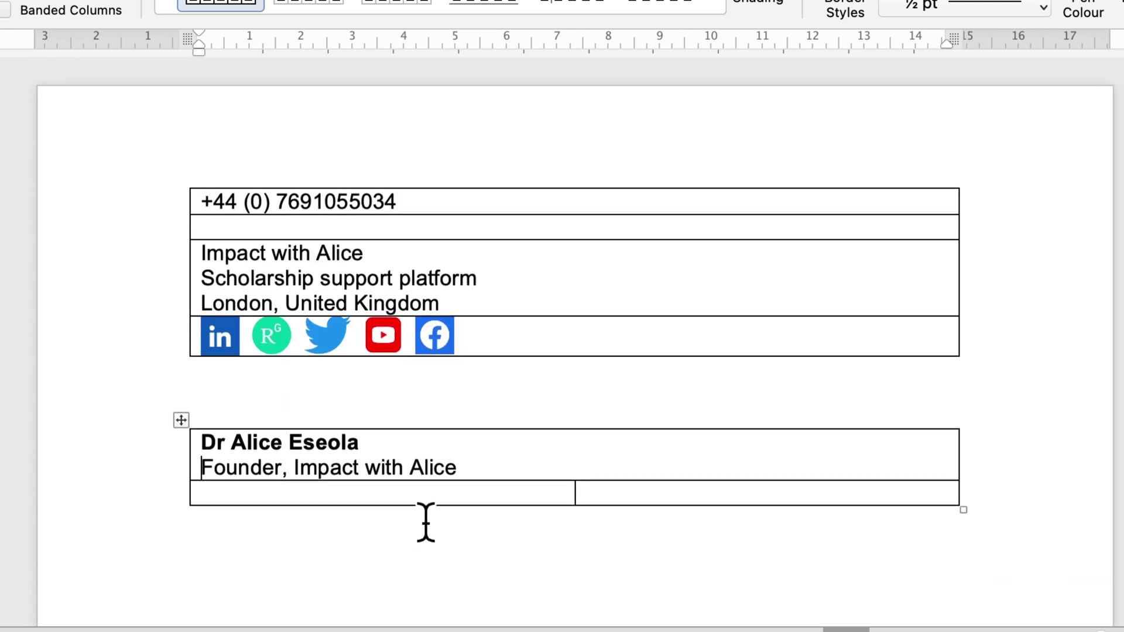
click(531, 497)
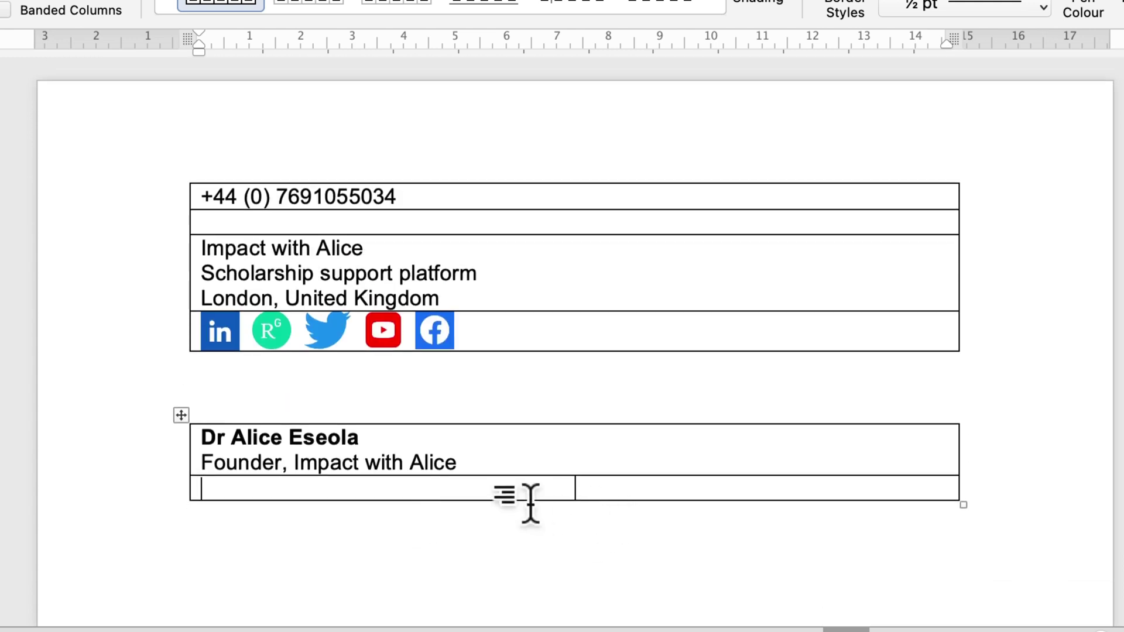
scroll(346, 527, down, 1)
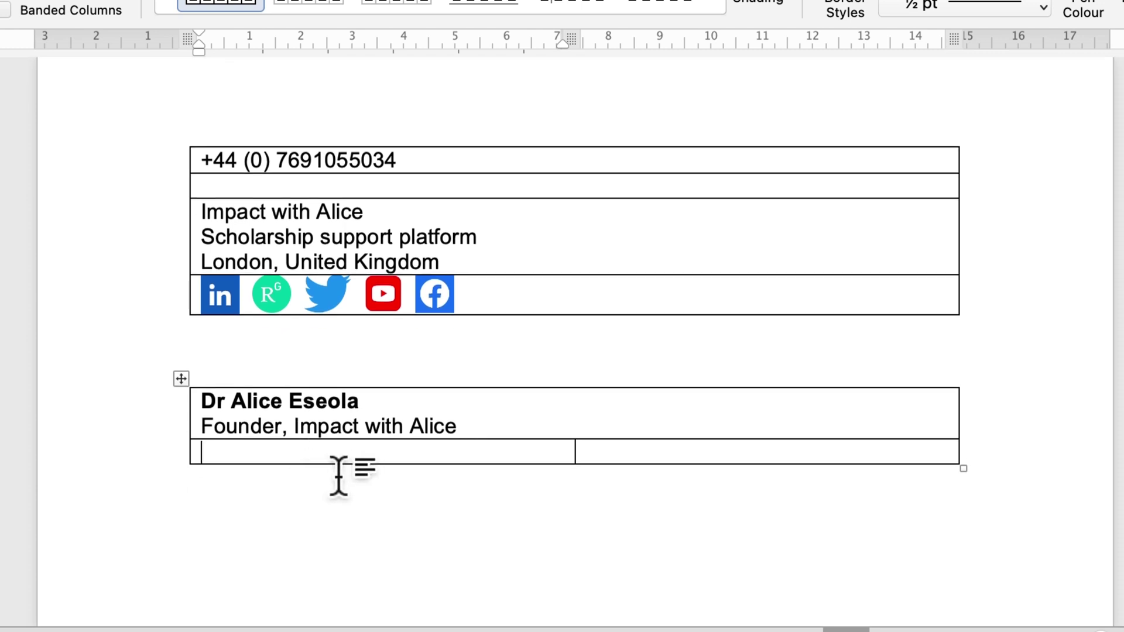
scroll(339, 476, down, 2)
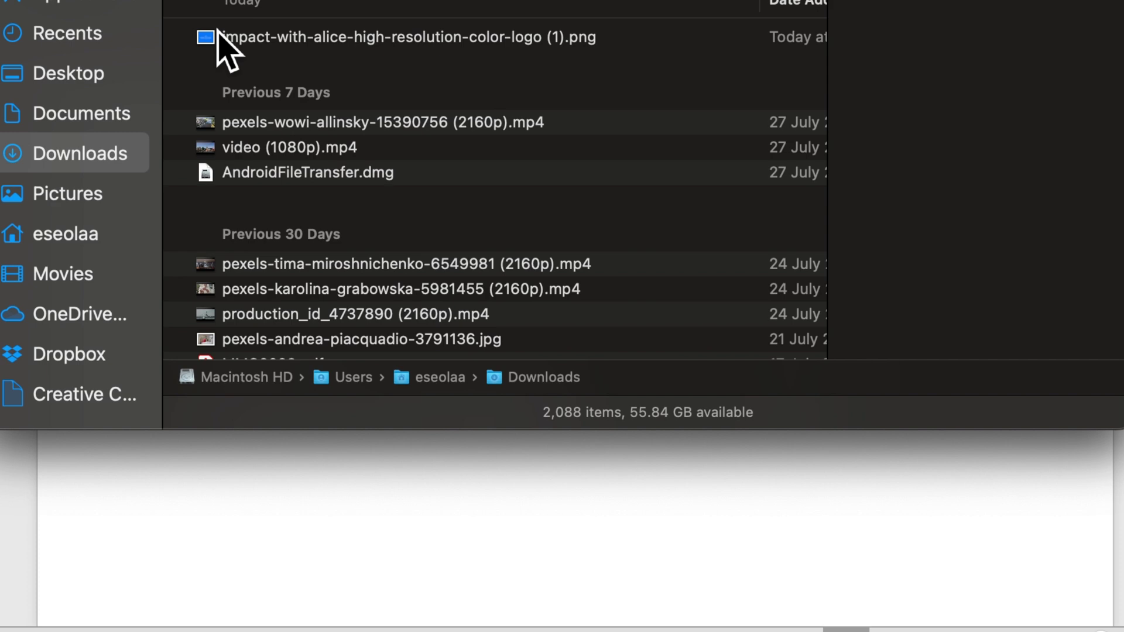
click(219, 37)
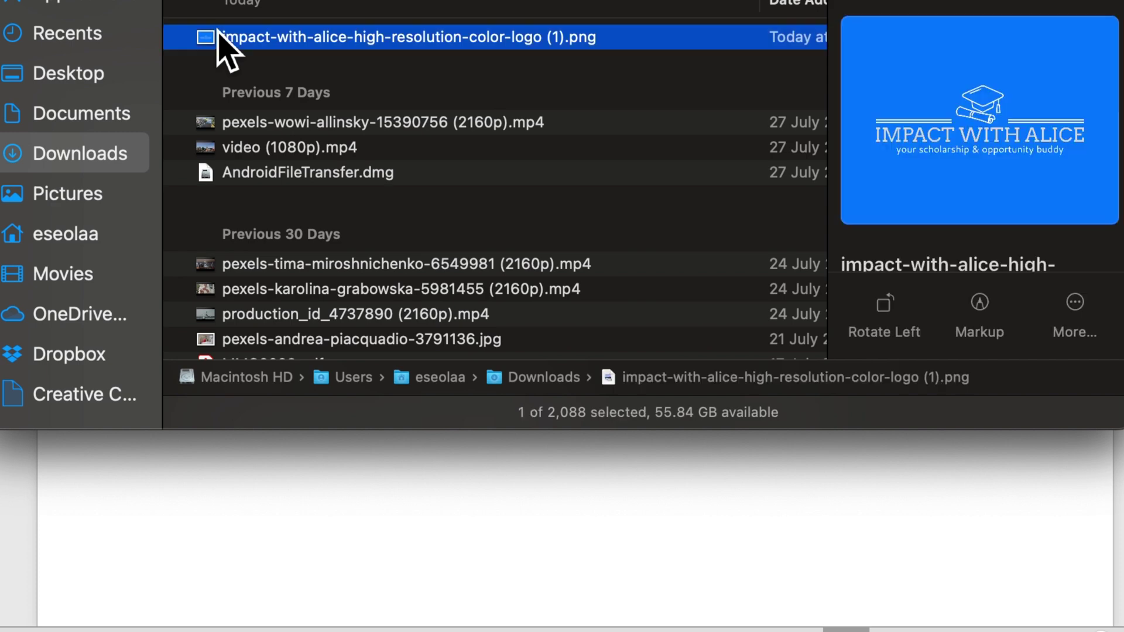
right_click(220, 37)
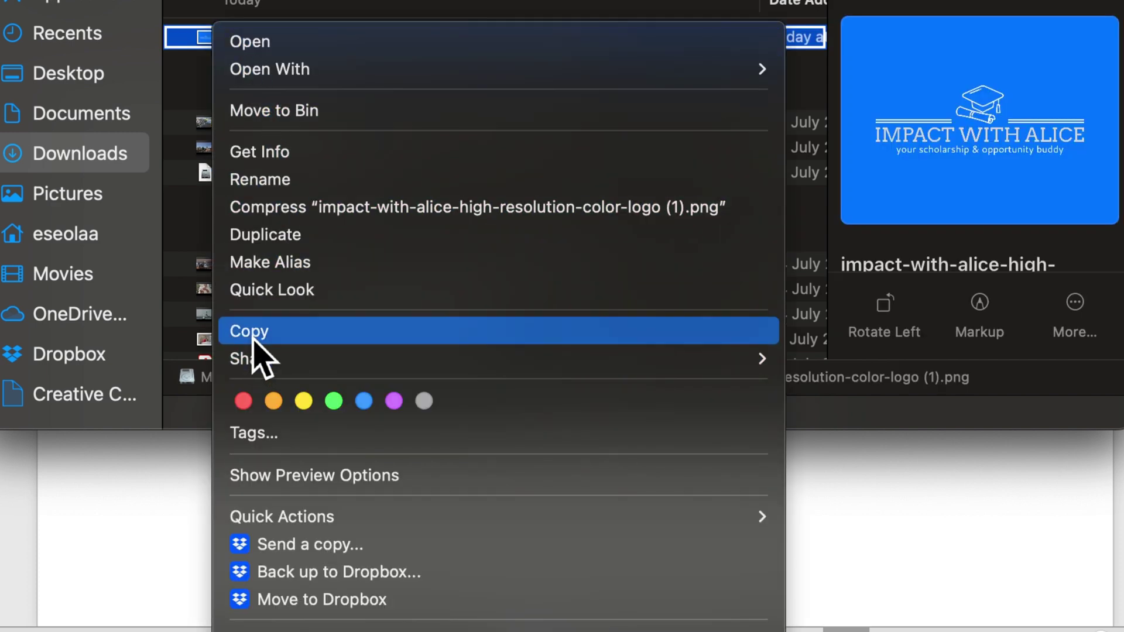
click(258, 330)
click(175, 535)
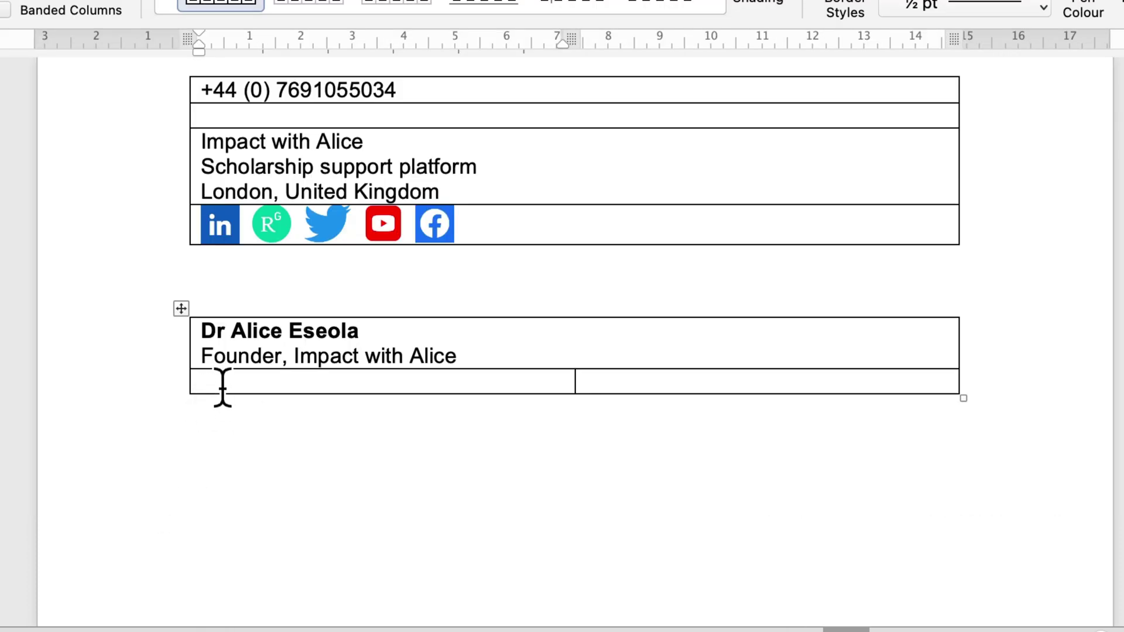
key(super+v)
- Set the pasted Impact with Alice logo's height to 5 cm in Picture Format
scroll(677, 377, down, 8)
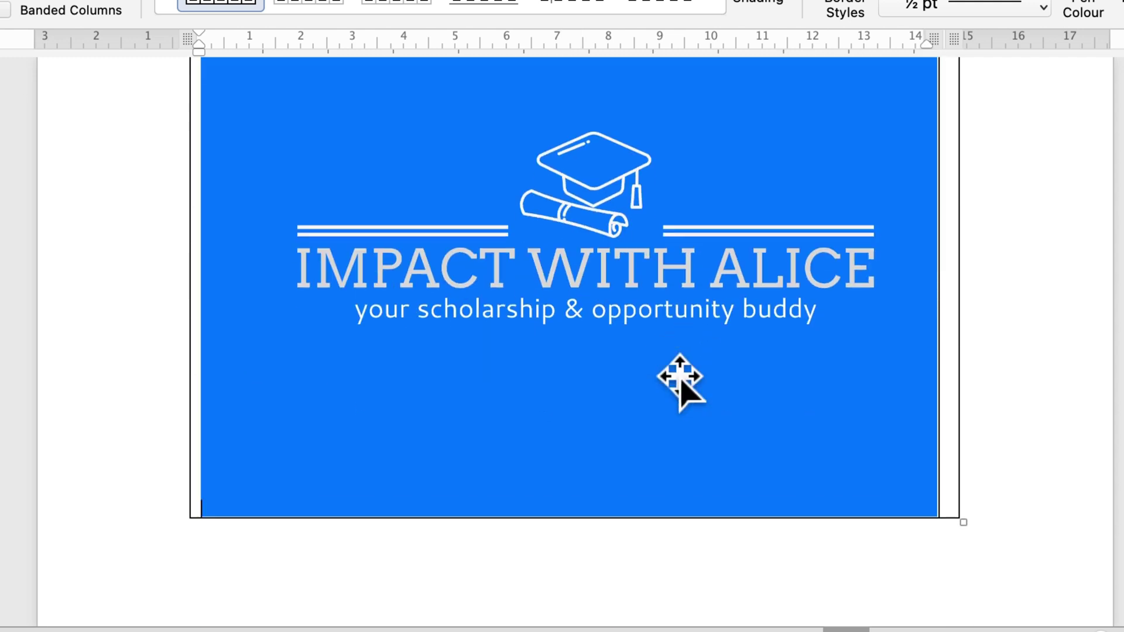
click(812, 416)
scroll(810, 409, up, 5)
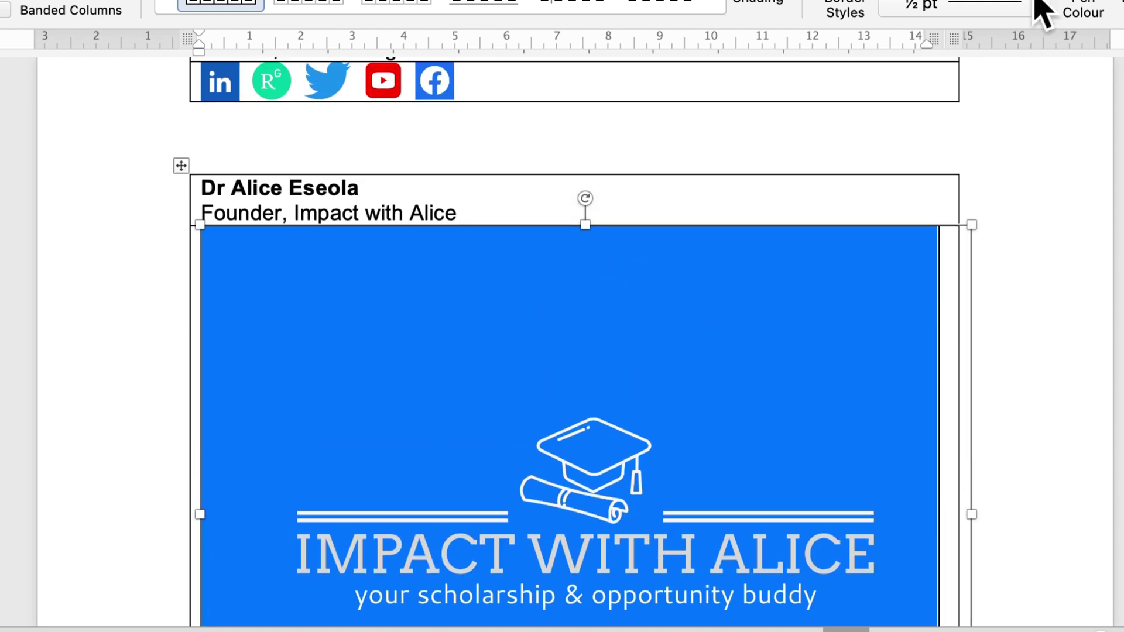
click(557, 15)
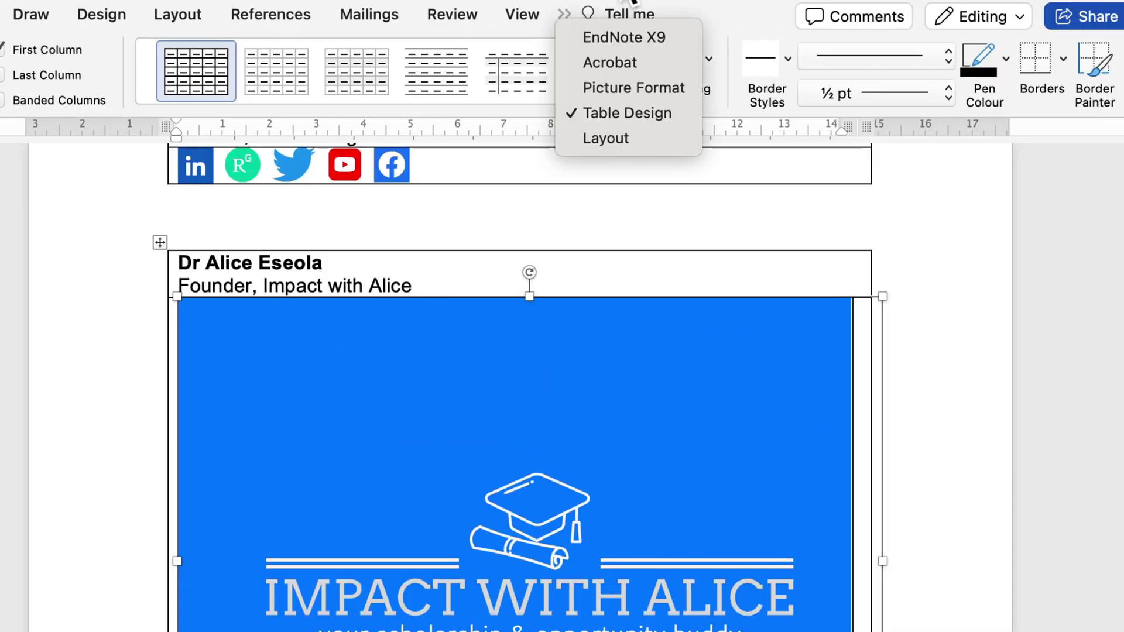
click(596, 10)
click(565, 13)
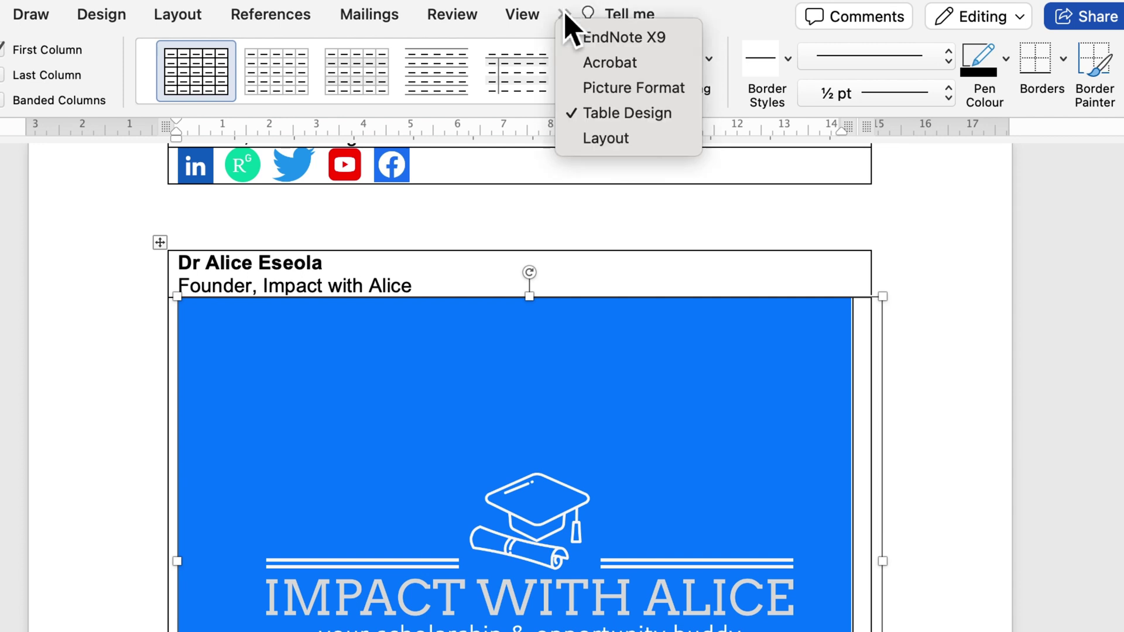
click(613, 93)
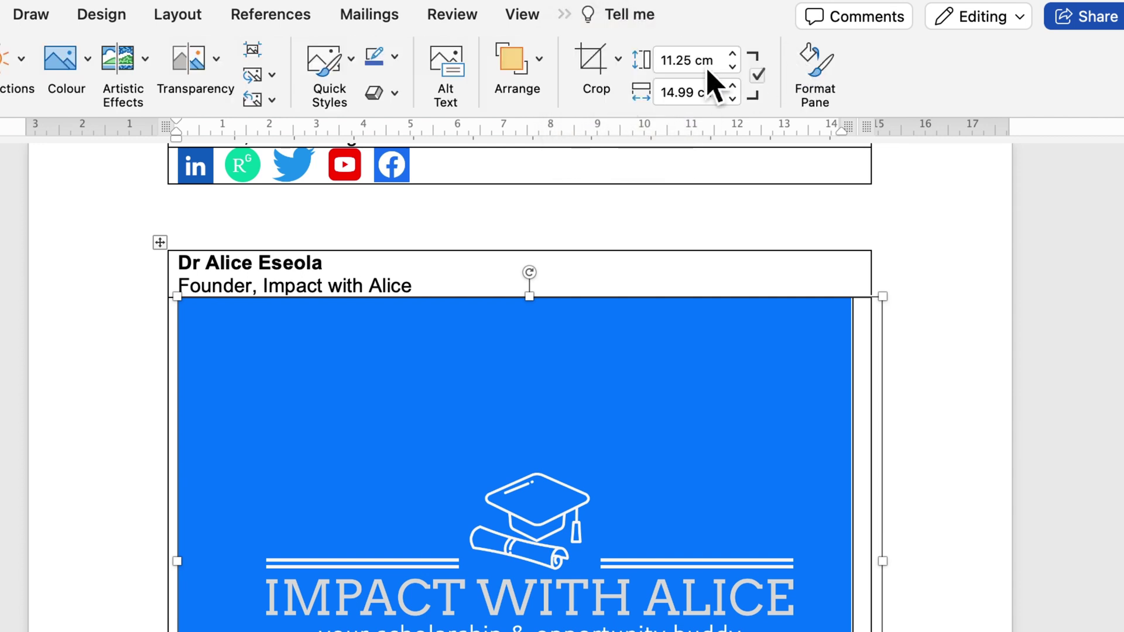
double_click(696, 61)
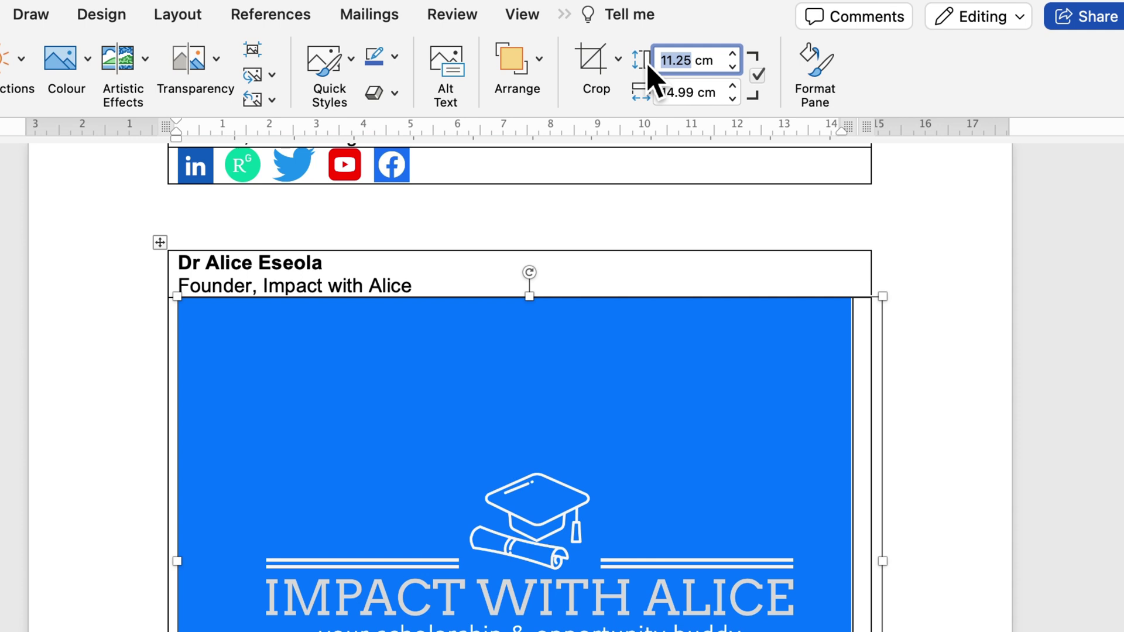
text(5)
key(Return)
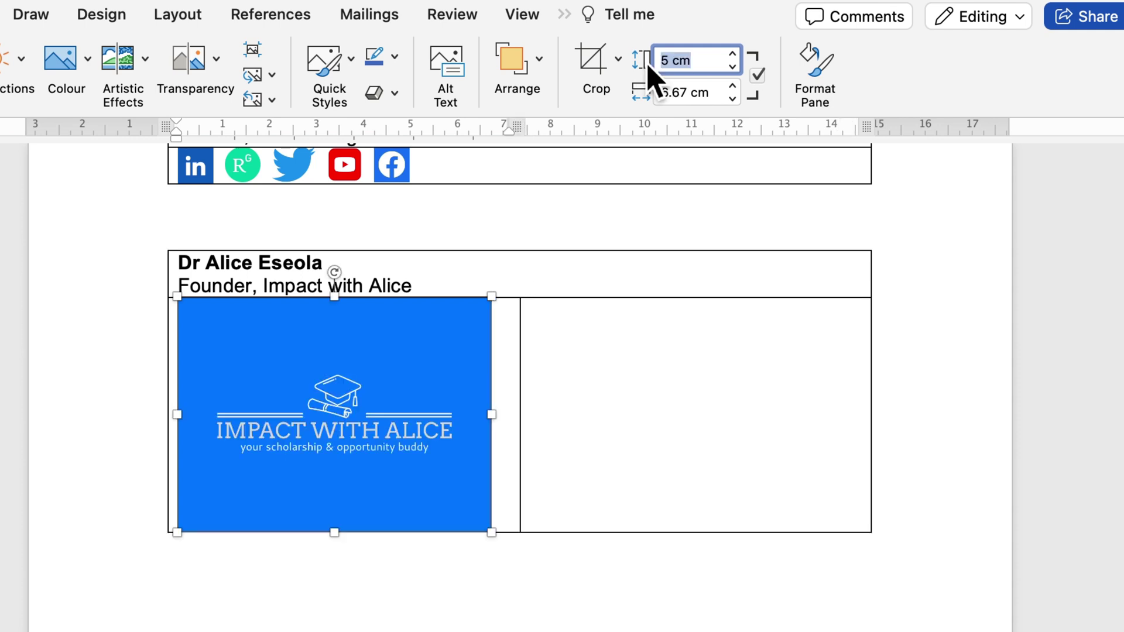
- Narrow the logo column to fit the picture and add a blank line below the table
click(527, 388)
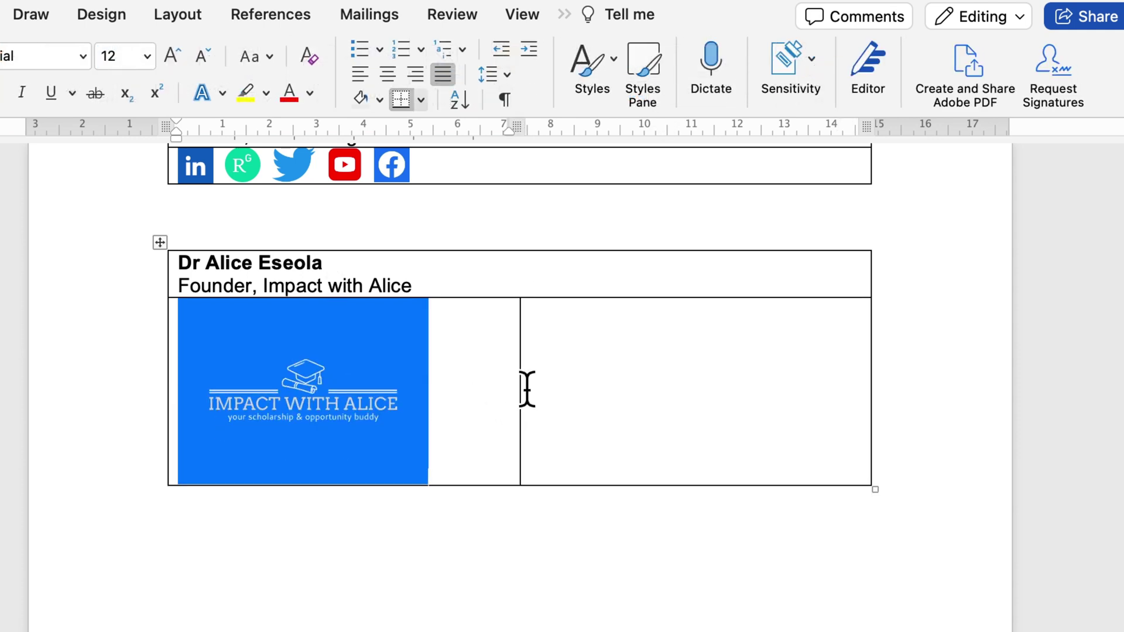
drag(538, 392, 454, 392)
click(451, 507)
key(Return)
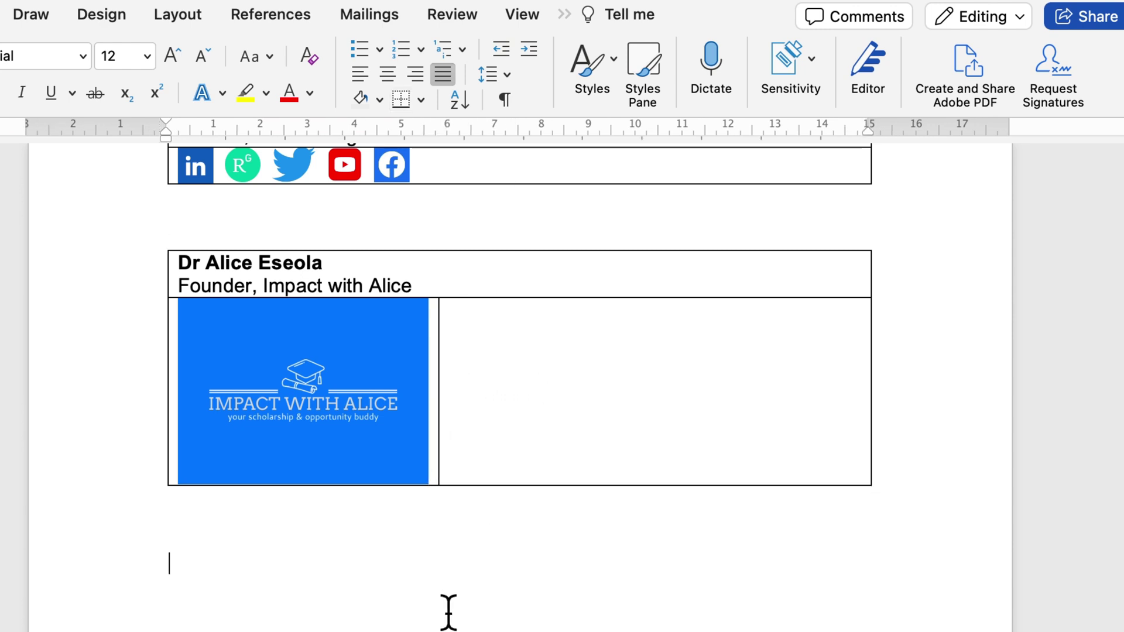
- Select the whole contact table holding the phone, address and social icons
click(460, 413)
scroll(426, 426, down, 5)
scroll(426, 426, up, 5)
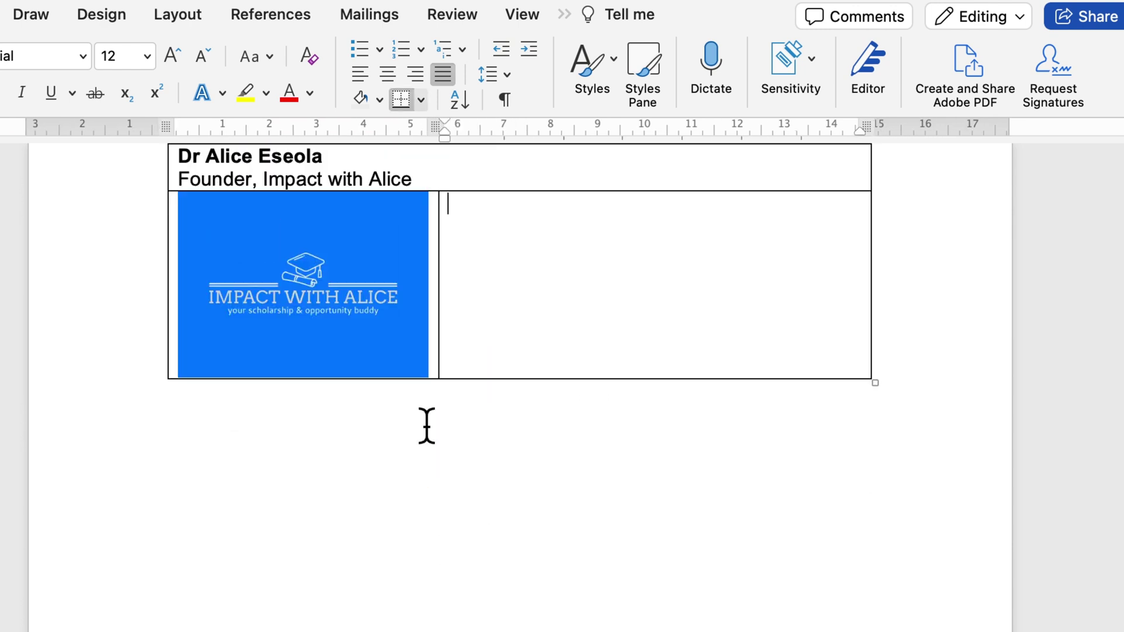
scroll(439, 416, down, 1)
scroll(481, 368, up, 5)
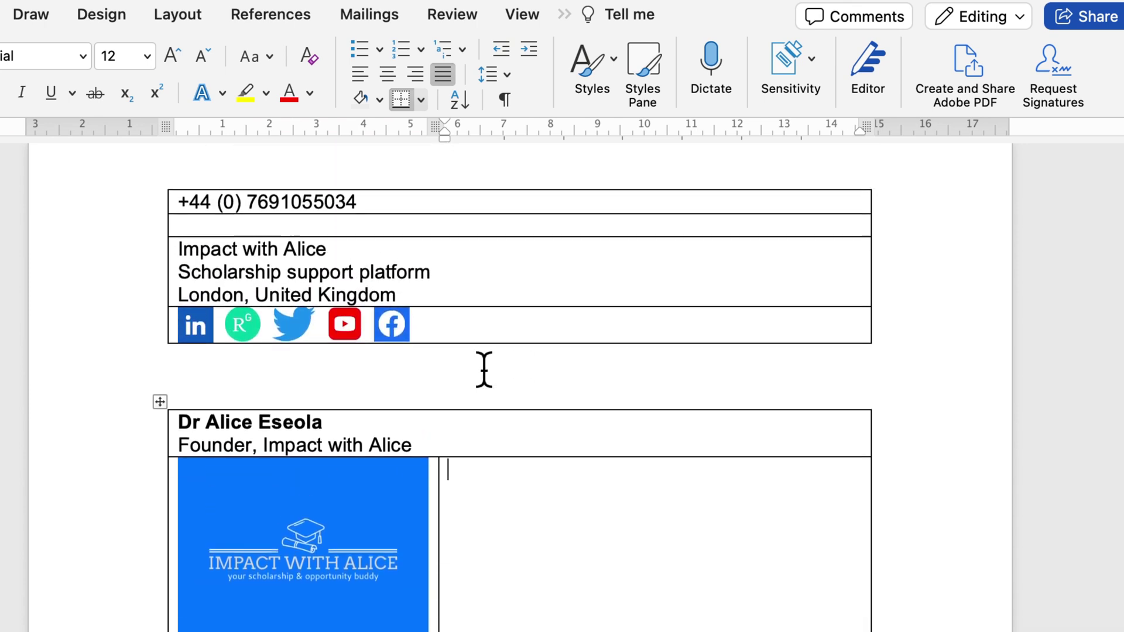
click(175, 228)
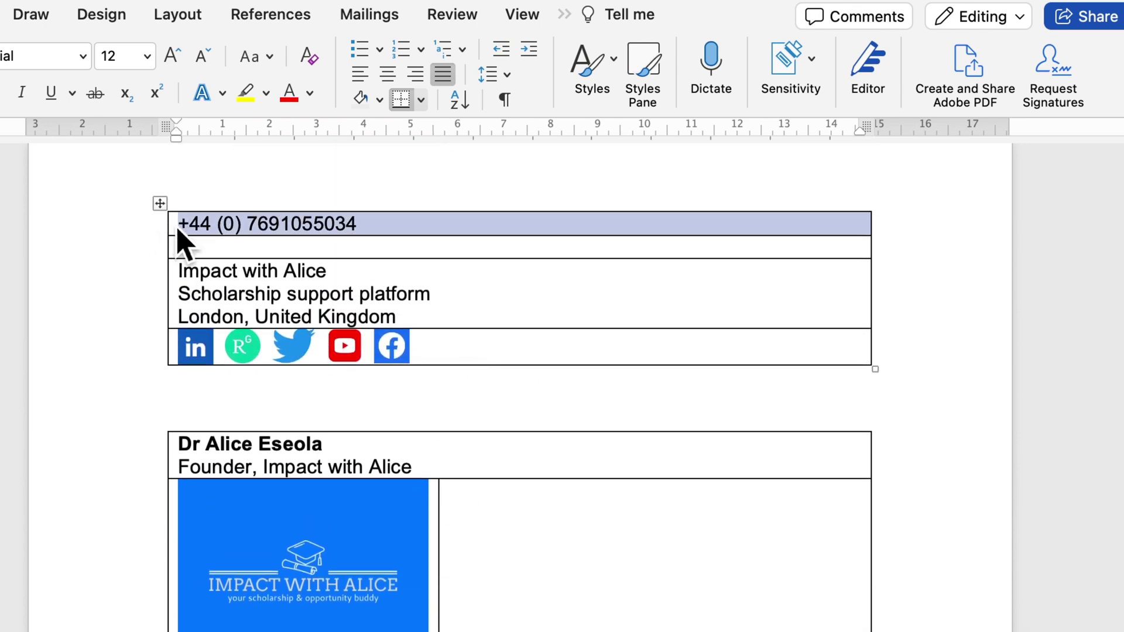
click(171, 211)
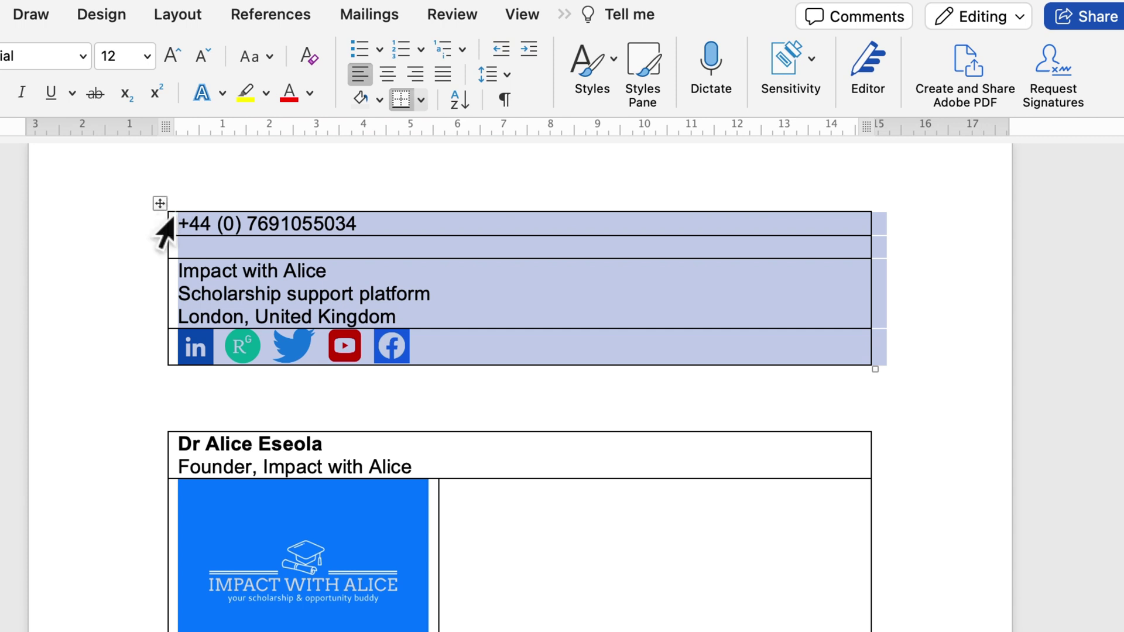
- Paste the contact table into the empty right cell beside the blue logo
click(488, 506)
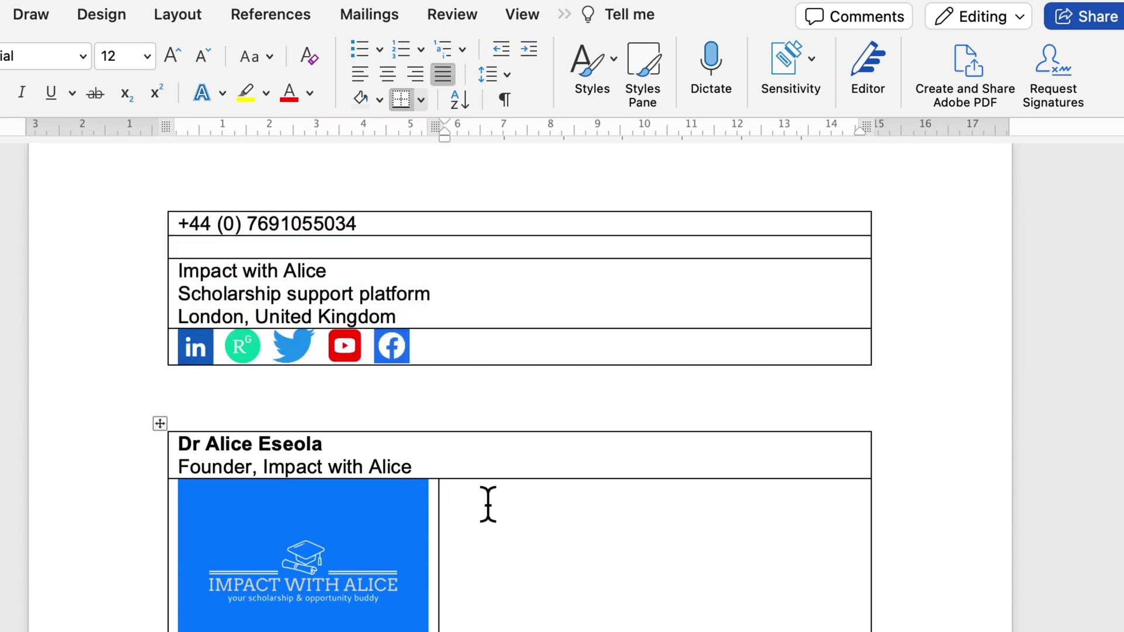
key(super+v)
scroll(492, 526, down, 4)
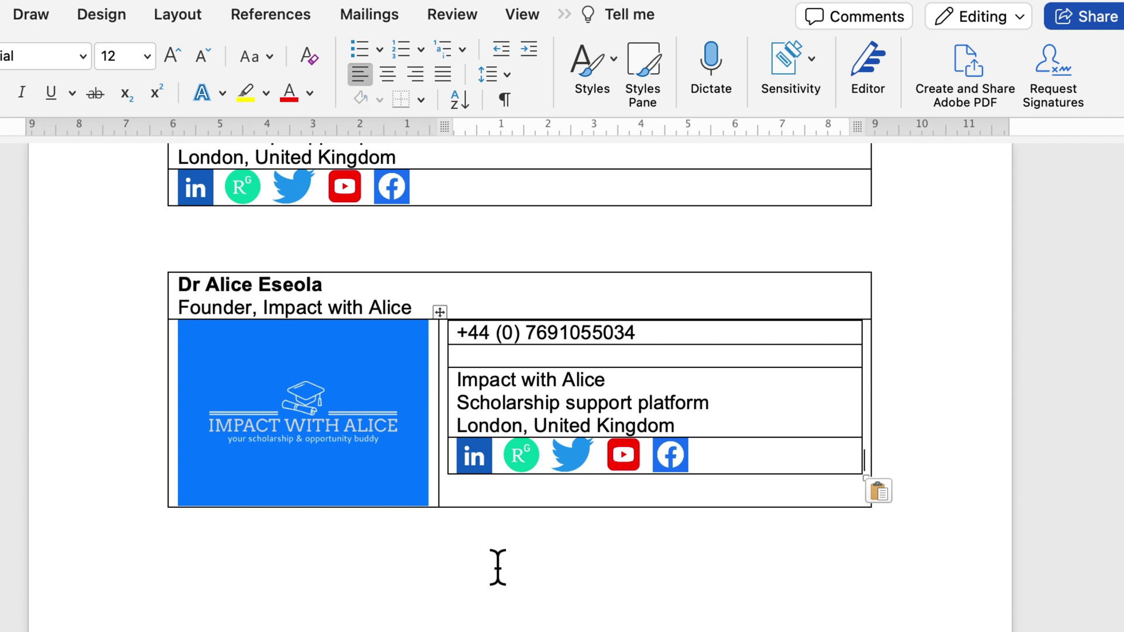
click(388, 465)
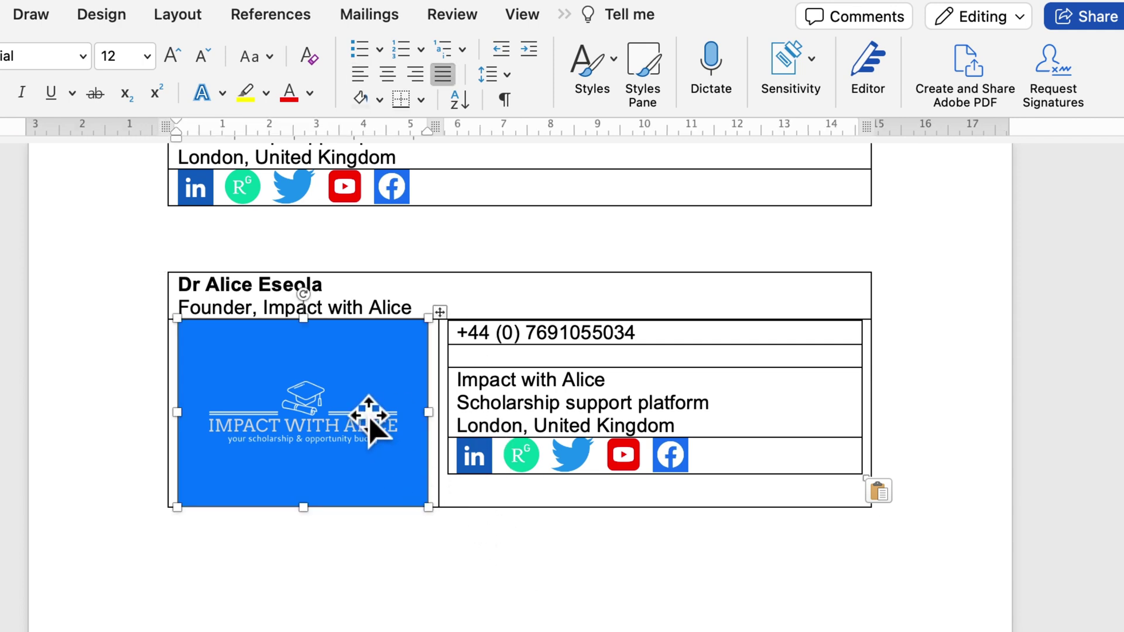
click(469, 494)
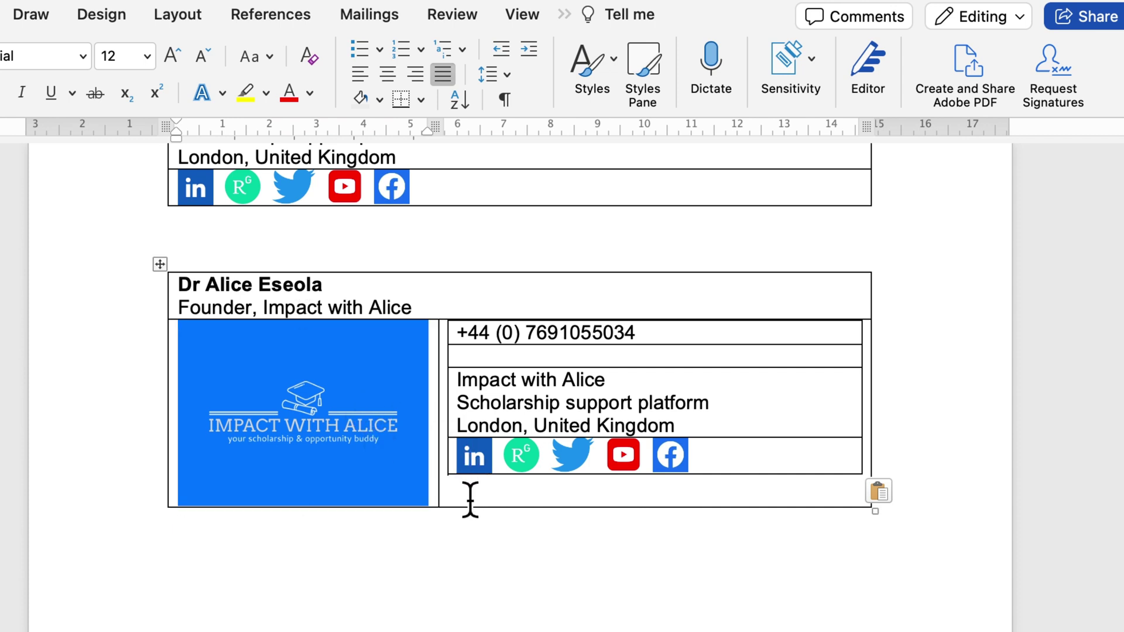
click(418, 496)
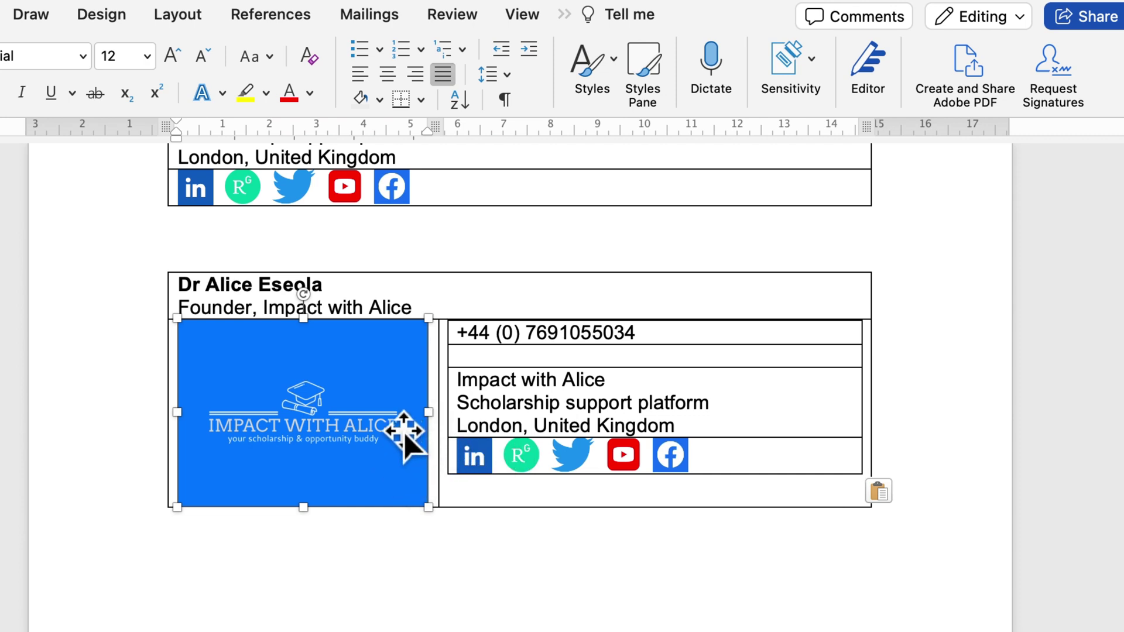
- Resize the logo to 4.49 × 3.37 cm and drag the contact details column left toward it
click(567, 15)
click(622, 88)
drag(428, 507, 389, 477)
click(446, 583)
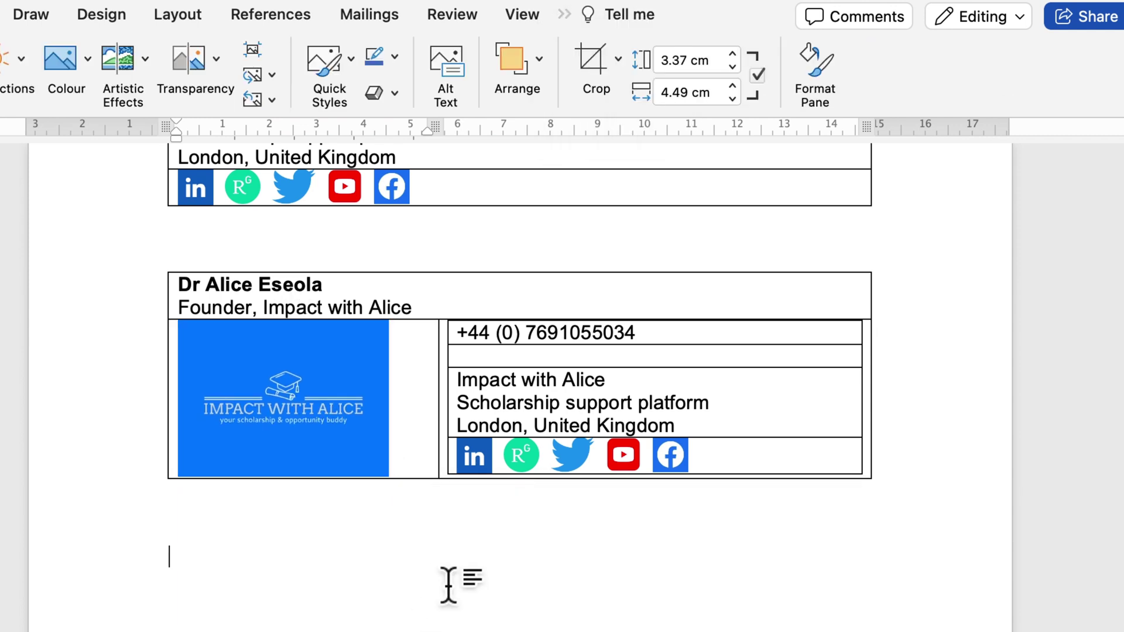
drag(448, 451, 411, 445)
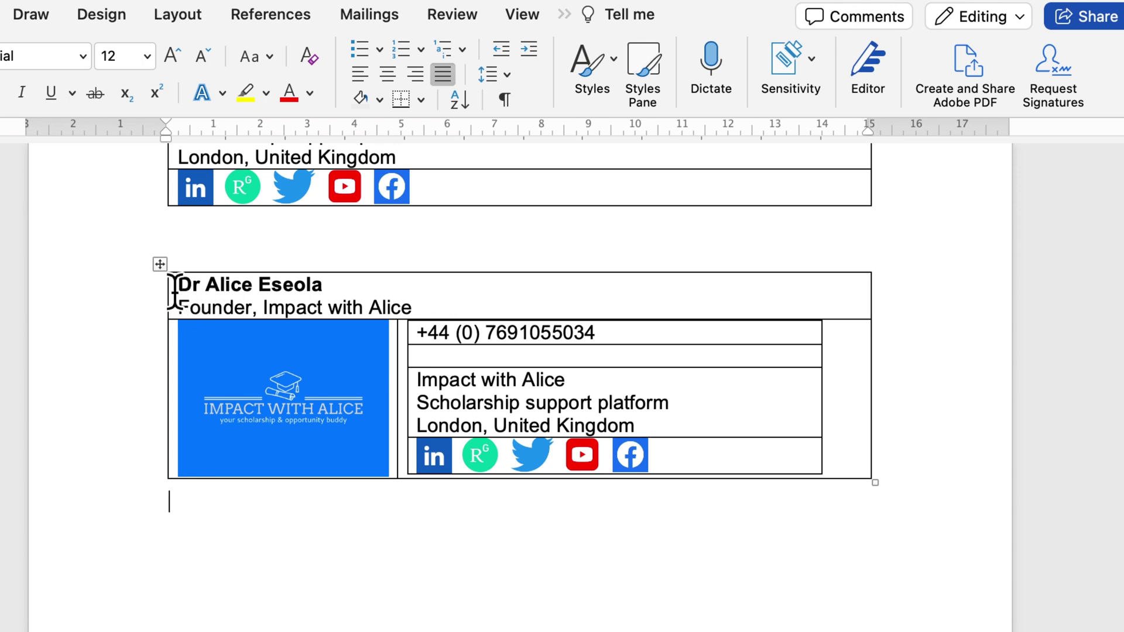
- Apply No Border to the whole outer signature table
click(160, 264)
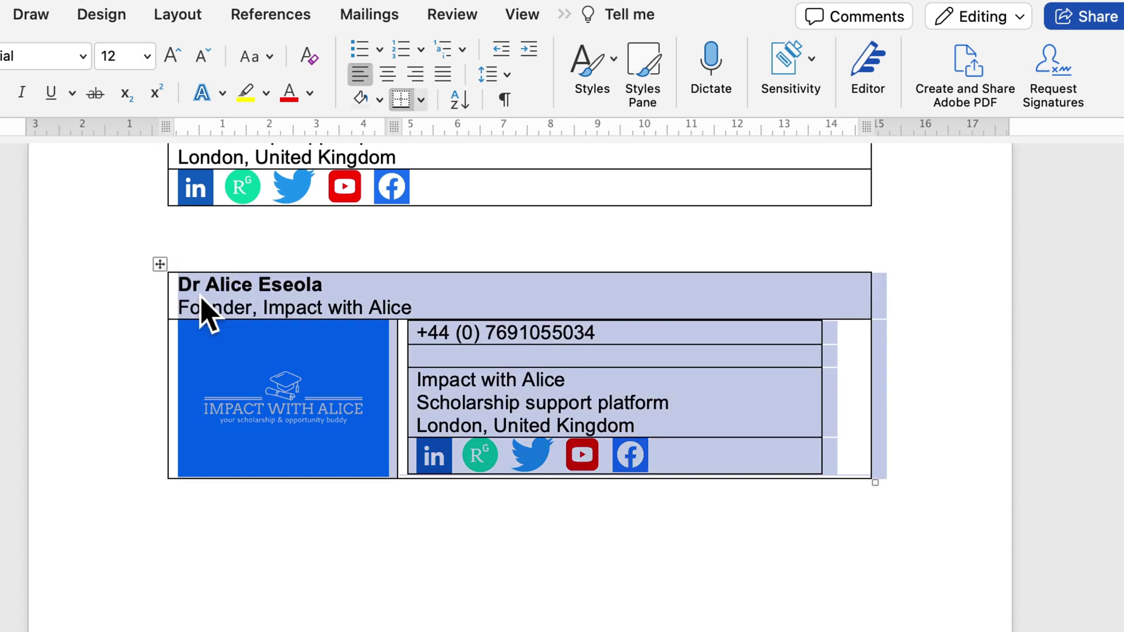
click(422, 100)
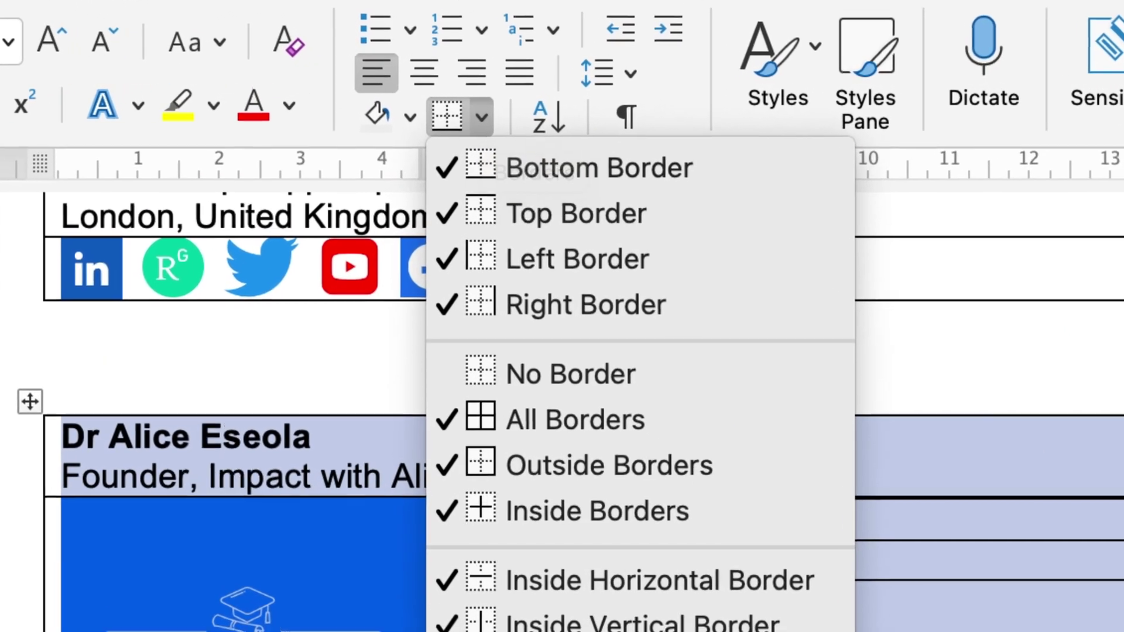
key(Escape)
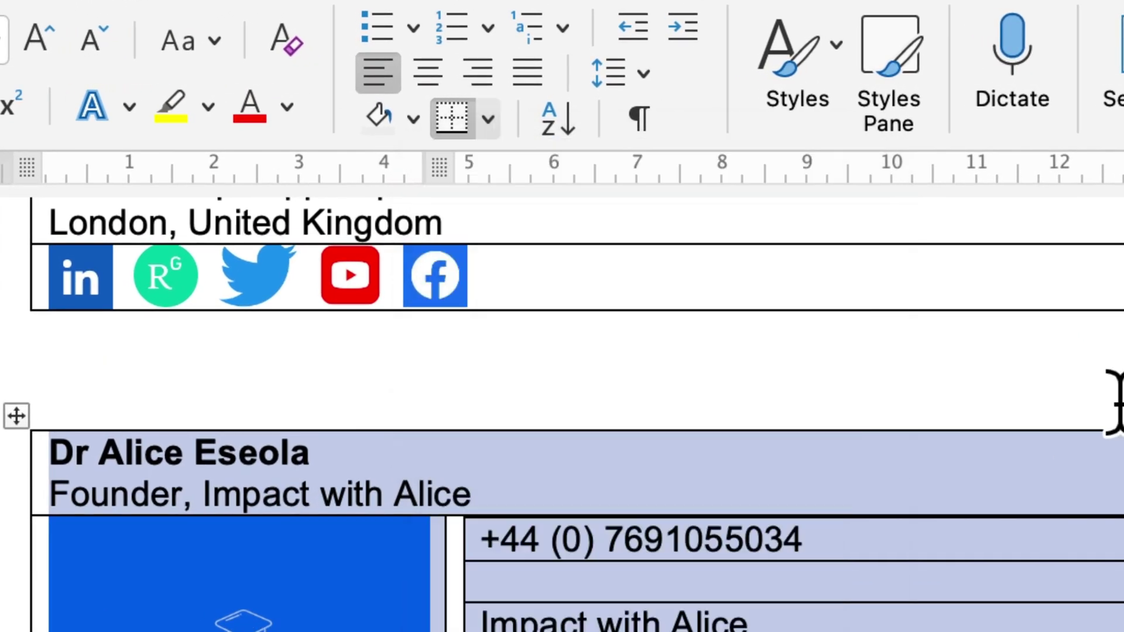
click(482, 119)
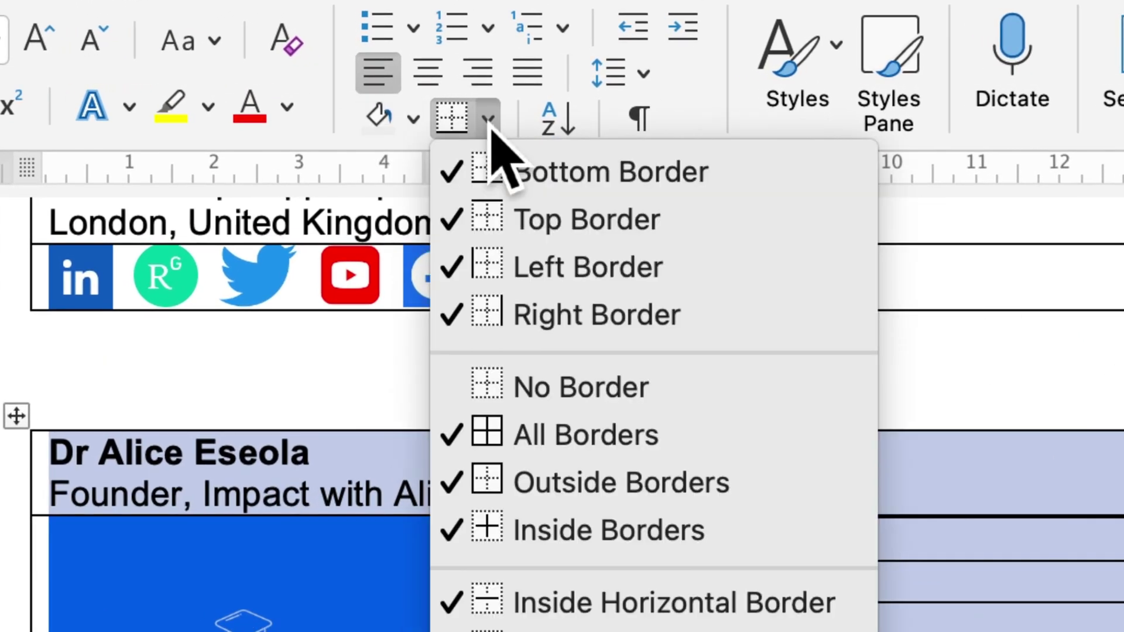
click(534, 391)
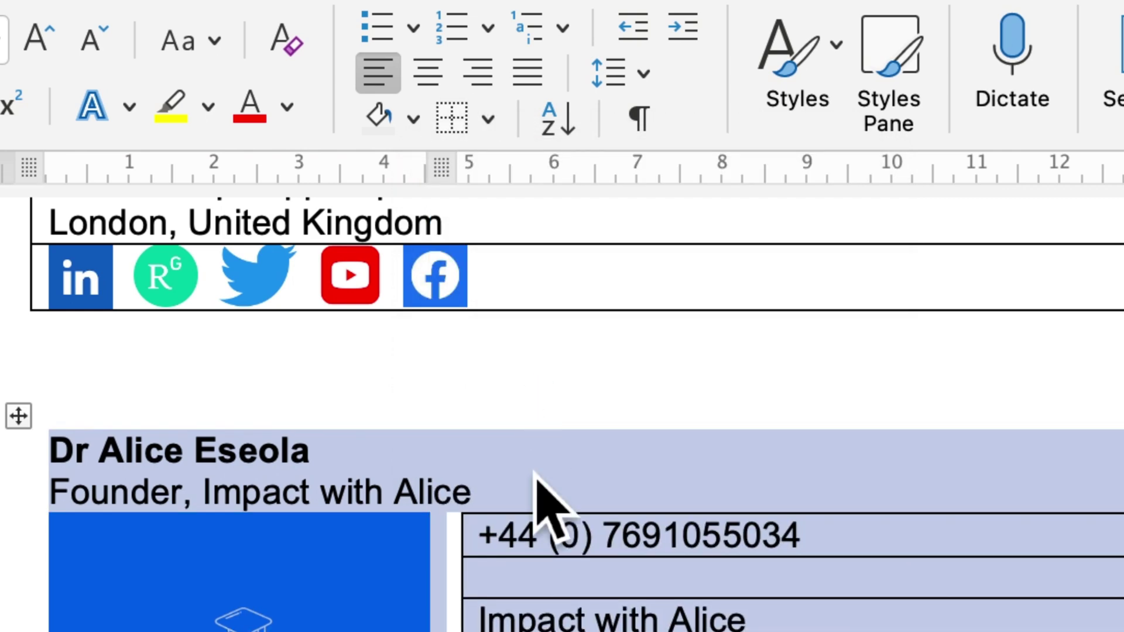
click(535, 477)
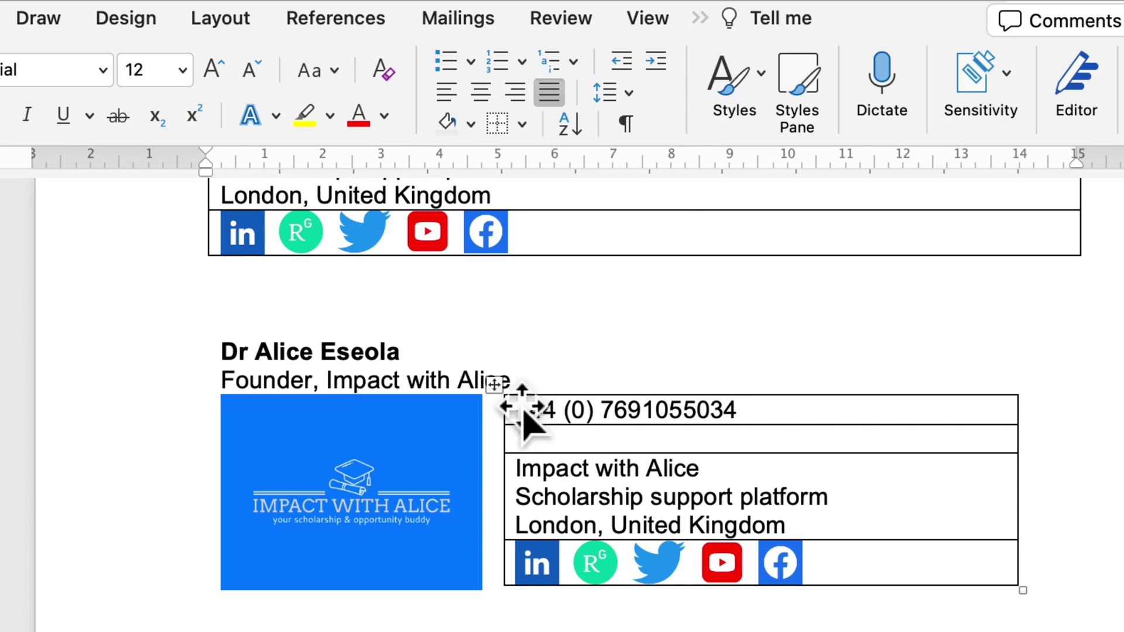
- Apply No Border to the nested contact details table
click(496, 386)
click(499, 124)
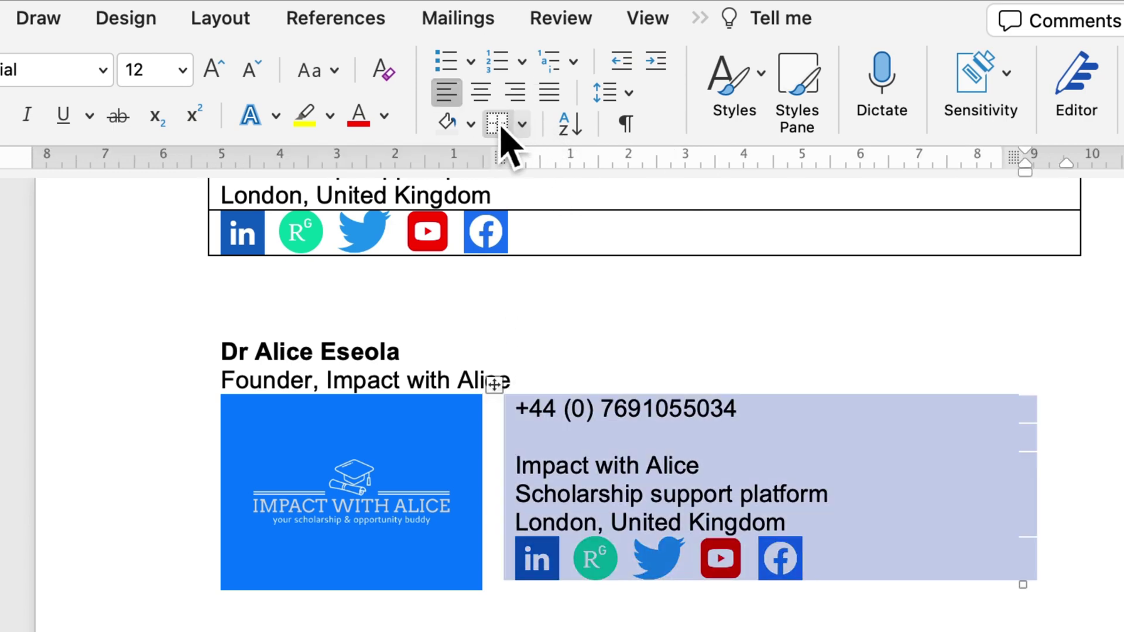
click(488, 625)
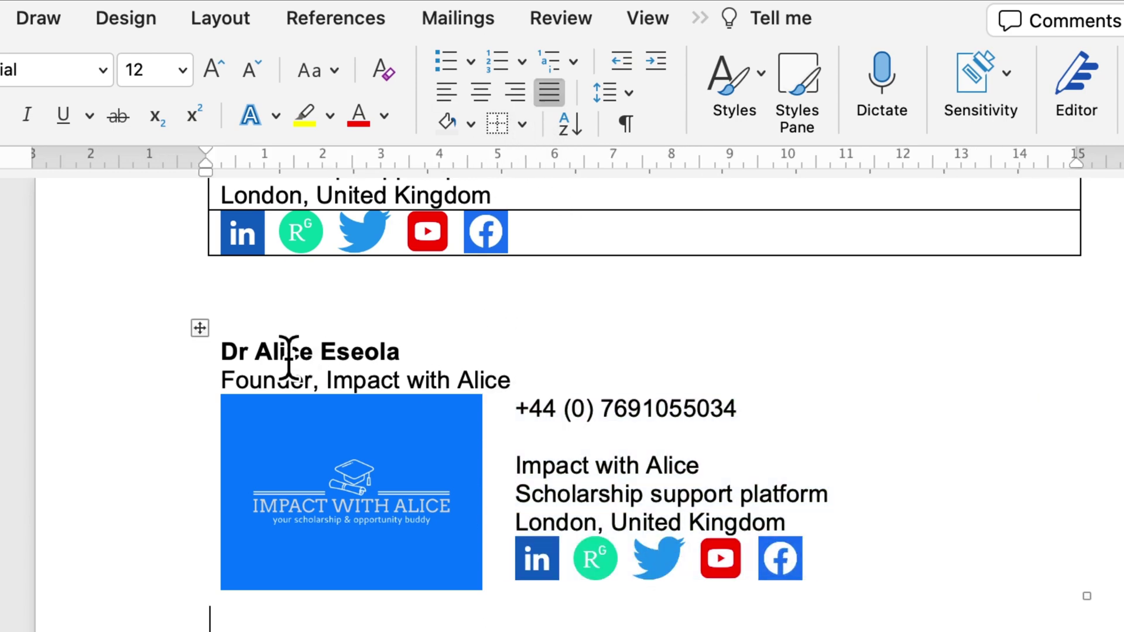
- Copy the YouTube channel address from the Links list
scroll(334, 486, down, 1)
click(334, 486)
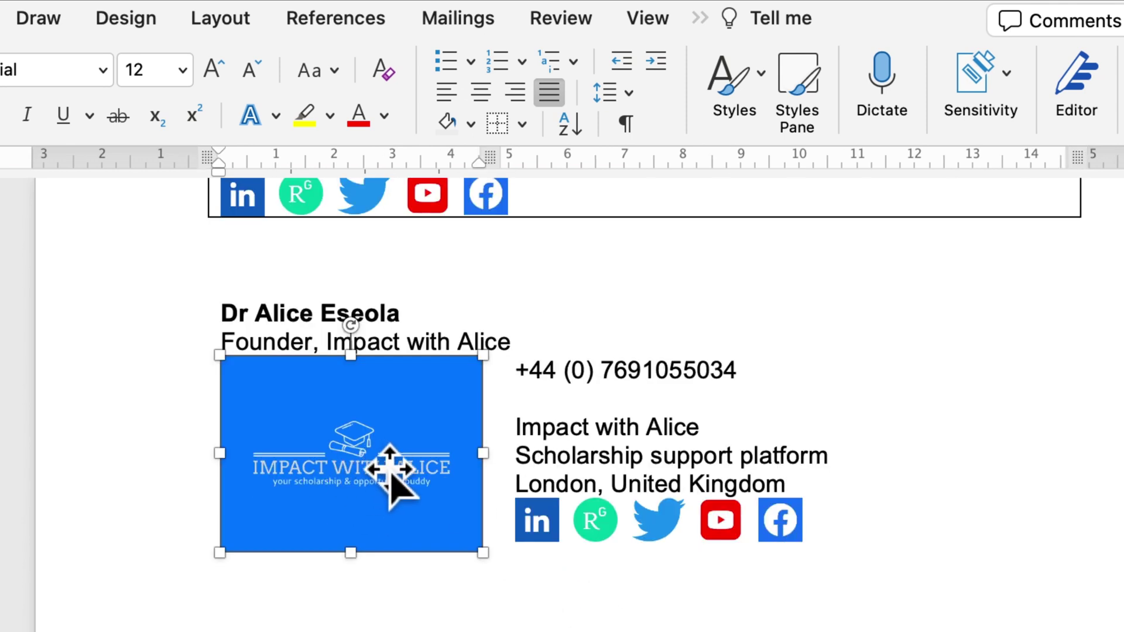
scroll(374, 465, down, 10)
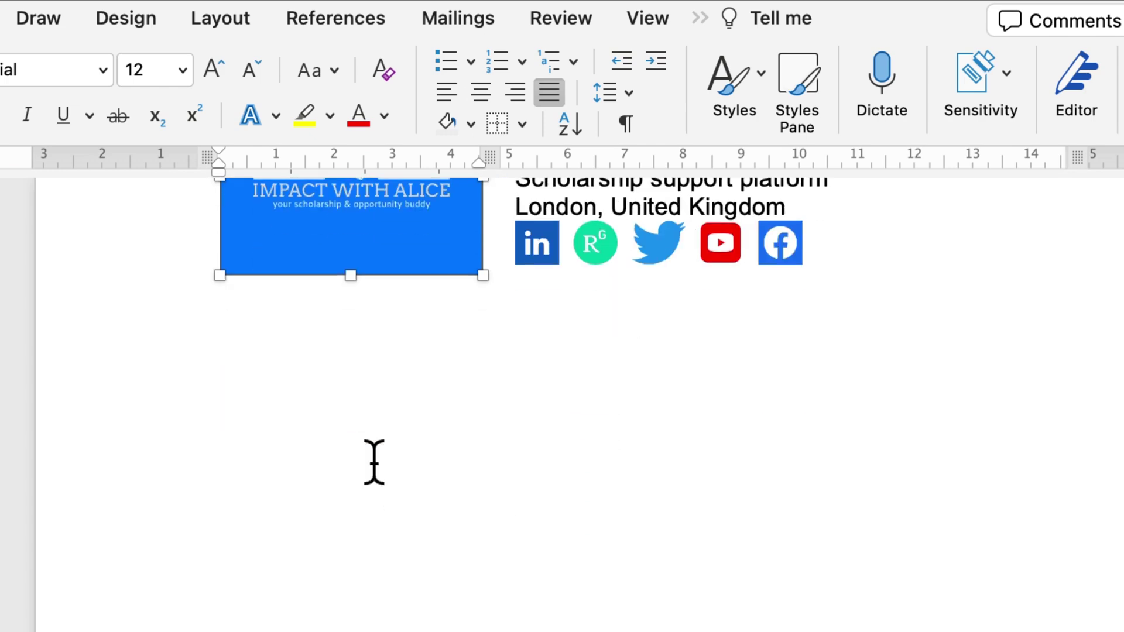
scroll(382, 463, up, 2)
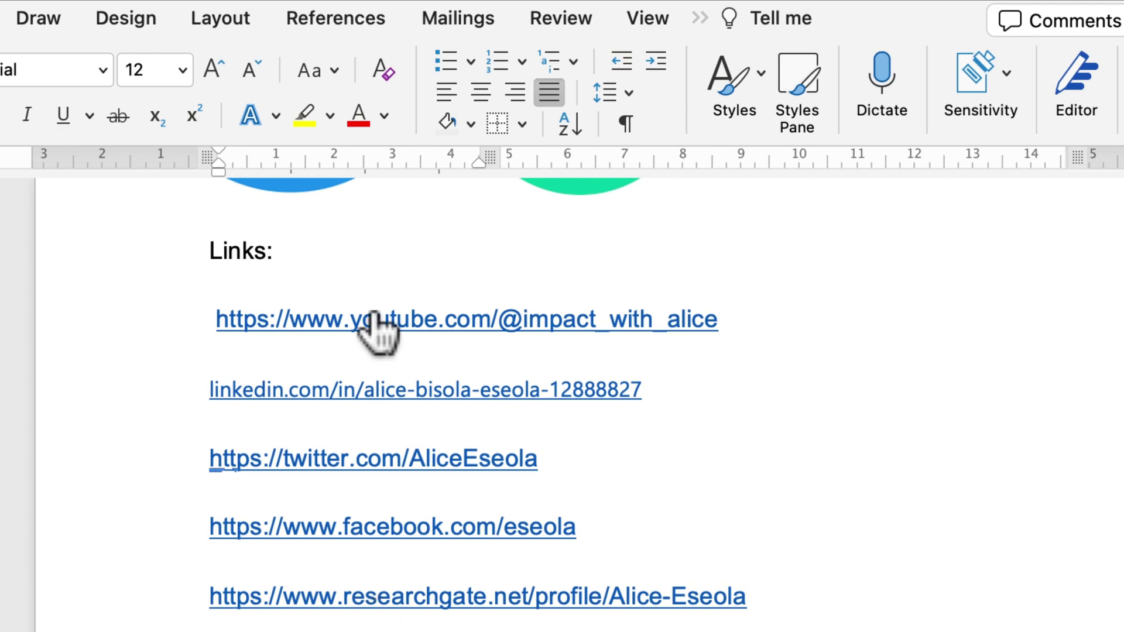
right_click(353, 319)
click(467, 592)
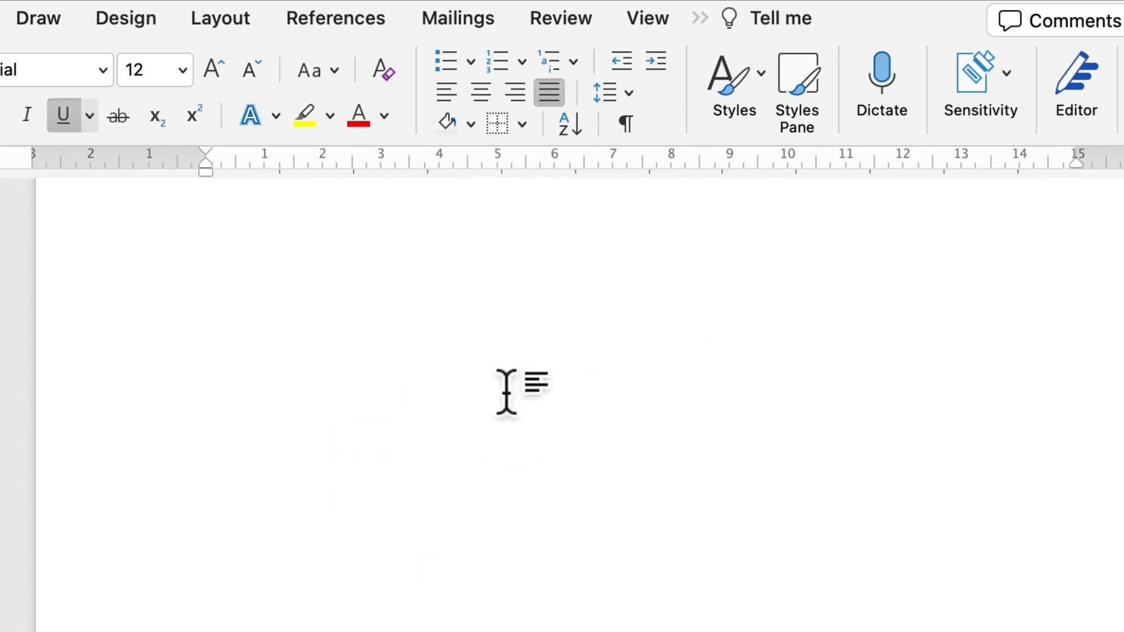
- Hyperlink the logo to the copied YouTube address with Cmd+K, then Cmd-click it to test
click(375, 385)
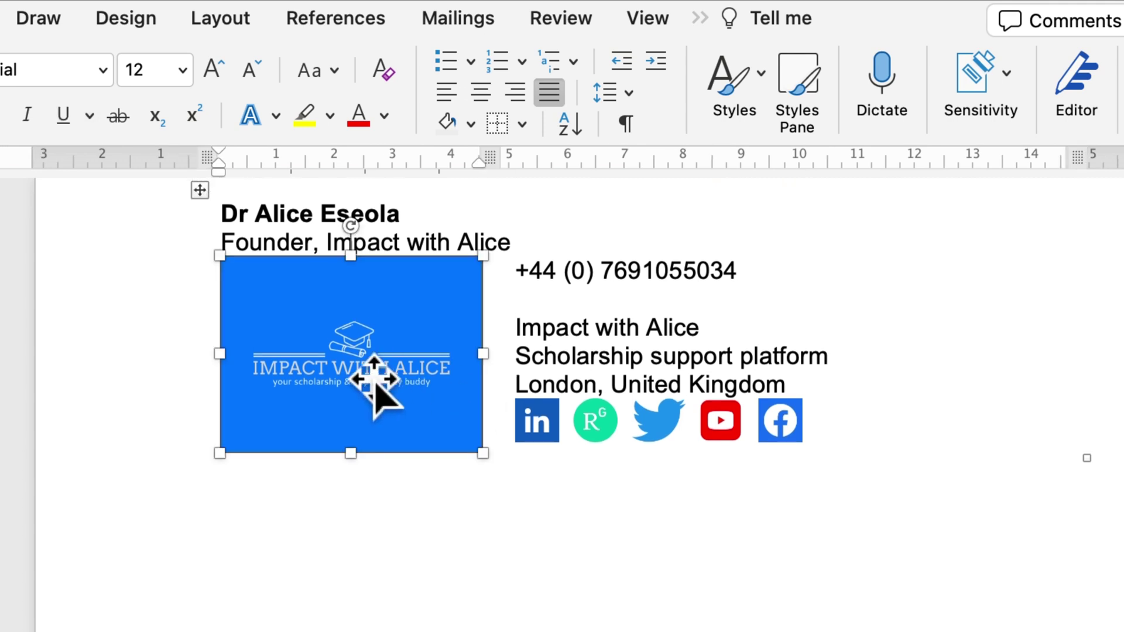
key(super+k)
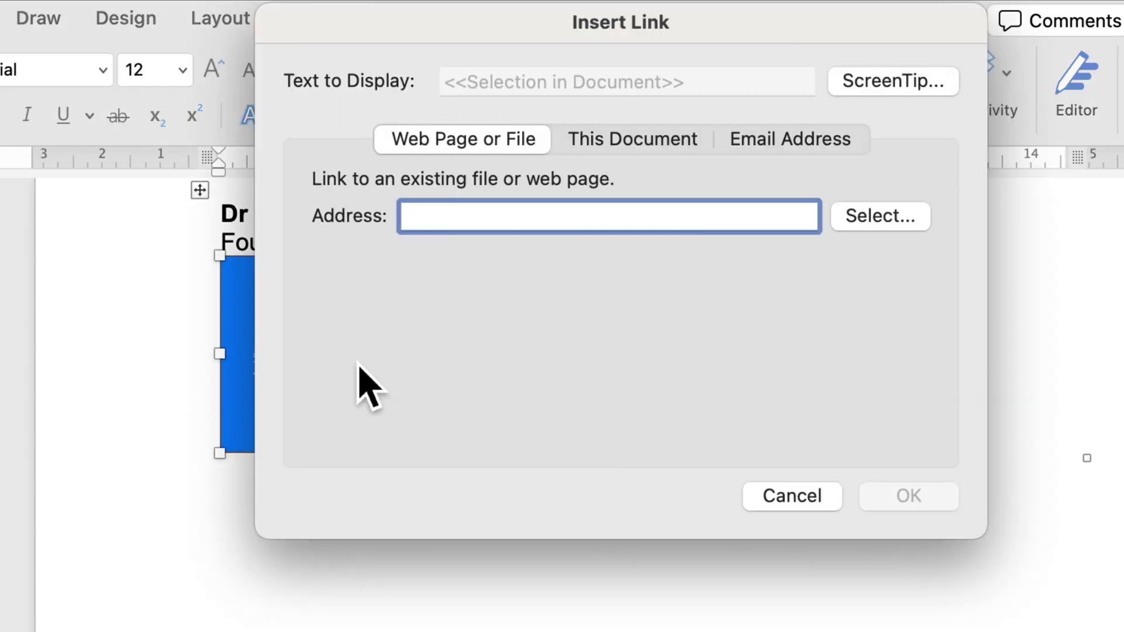
text(https://www.youtube.com/@impact_with_alice)
key(Return)
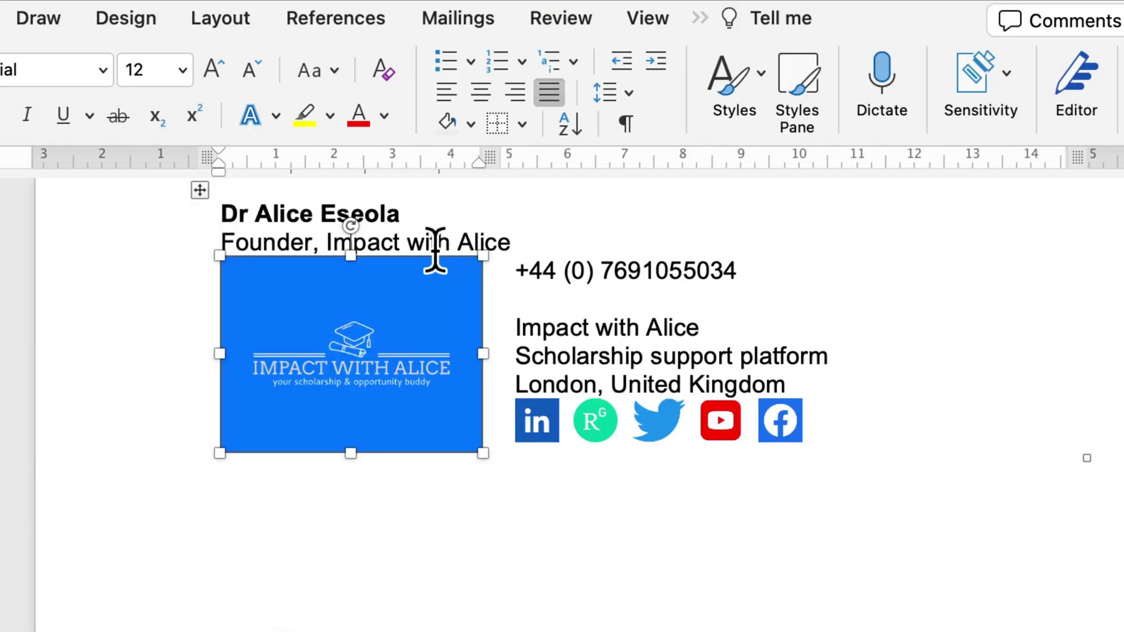
click(326, 208)
click(336, 366)
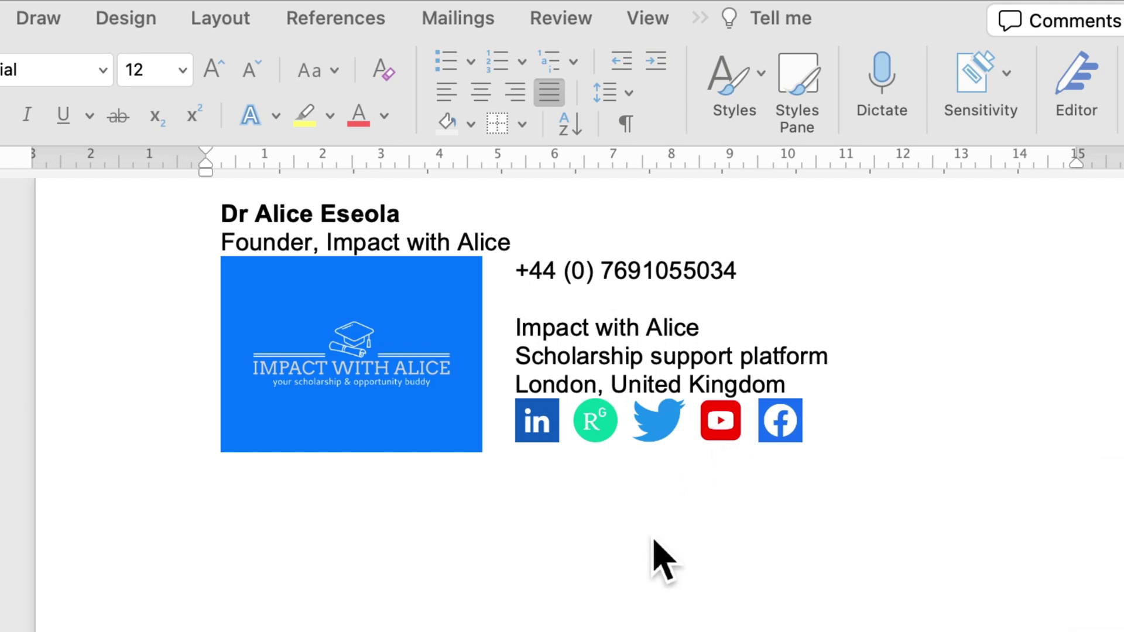
- Scroll the YouTube channel page opened from the logo's link
scroll(410, 295, up, 1)
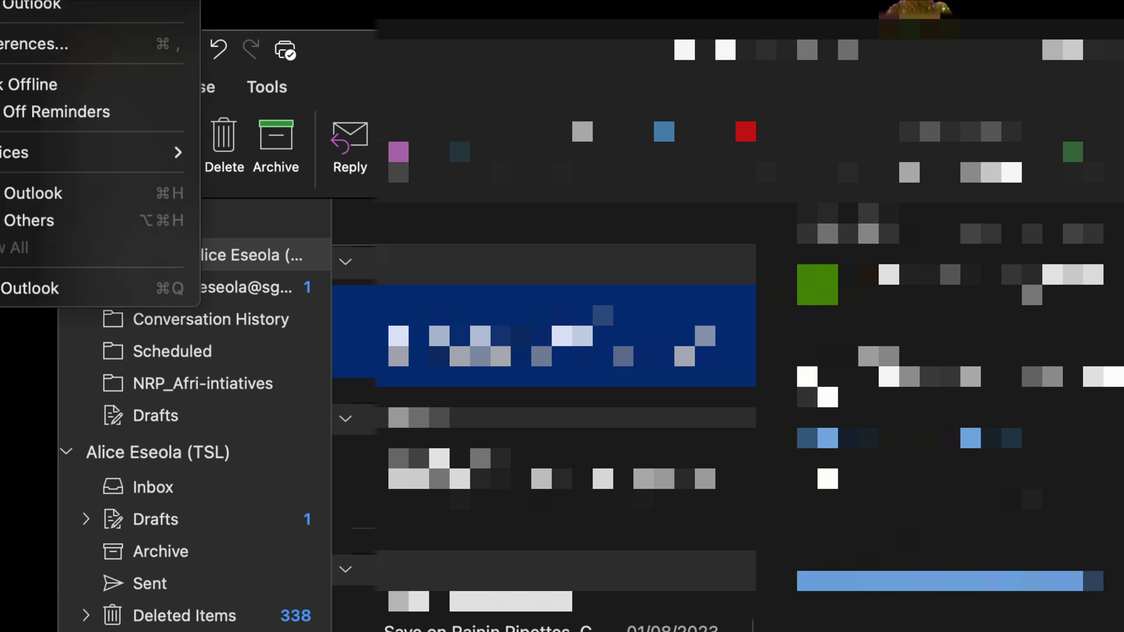
- Add a new Untitled signature in Outlook's Signatures preferences
click(44, 50)
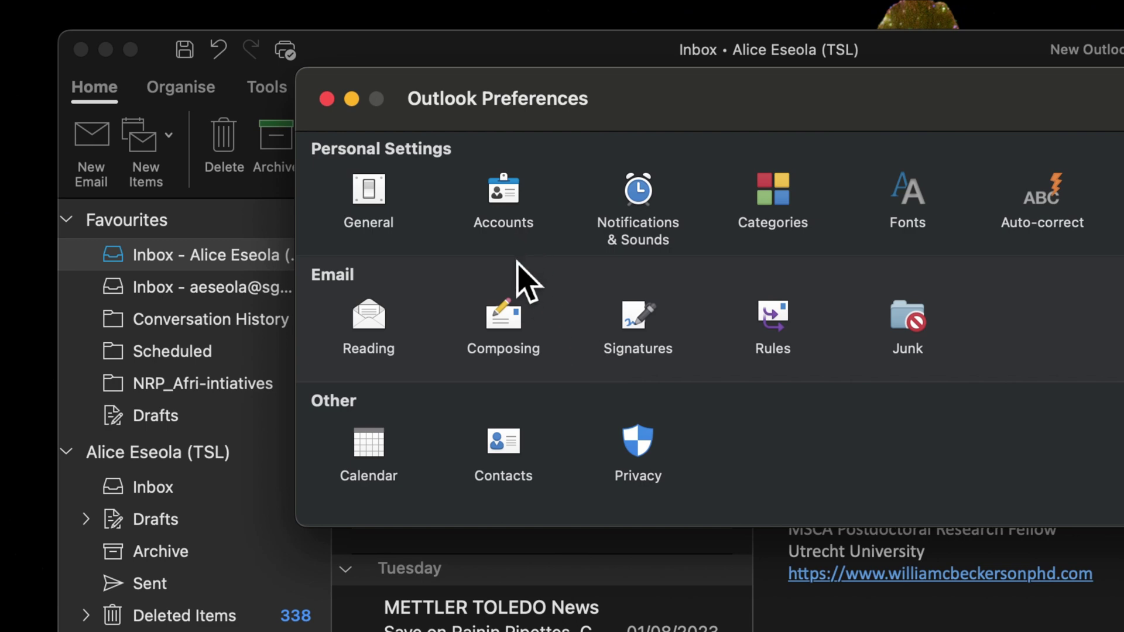
click(646, 318)
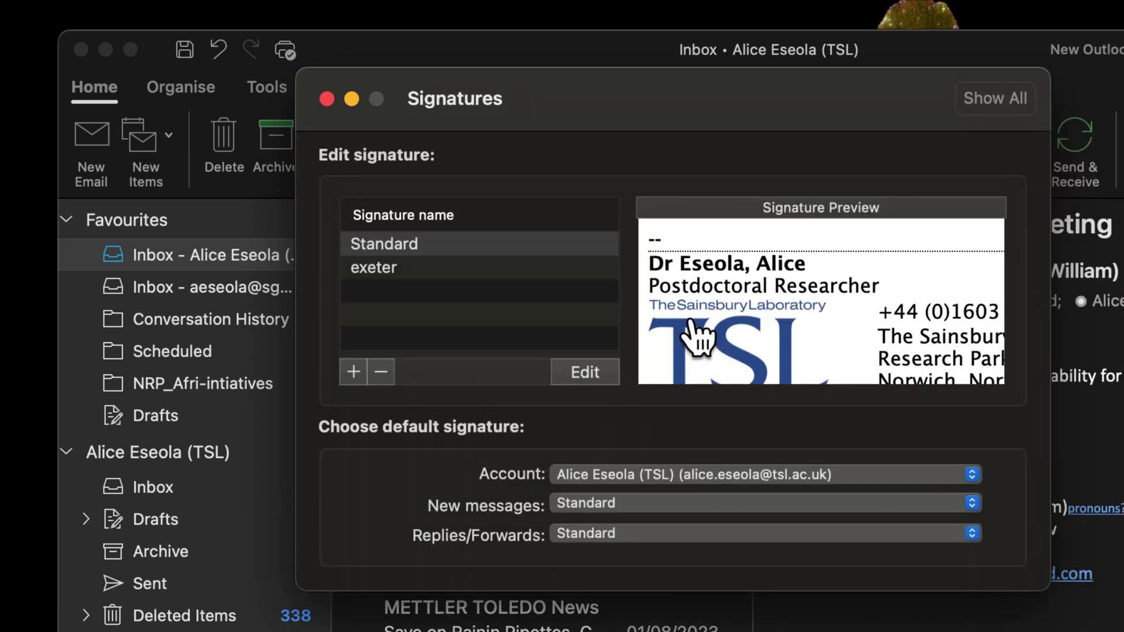
scroll(779, 328, down, 2)
scroll(781, 336, right, 1)
scroll(782, 336, down, 2)
scroll(781, 337, left, 1)
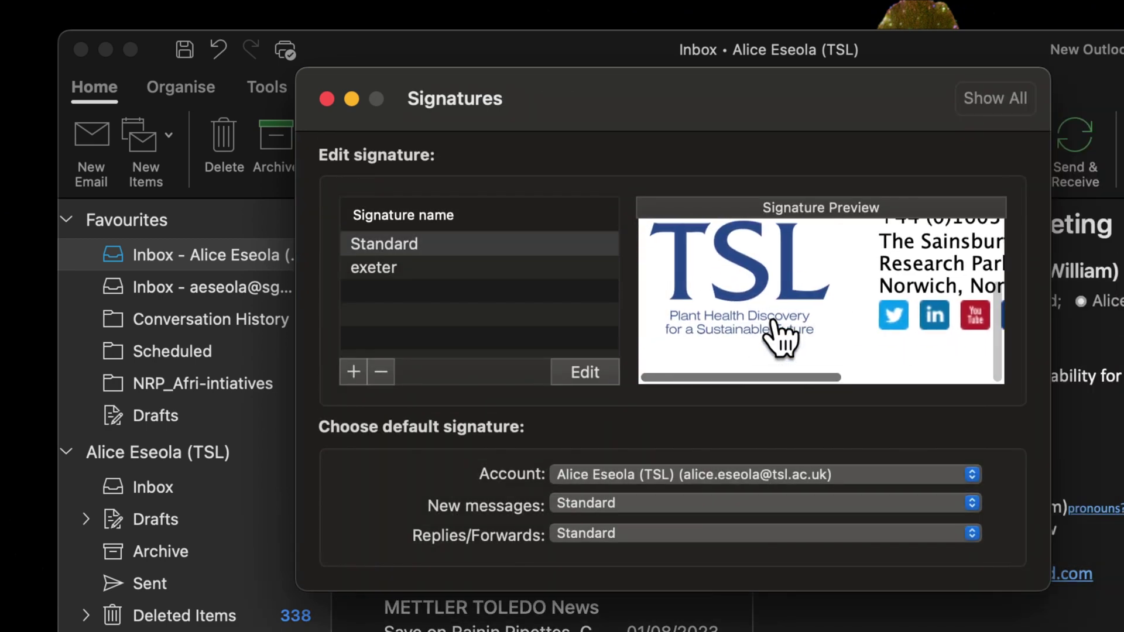
click(354, 372)
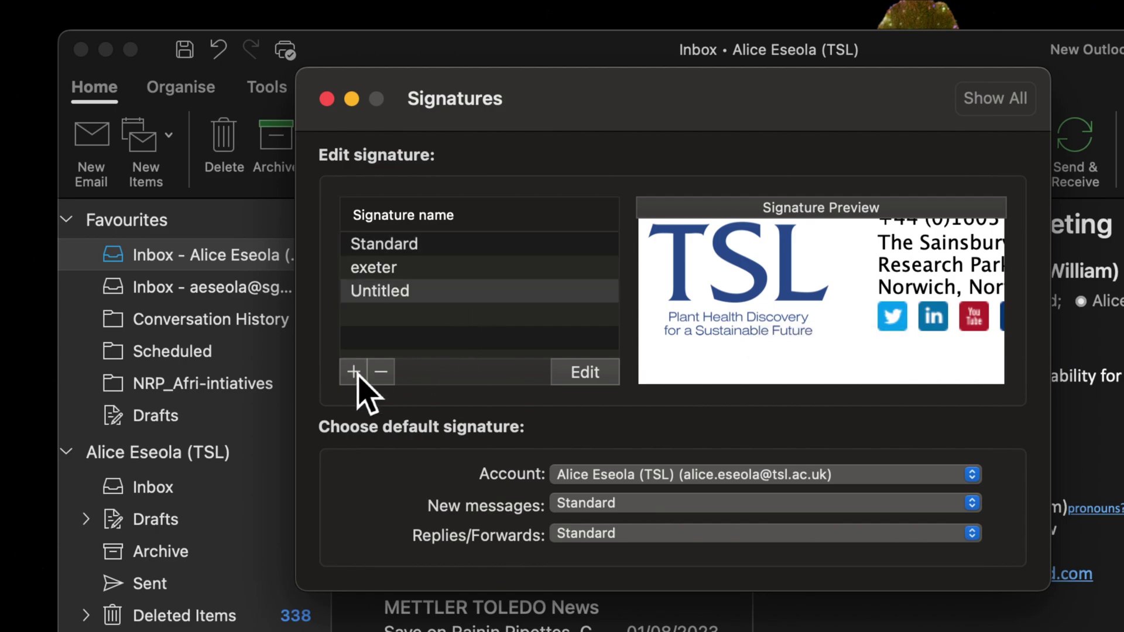
drag(483, 180, 516, 159)
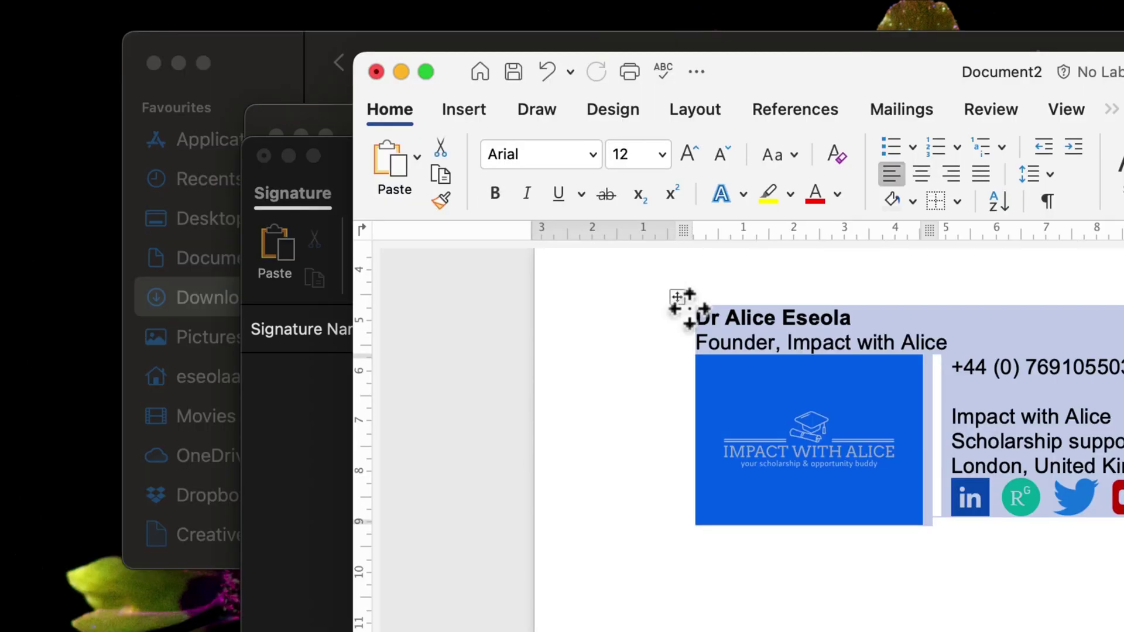
- Paste the Word signature table into the Untitled signature body and select the table
click(314, 439)
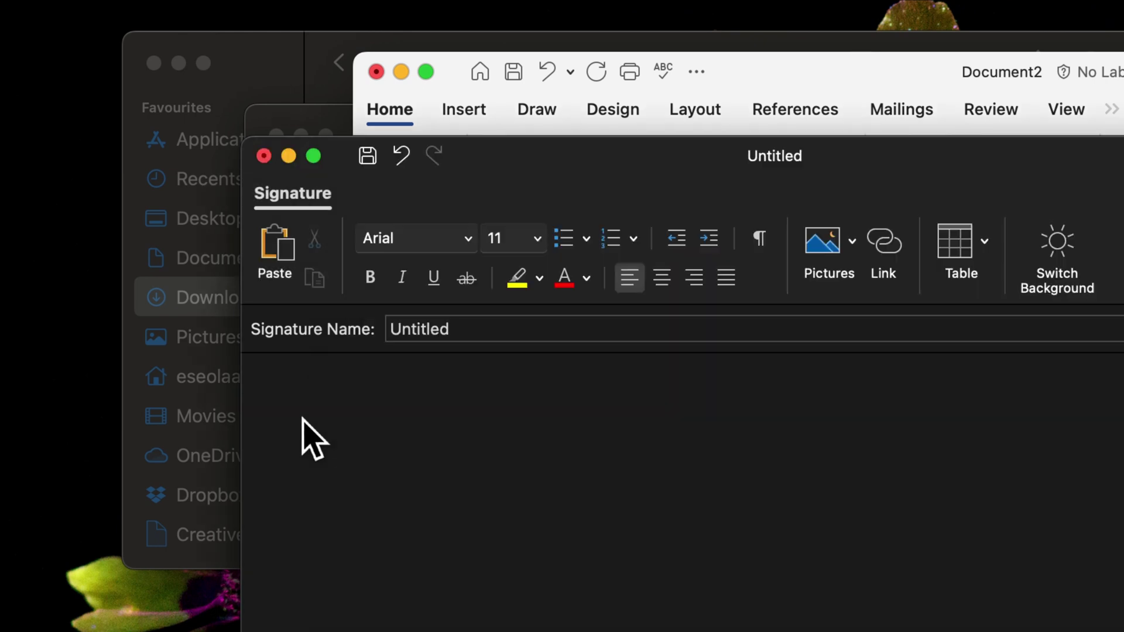
key(super+v)
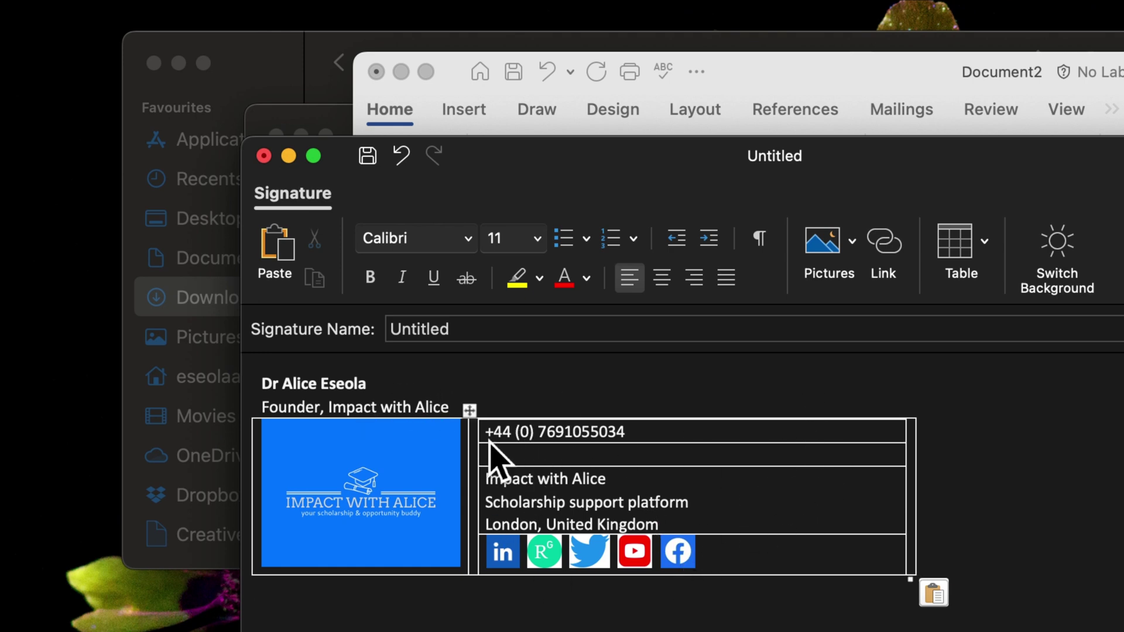
click(253, 374)
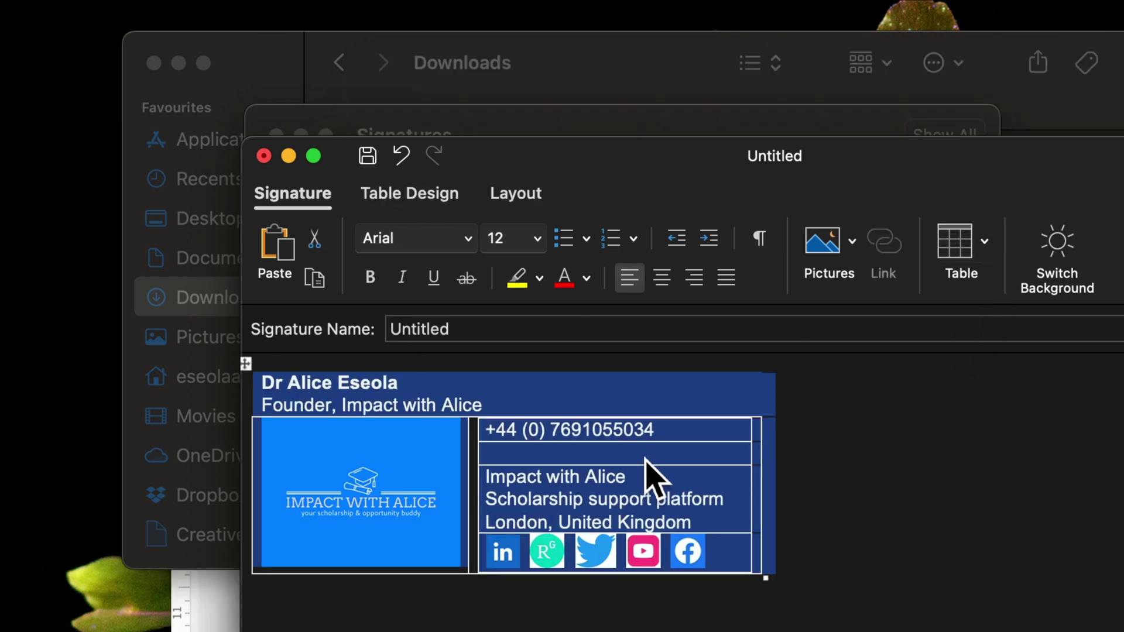
- Set the table's borders to None via Table Properties > Borders and Shading
right_click(712, 451)
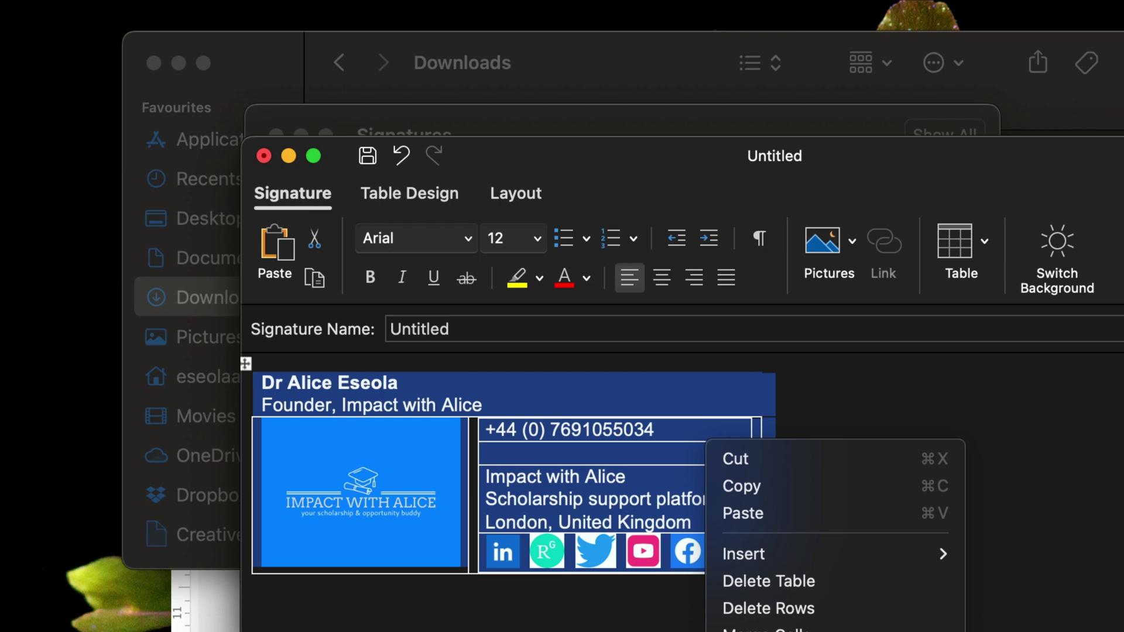
click(766, 631)
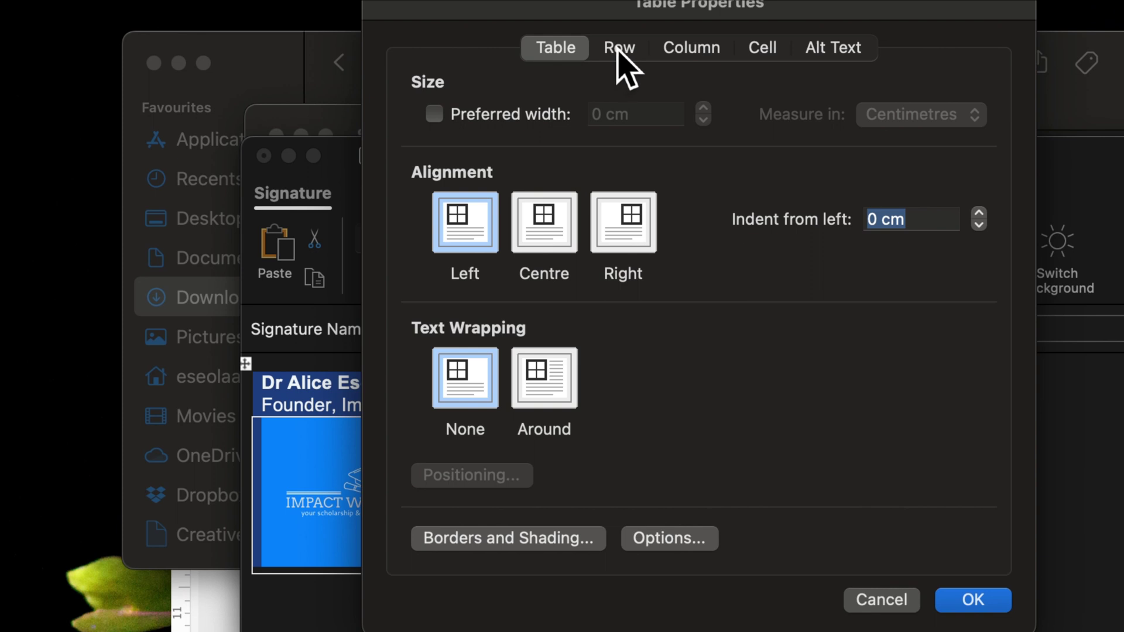
click(497, 546)
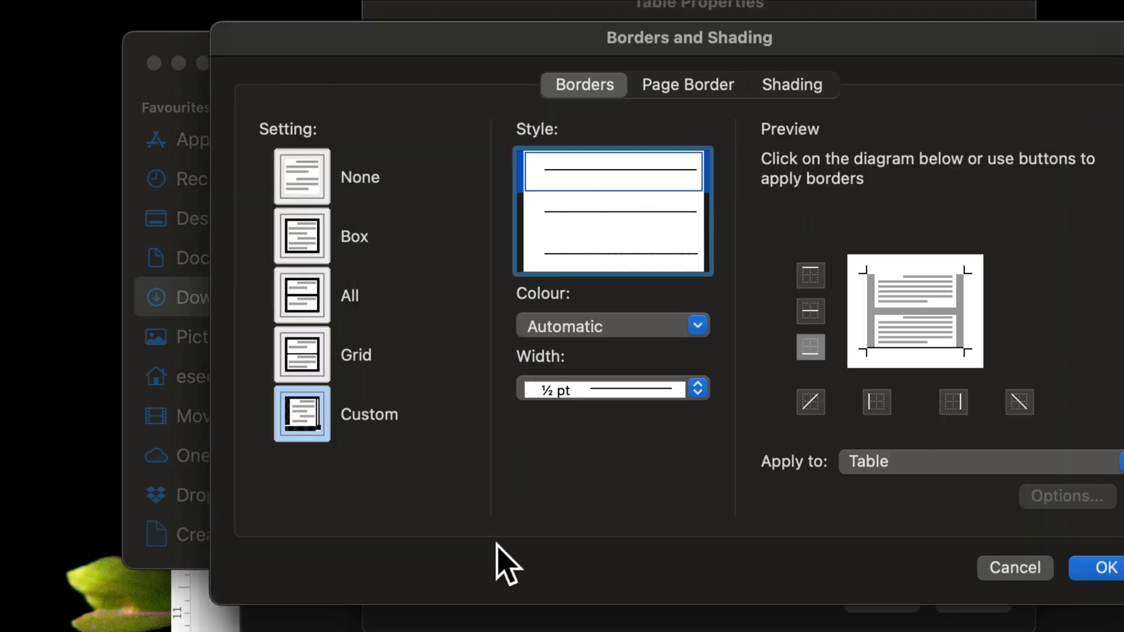
click(301, 187)
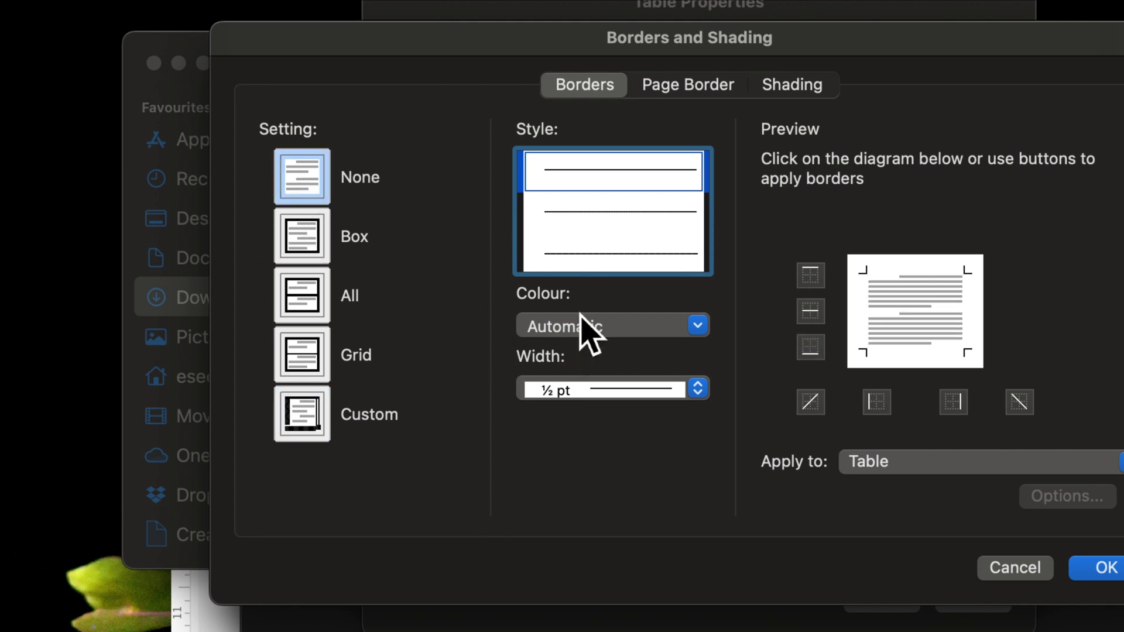
click(673, 101)
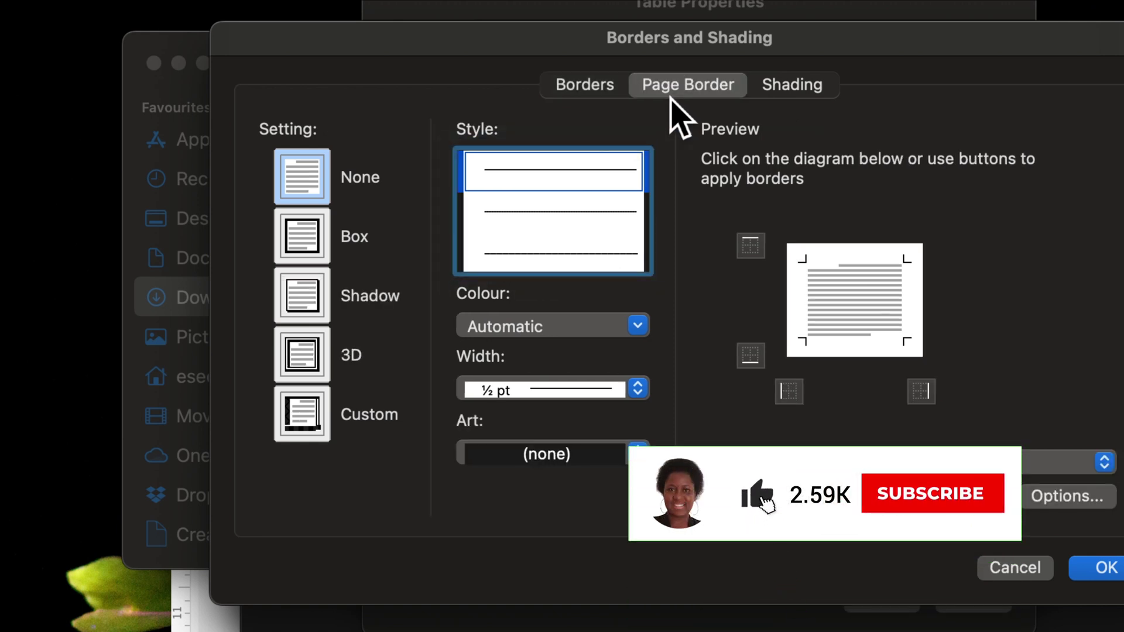
click(1095, 570)
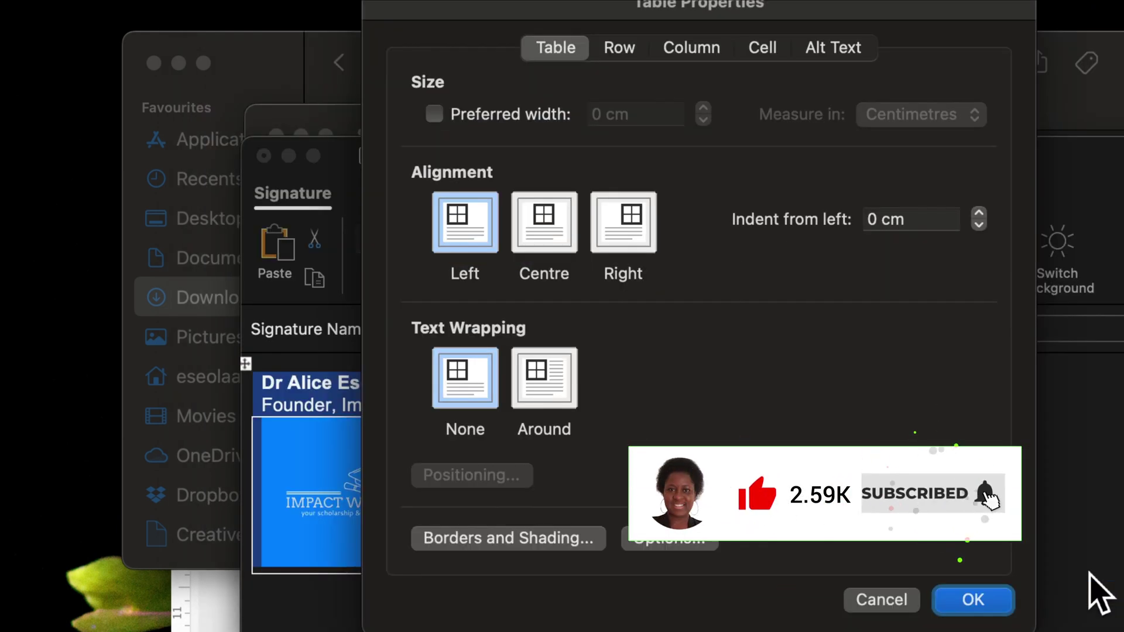
click(966, 598)
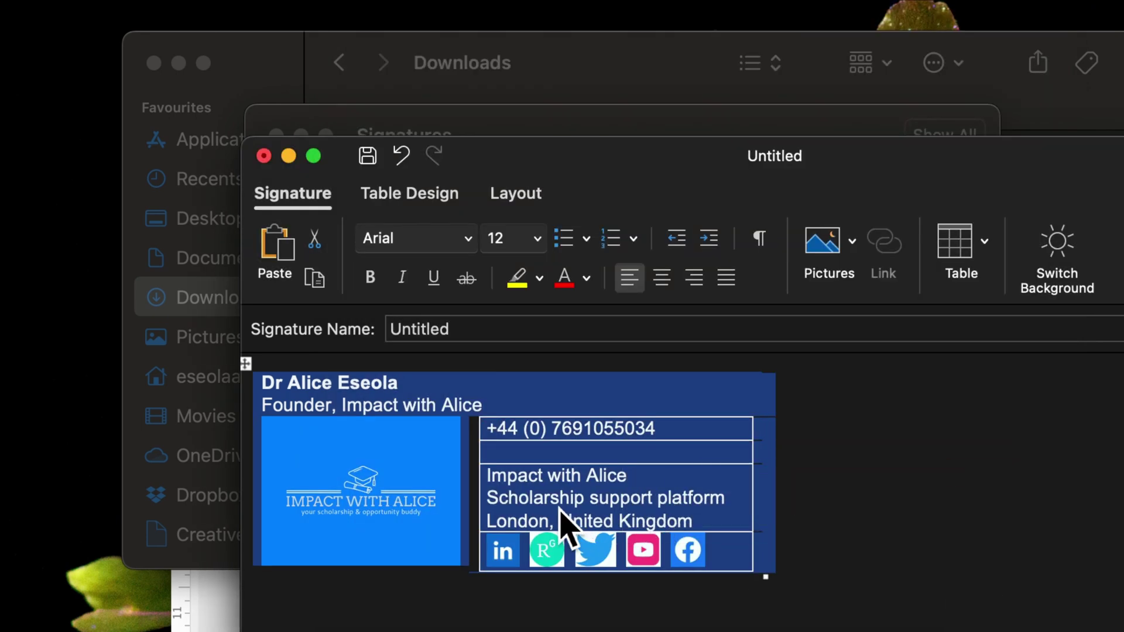
click(550, 498)
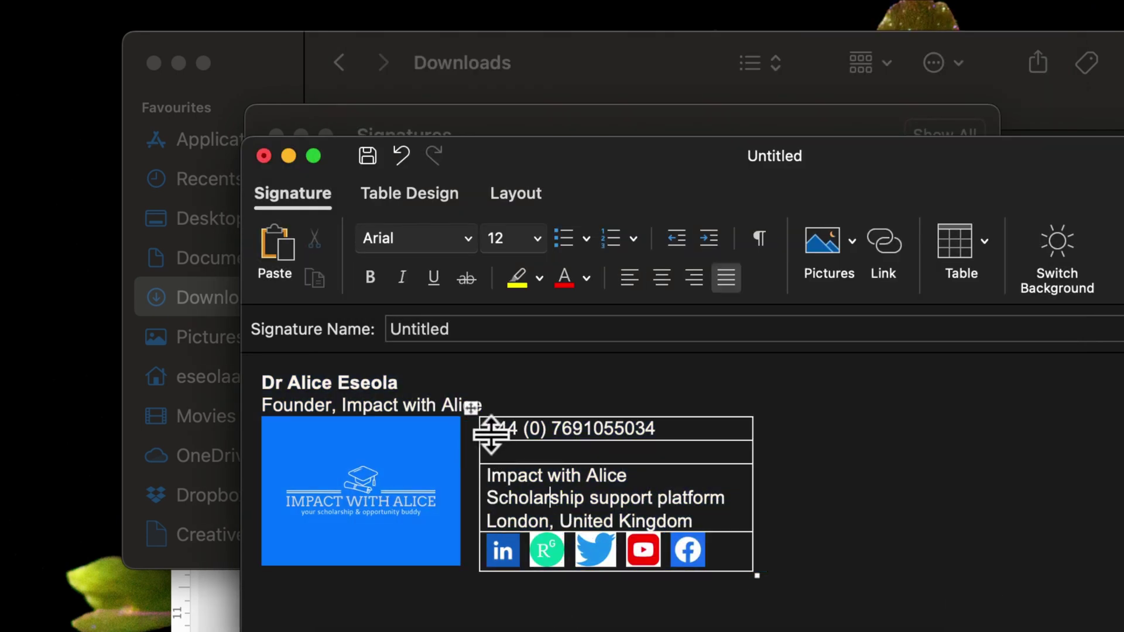
- Reselect the whole signature table and apply Borders and Shading Setting None again
click(477, 411)
right_click(542, 450)
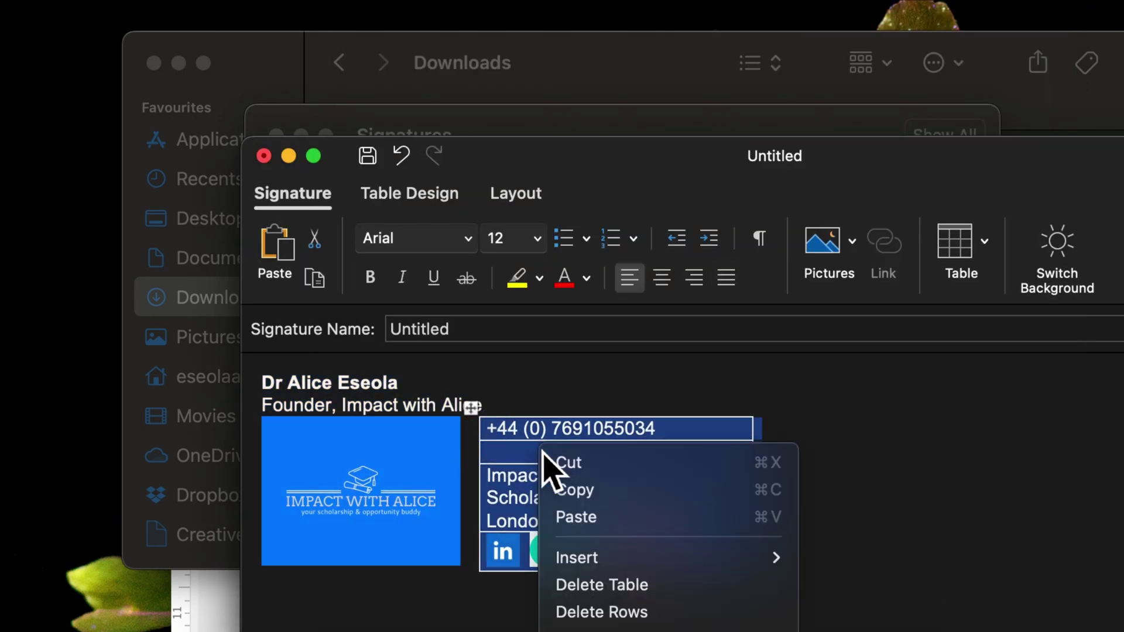
click(603, 629)
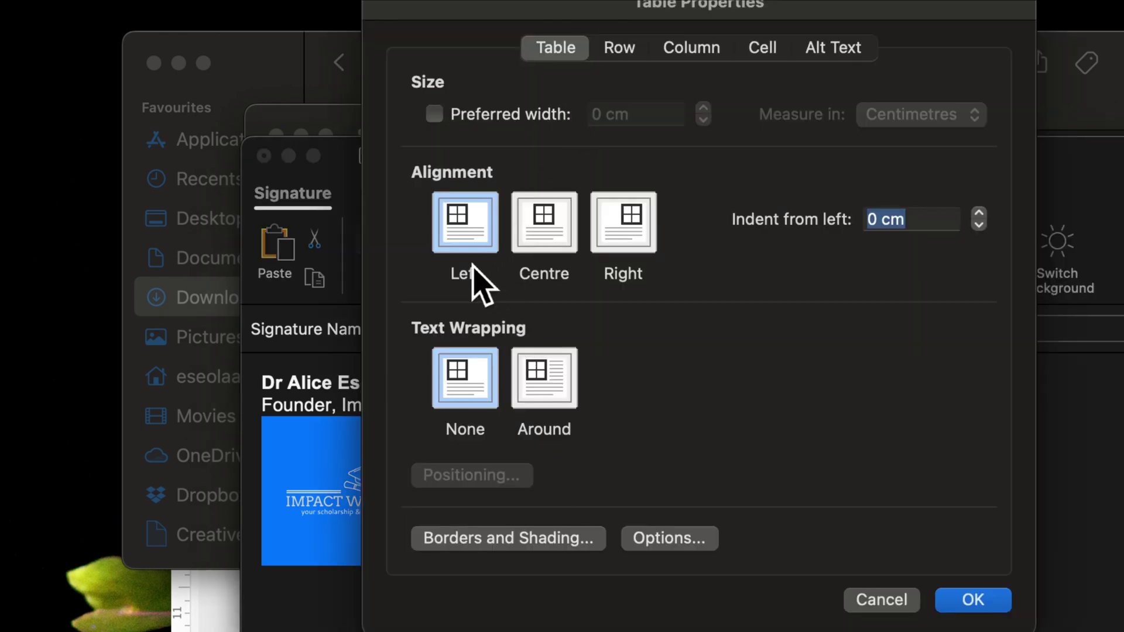
click(497, 539)
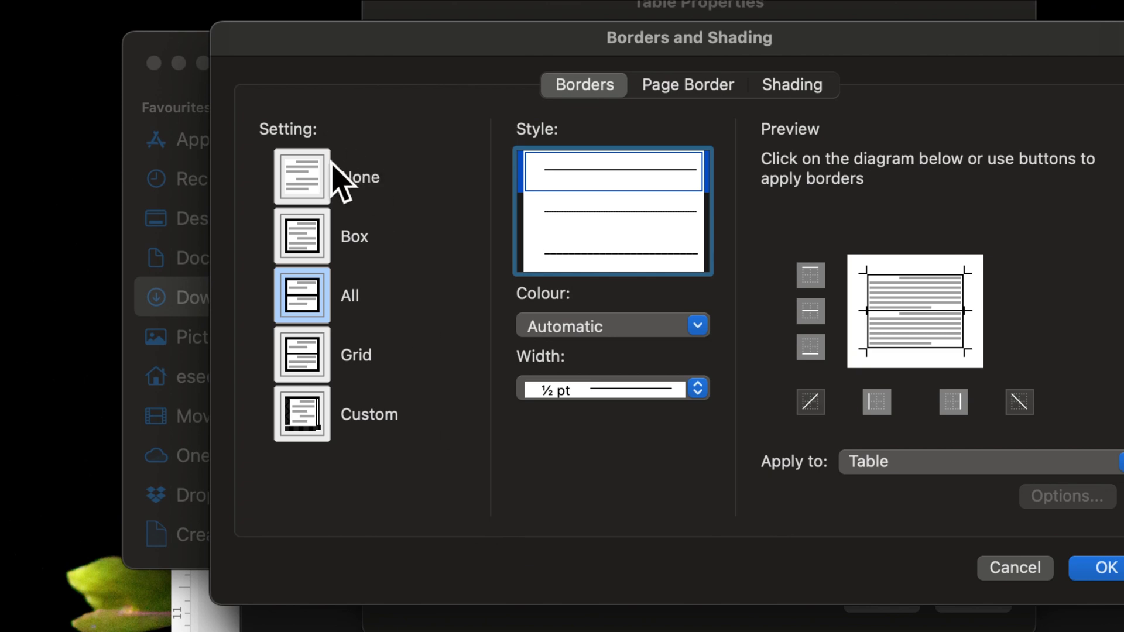
click(307, 197)
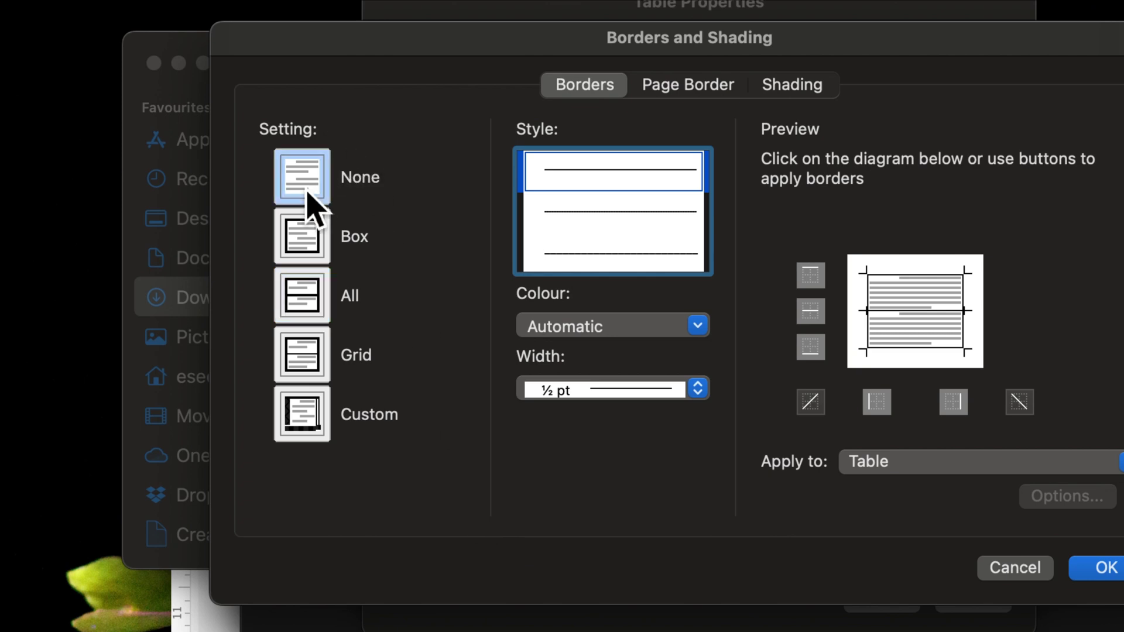
click(1095, 571)
click(972, 597)
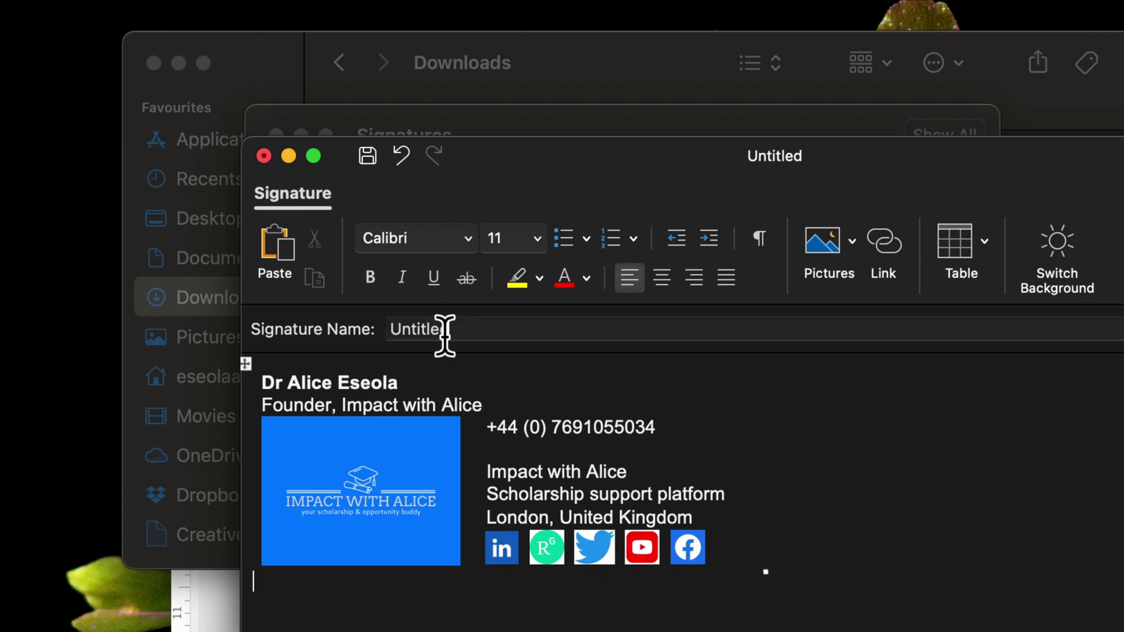
- Rename the Untitled signature to the new name, save it, and close the Signatures settings
drag(446, 328, 392, 329)
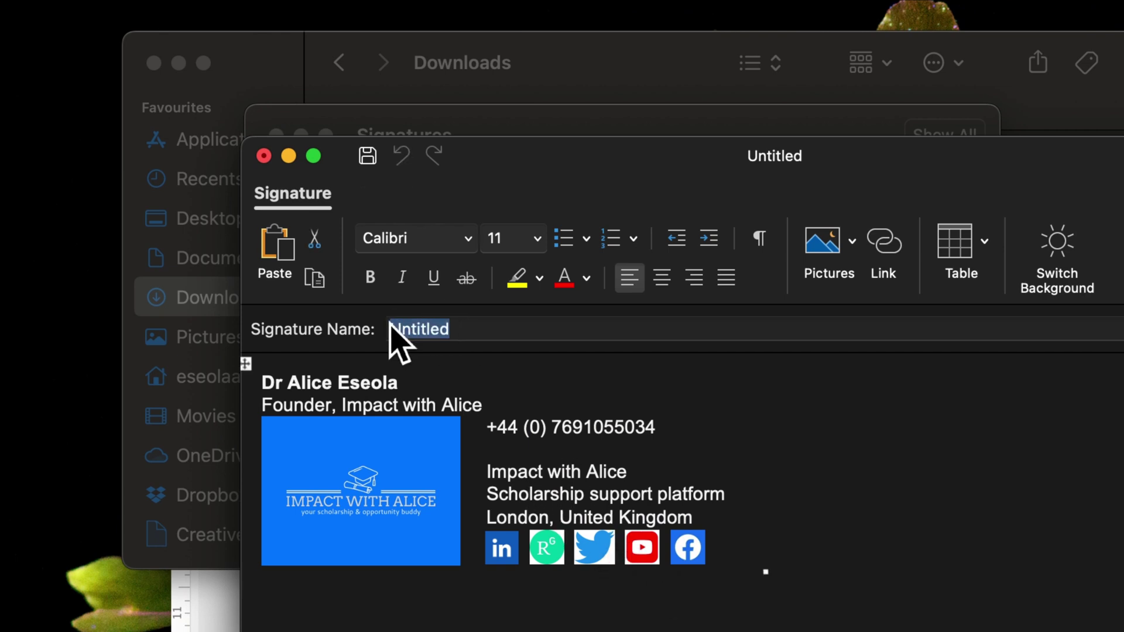
text(Alice YT)
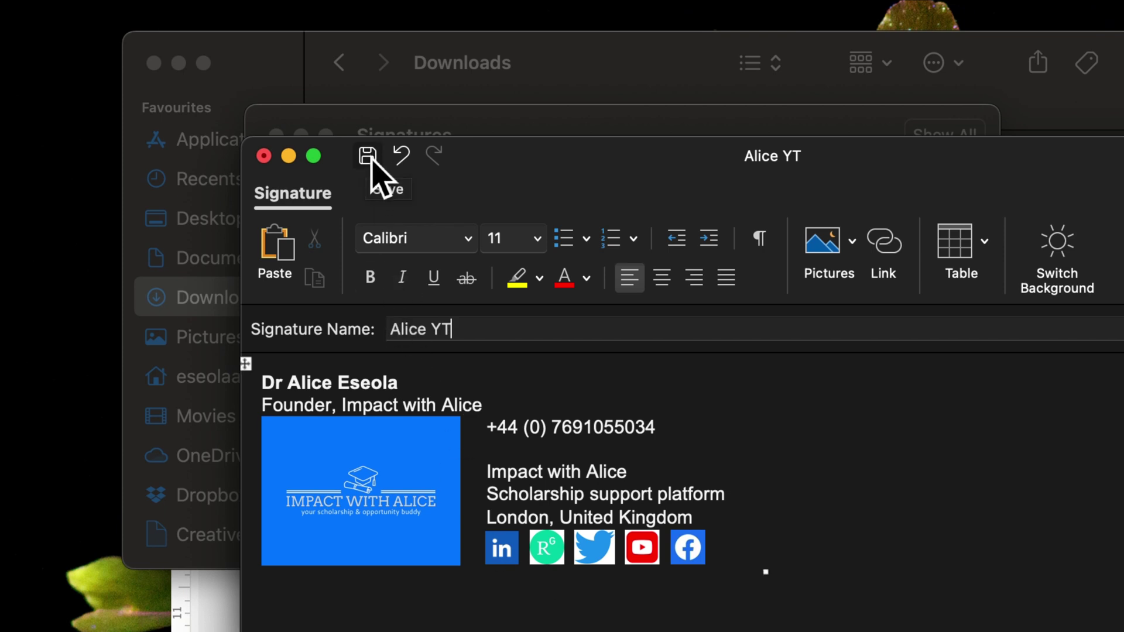
click(367, 157)
key(super+w)
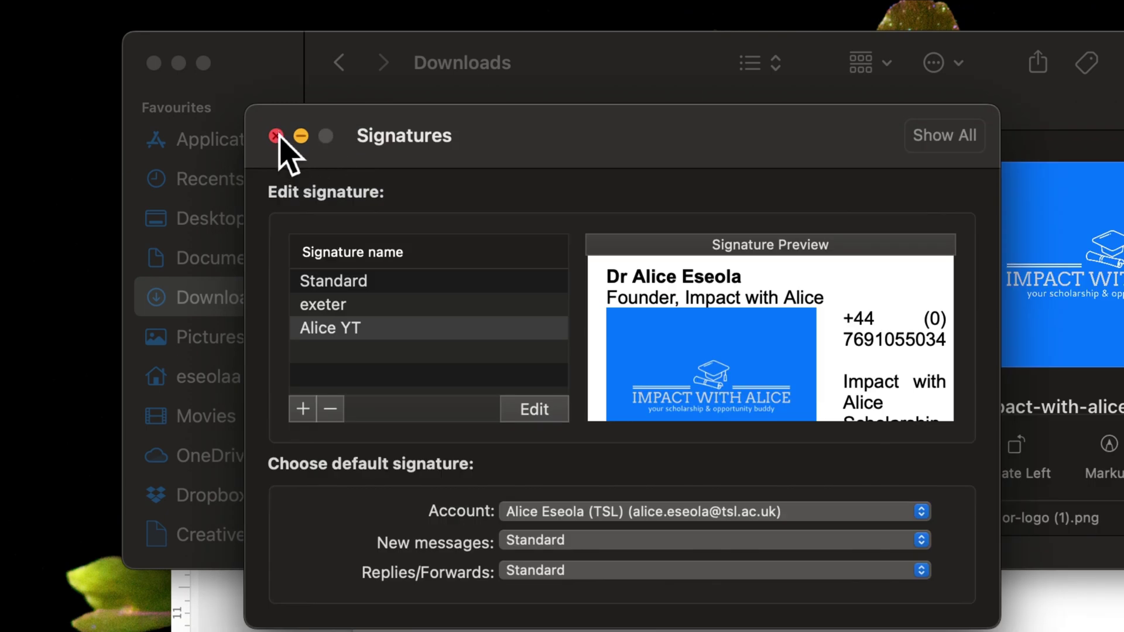
click(276, 137)
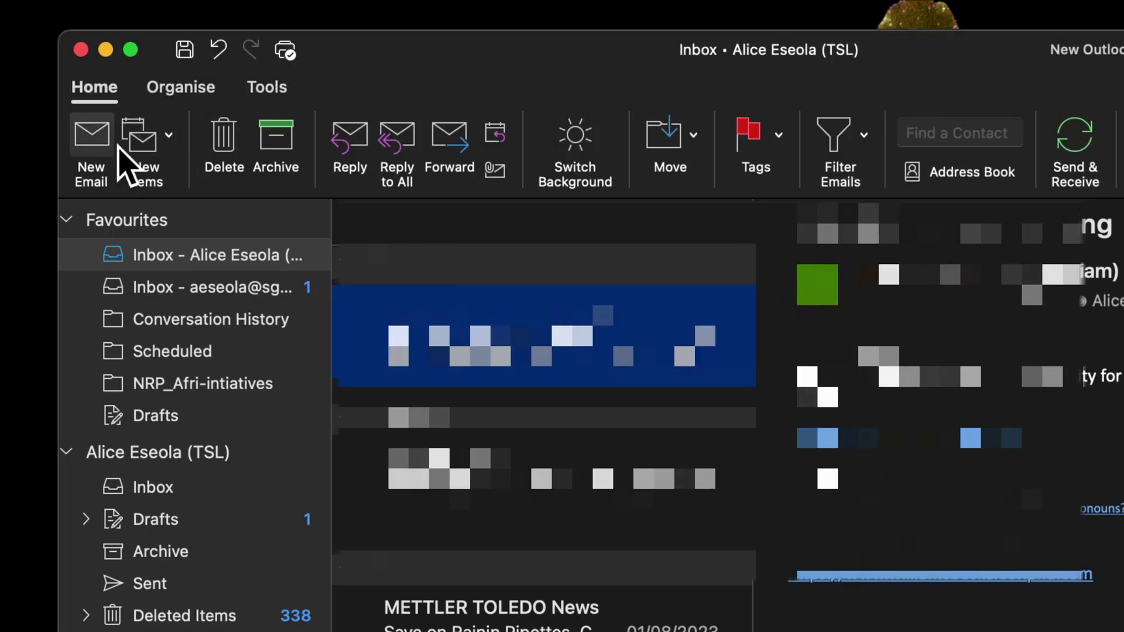
- Start a new email and test the signature's logo, ResearchGate and LinkedIn links
click(95, 155)
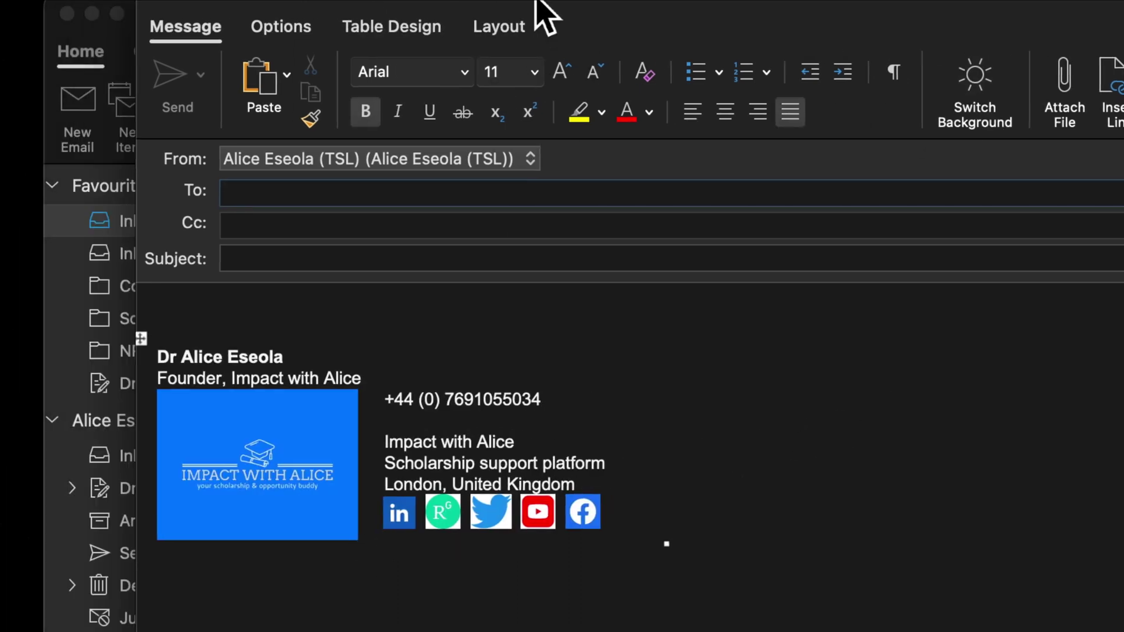
scroll(439, 389, up, 3)
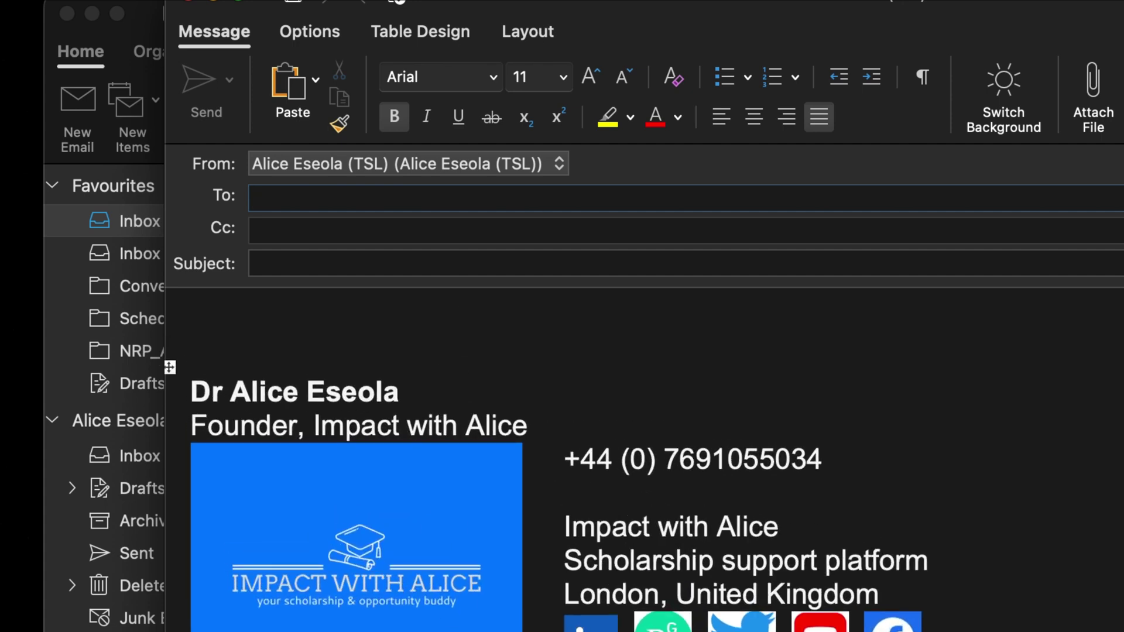
scroll(521, 410, down, 1)
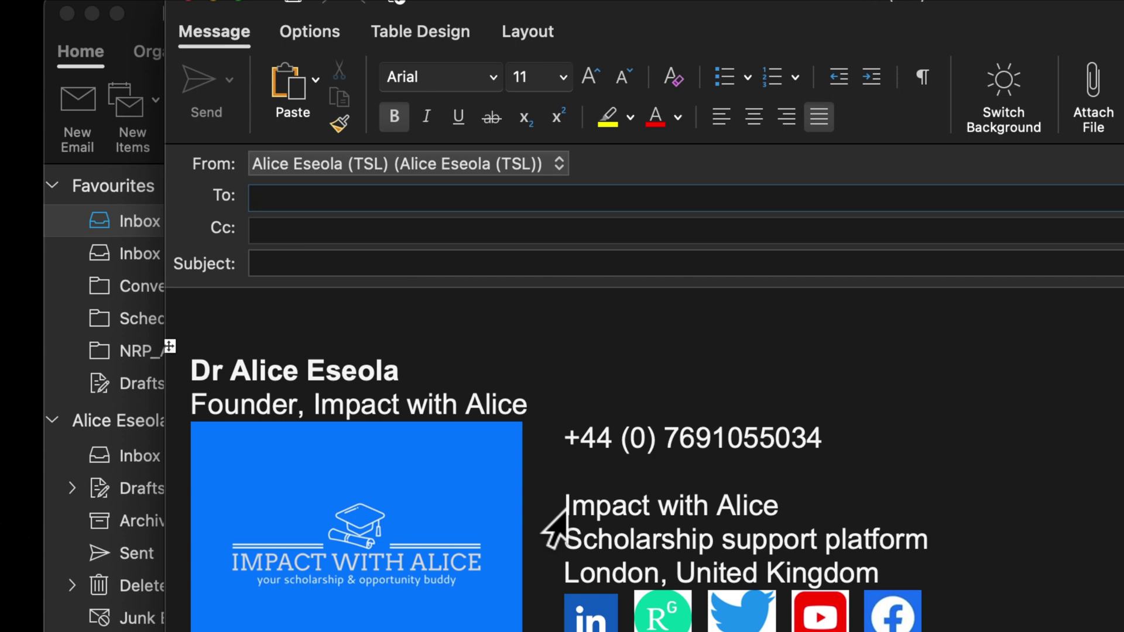
click(314, 526)
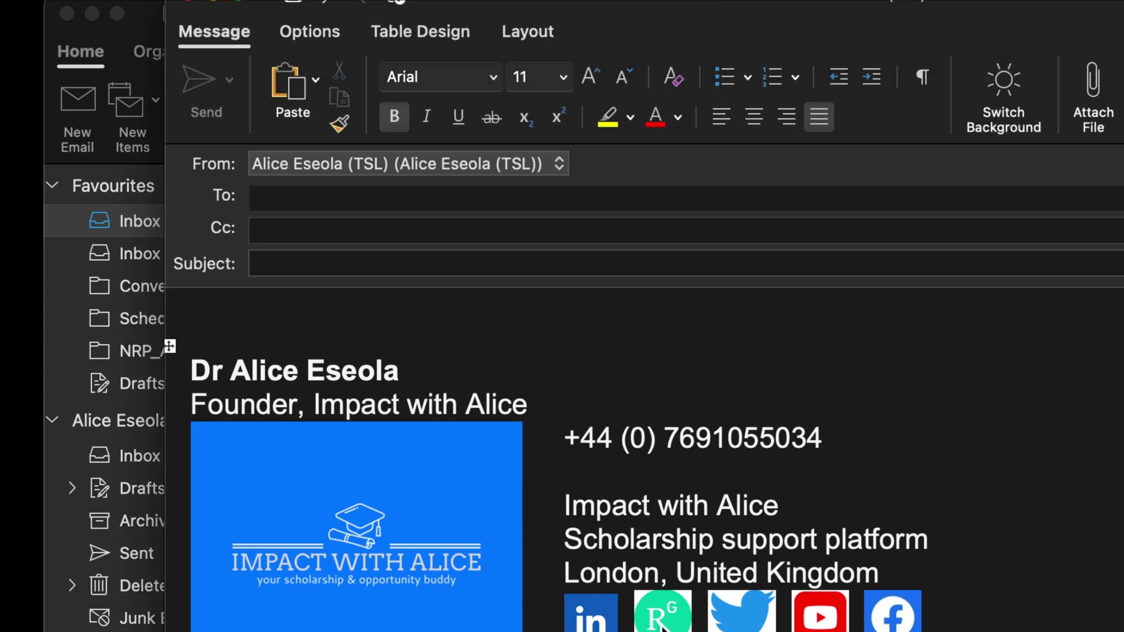
click(662, 623)
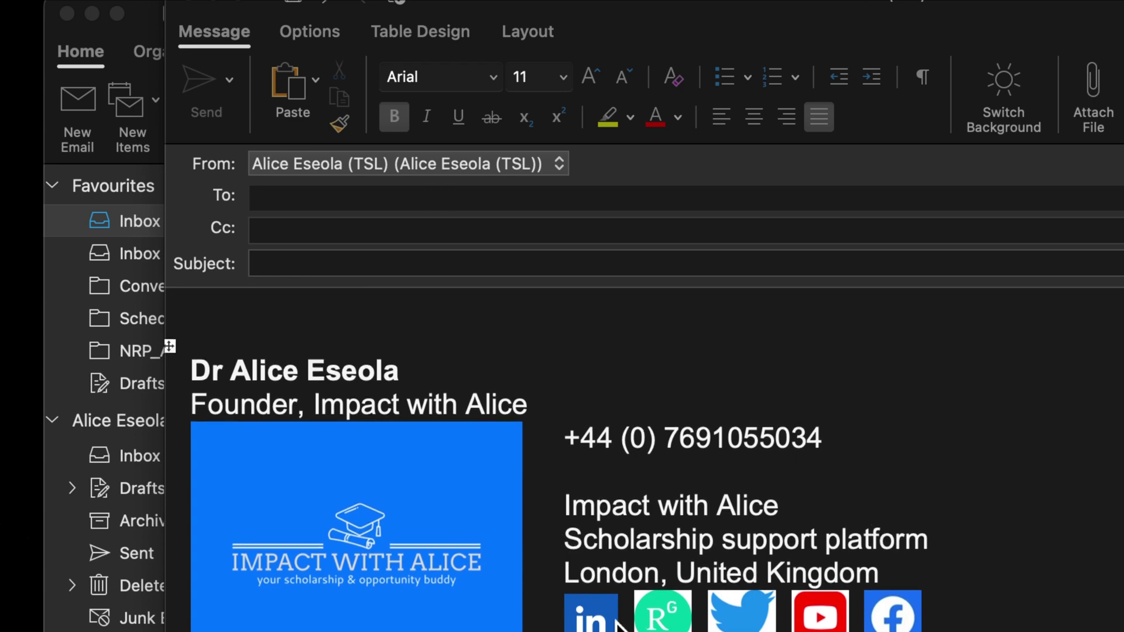
click(601, 619)
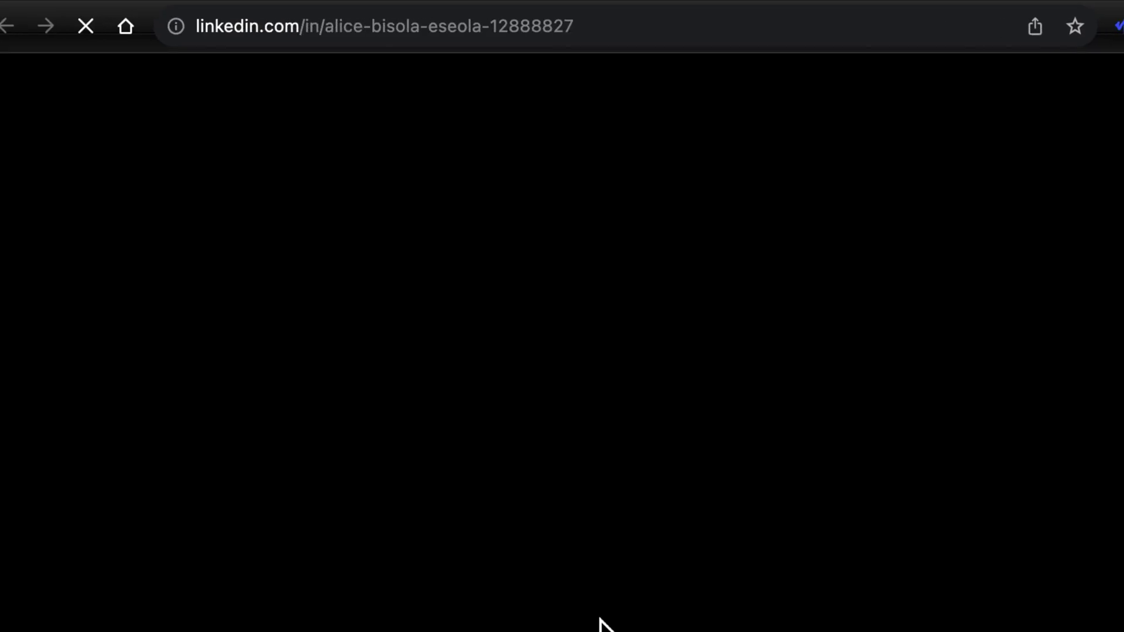